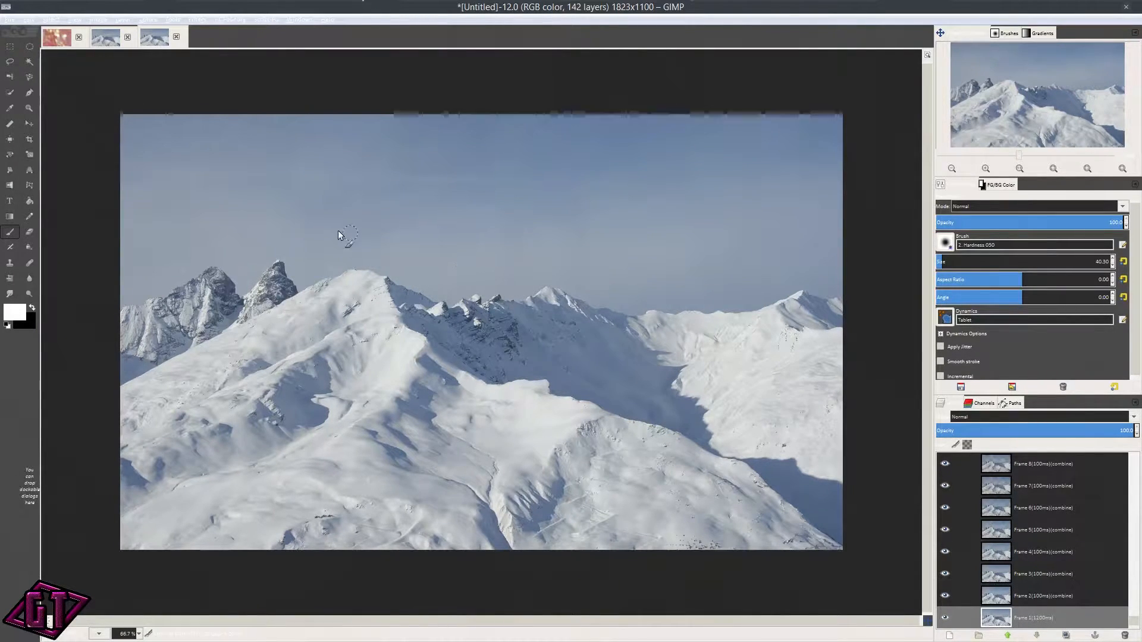
{"action": "scroll", "coordinate": [623, 239], "scroll_direction": "down", "scroll_amount": 1}
{"action": "scroll", "coordinate": [472, 355], "scroll_direction": "up", "scroll_amount": 2}
{"action": "scroll", "coordinate": [477, 355], "scroll_direction": "down", "scroll_amount": 1}
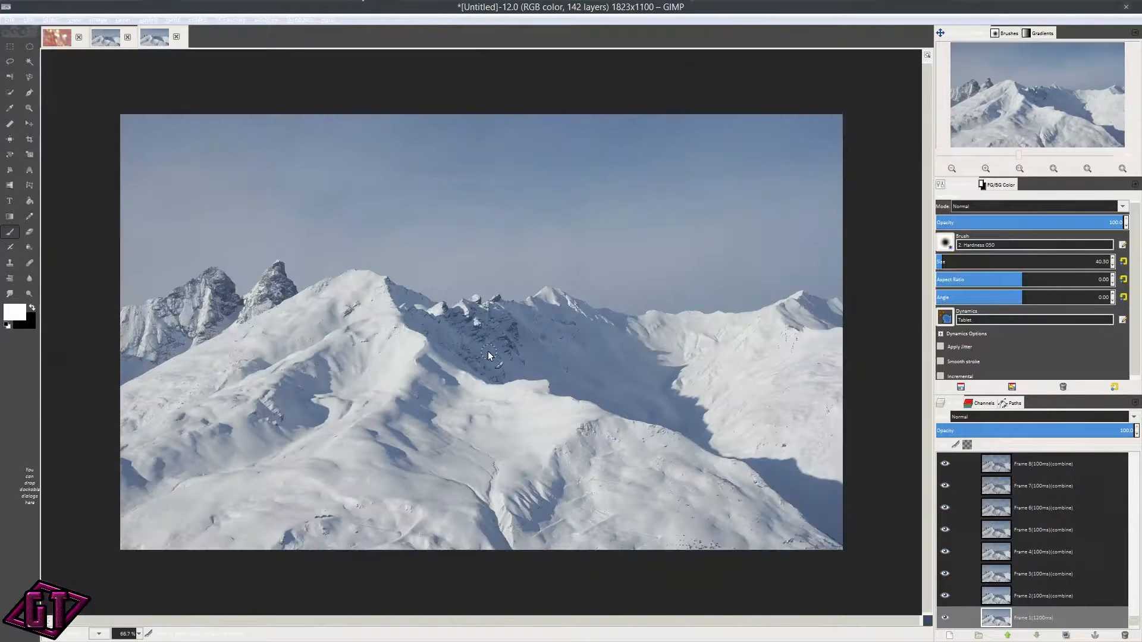
{"action": "scroll", "coordinate": [589, 329], "scroll_direction": "up", "scroll_amount": 1}
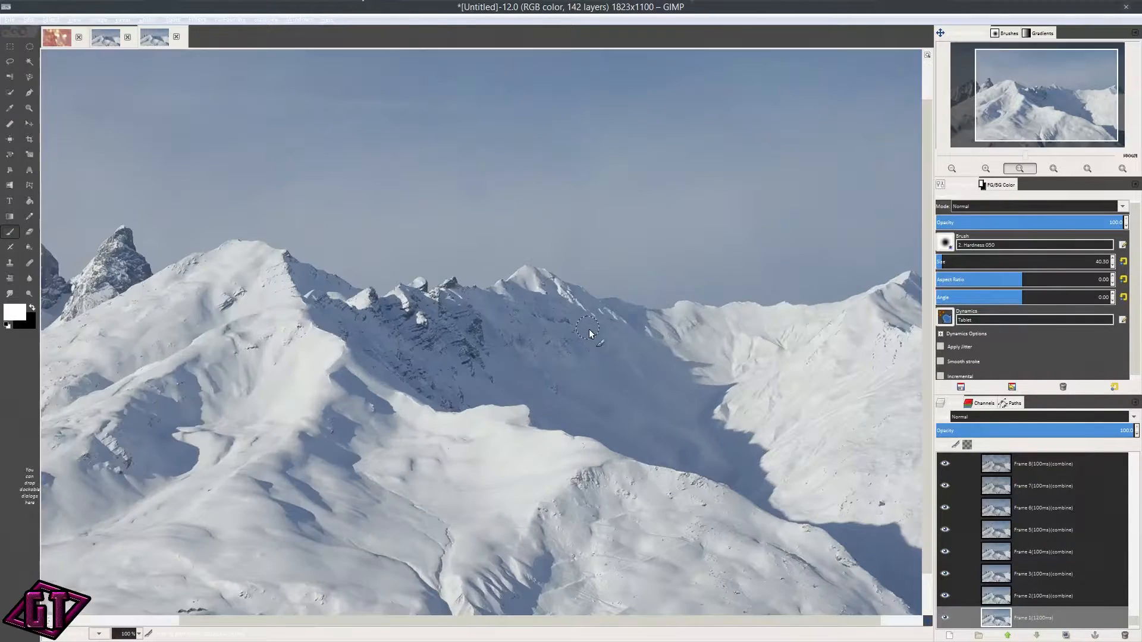
{"action": "scroll", "coordinate": [590, 330], "scroll_direction": "down", "scroll_amount": 1}
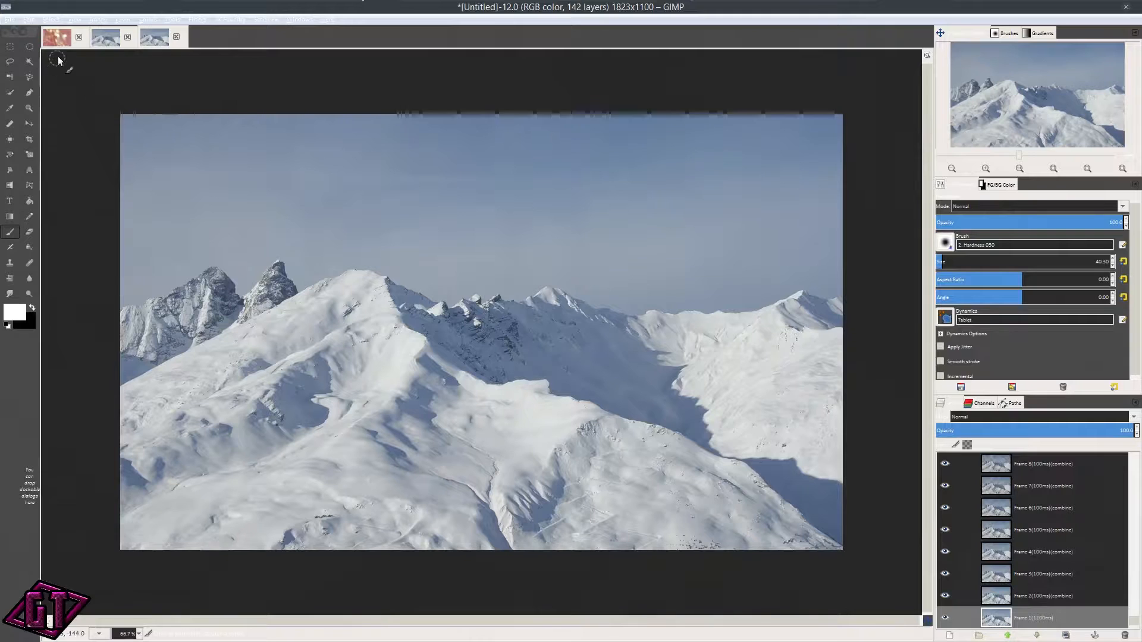
Step: Bring up the four-layer chess image, and switch to Photoshop to play and stop the chess file's timeline frame animation
{"action": "left_click", "coordinate": [59, 39]}
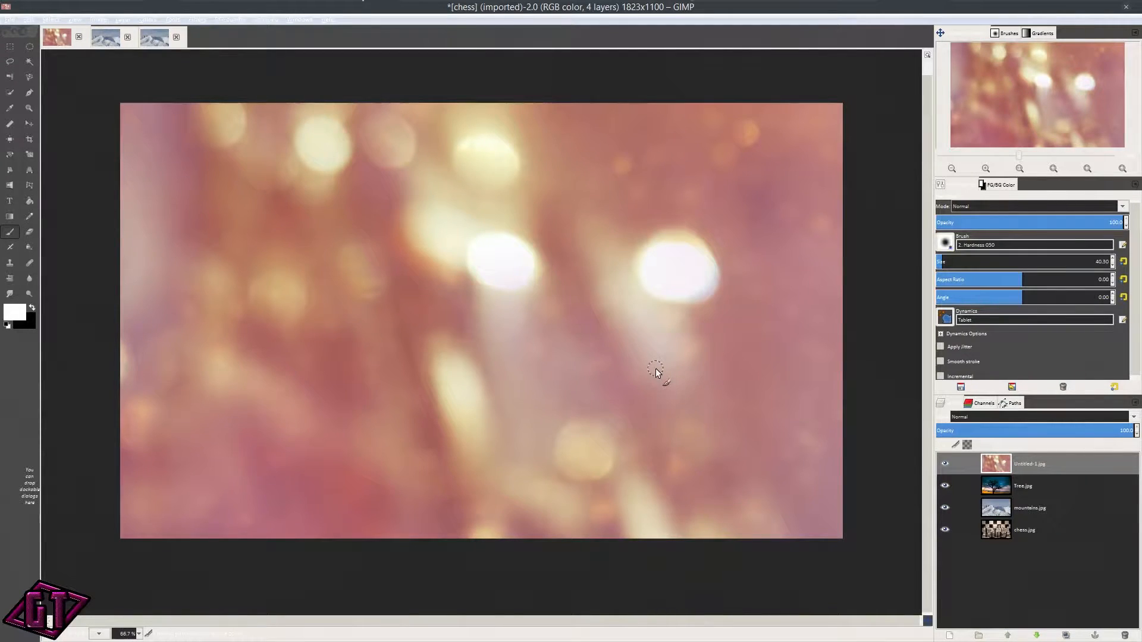
{"action": "key", "text": "alt+Tab"}
{"action": "key", "text": "alt+Tab"}
{"action": "key", "text": "alt+Tab"}
{"action": "key", "text": "alt+Tab"}
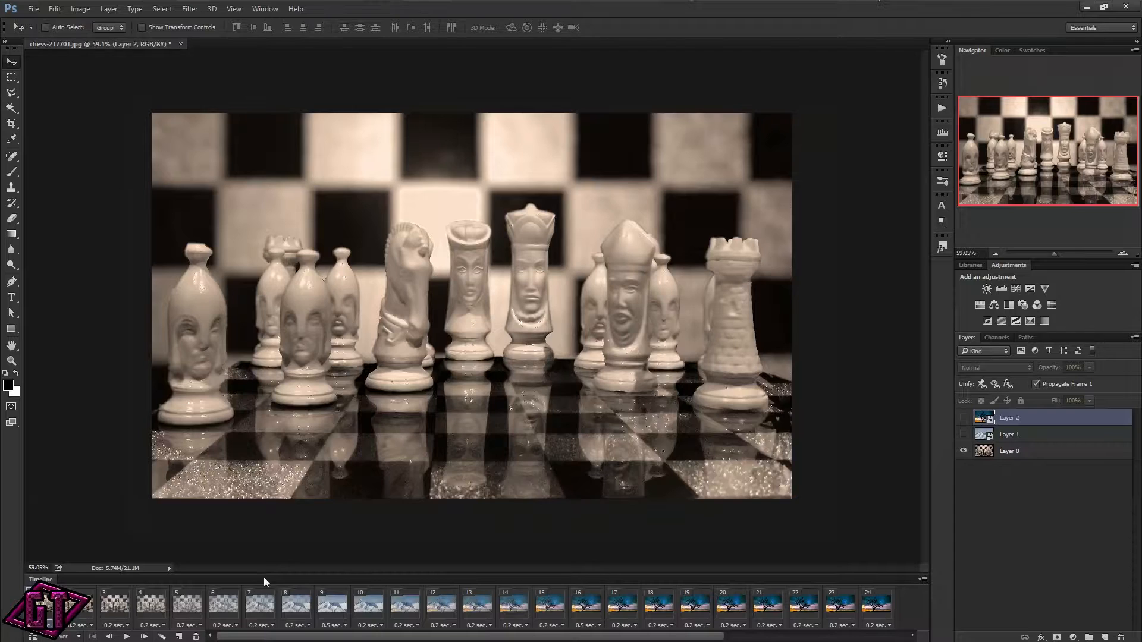
{"action": "left_click", "coordinate": [127, 636]}
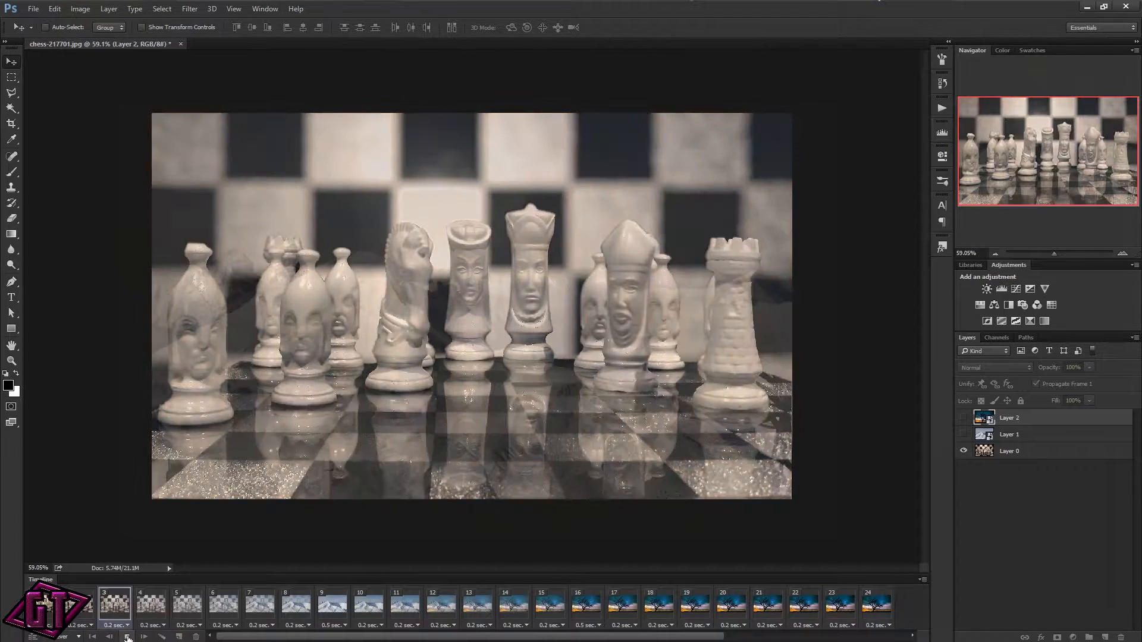
{"action": "left_click", "coordinate": [126, 636]}
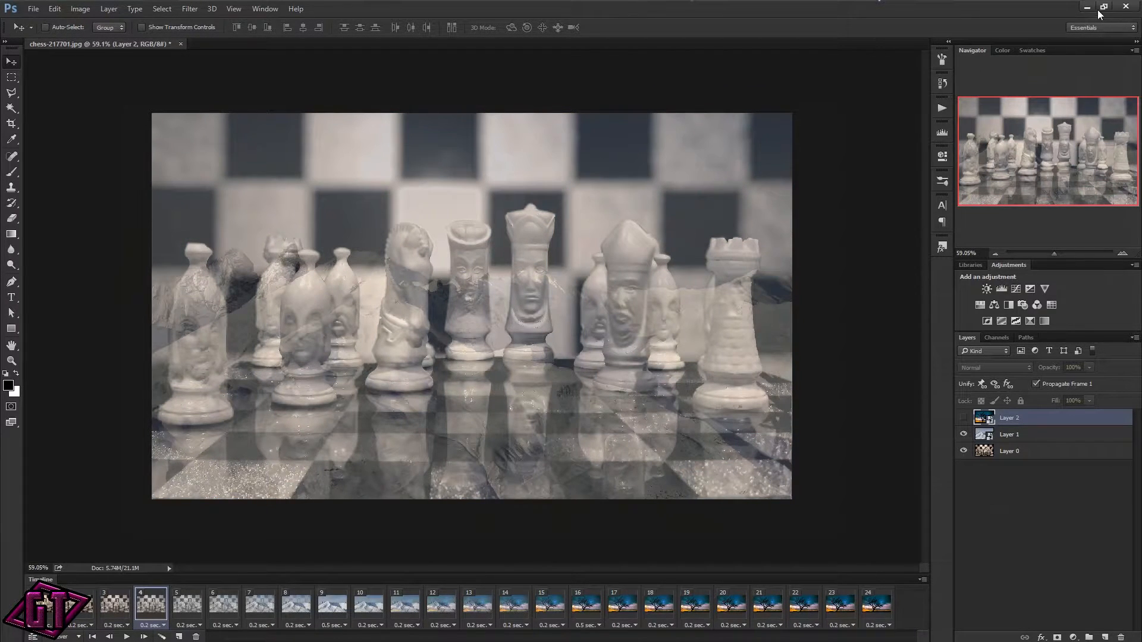
Step: Return to GIMP, preview the 142-layer untitled image with Animation Playback, and close the preview
{"action": "key", "text": "alt+Tab"}
{"action": "key", "text": "alt+Tab"}
{"action": "key", "text": "alt+Tab"}
{"action": "key", "text": "alt+Tab"}
{"action": "key", "text": "alt+Tab"}
{"action": "key", "text": "alt+Tab"}
{"action": "key", "text": "alt+Tab"}
{"action": "key", "text": "alt+Tab"}
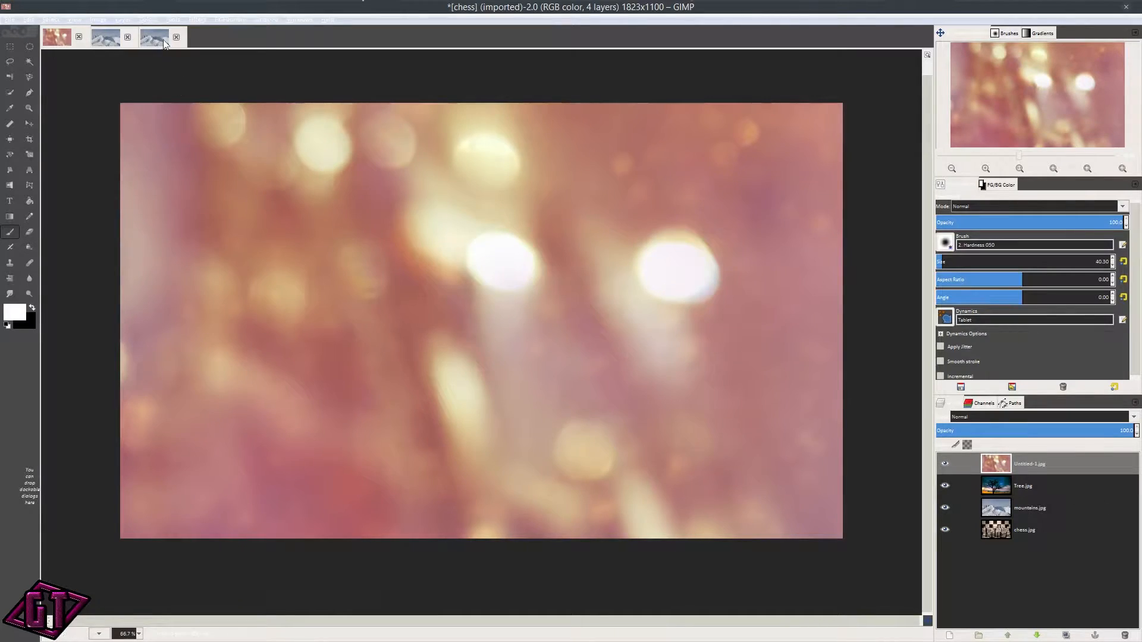
{"action": "left_click", "coordinate": [166, 43]}
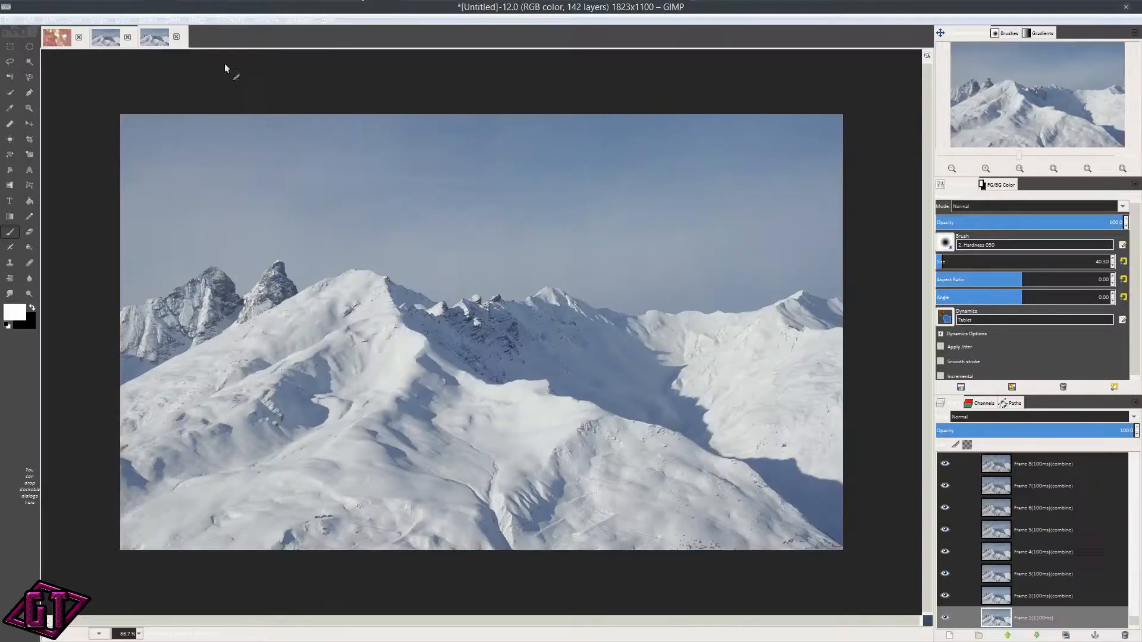
{"action": "left_click", "coordinate": [201, 19]}
{"action": "mouse_move", "coordinate": [250, 214]}
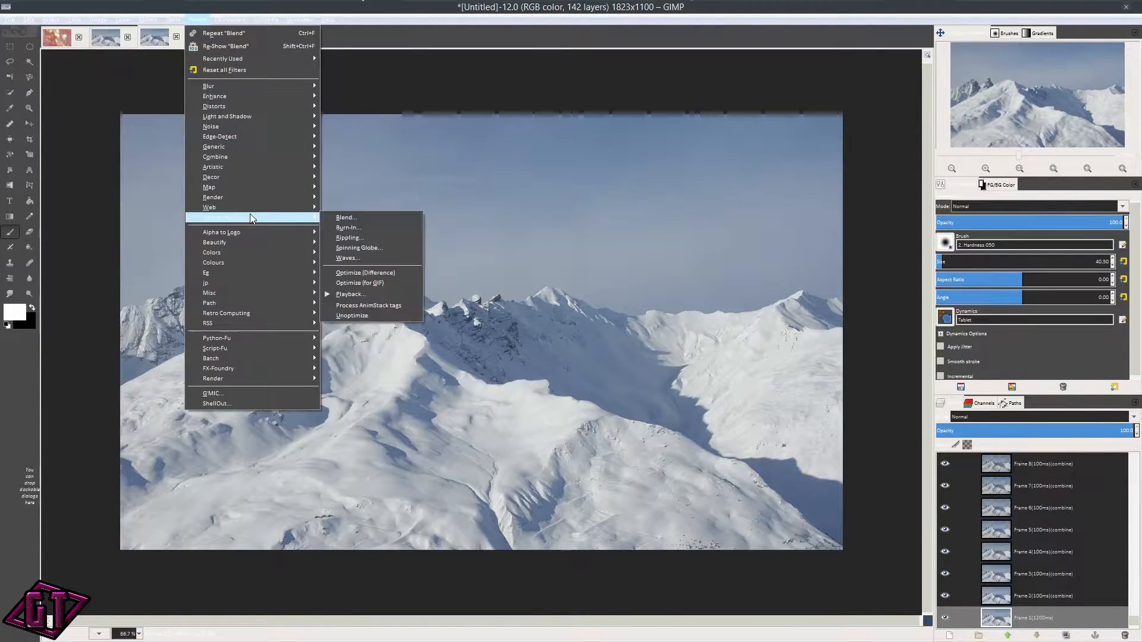
{"action": "left_click", "coordinate": [371, 295]}
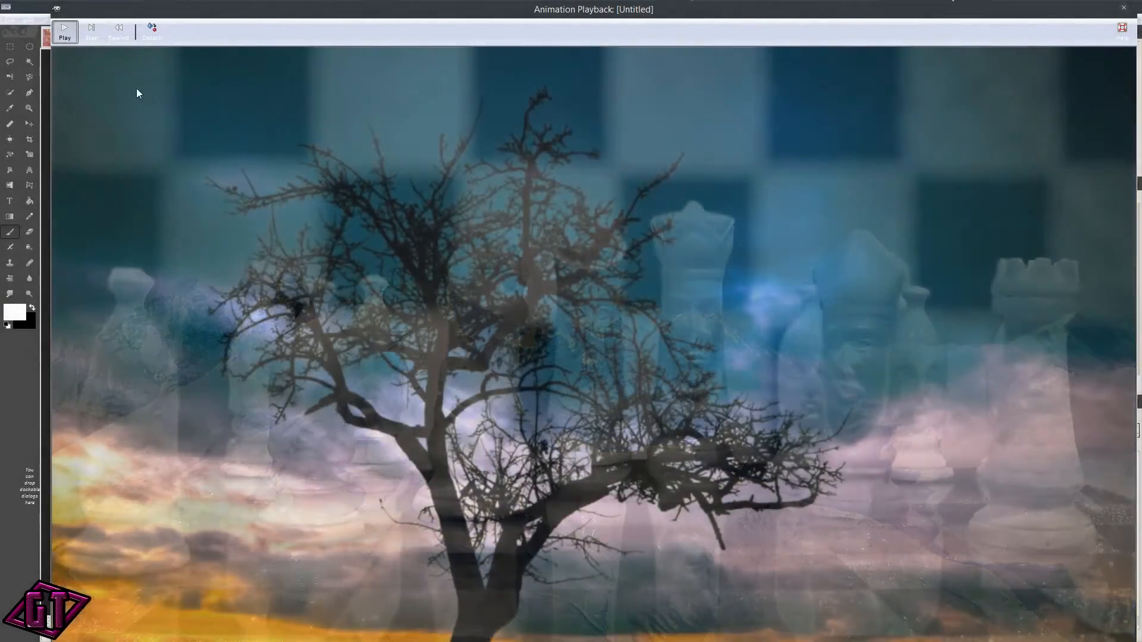
{"action": "left_click", "coordinate": [1123, 7]}
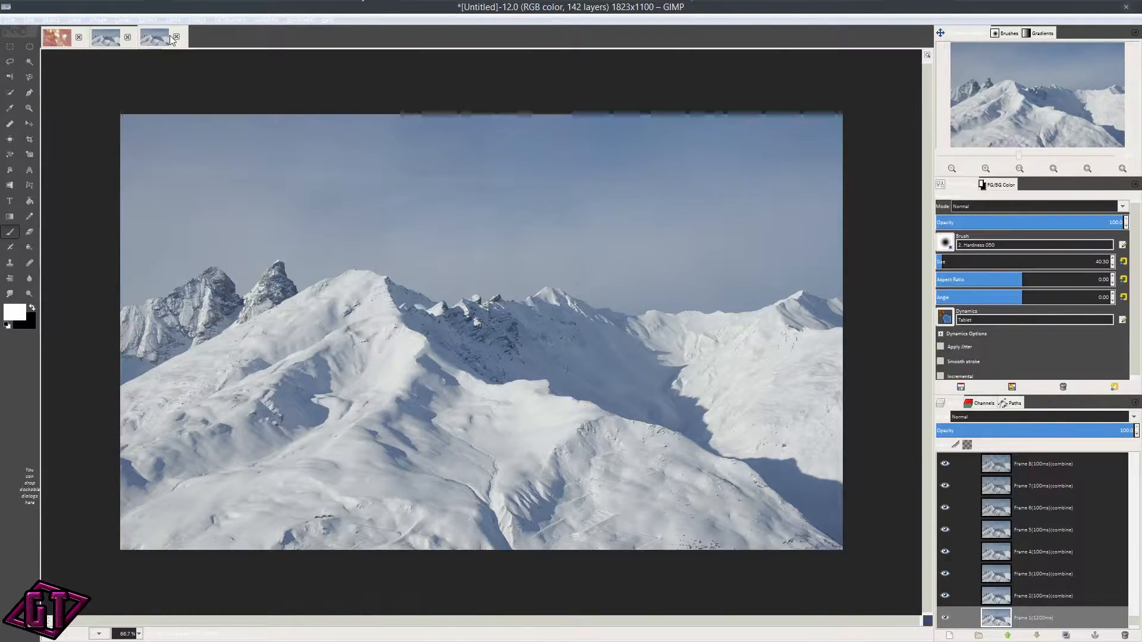
Step: Close both untitled mountain animation images without saving, leaving only the four-layer chess image open
{"action": "scroll", "coordinate": [1047, 548], "scroll_direction": "up", "scroll_amount": 12}
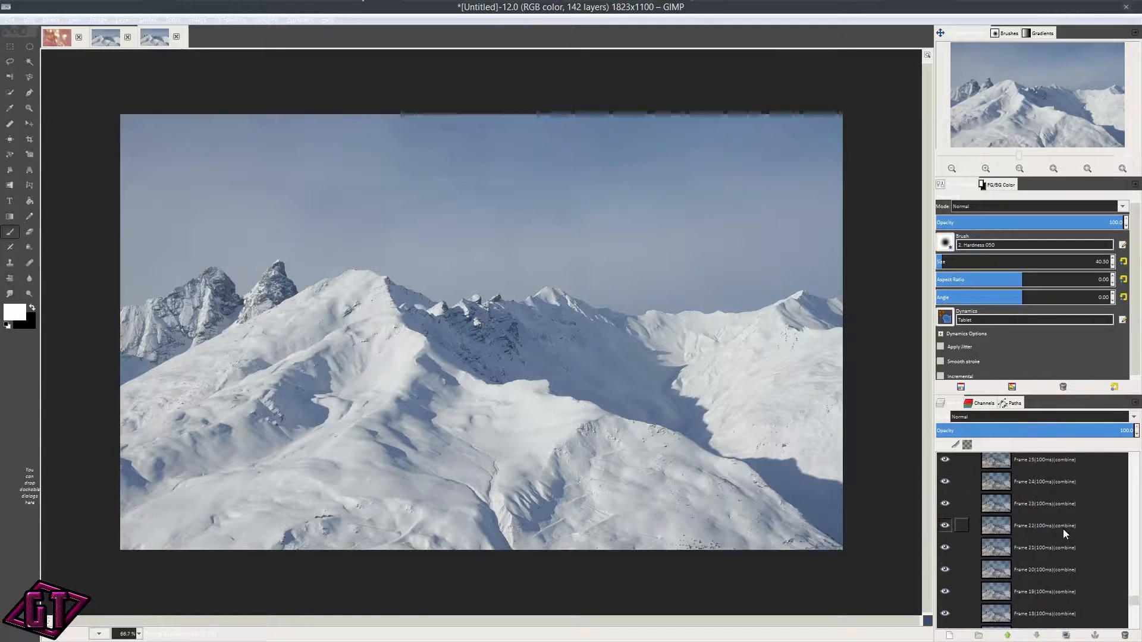
{"action": "left_click", "coordinate": [177, 37]}
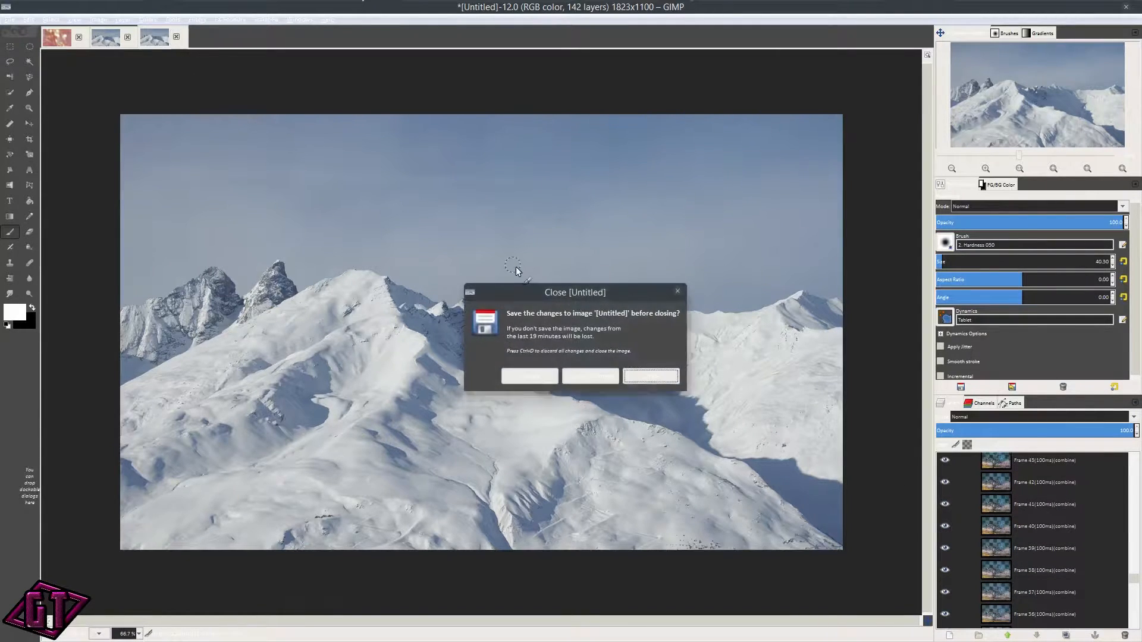
{"action": "left_click", "coordinate": [600, 377]}
{"action": "left_click", "coordinate": [128, 37]}
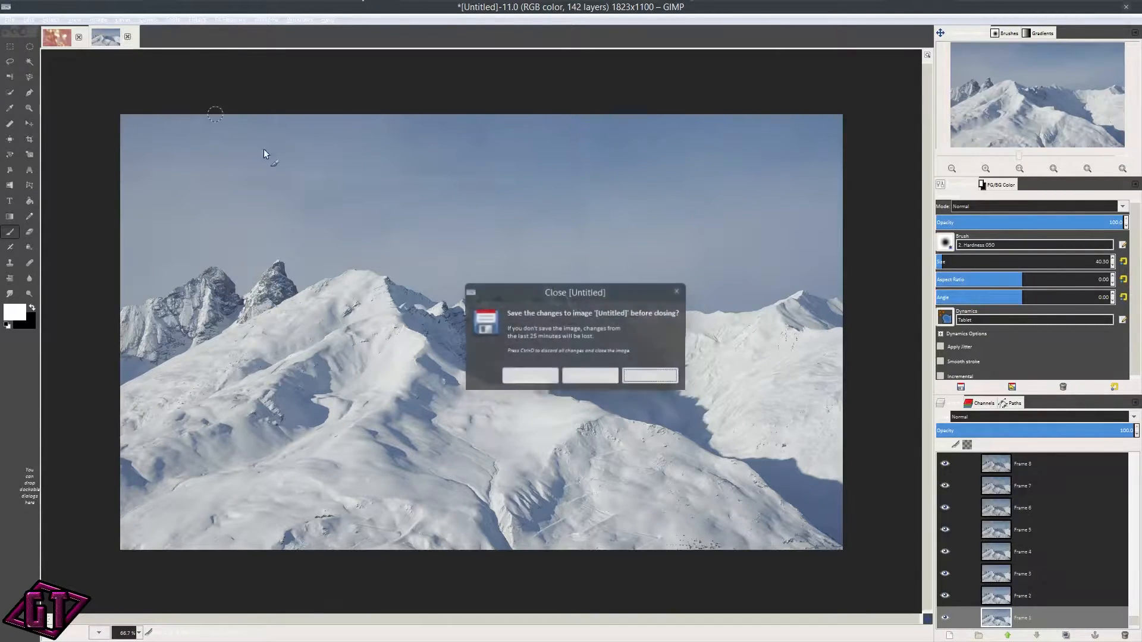
{"action": "left_click", "coordinate": [612, 382]}
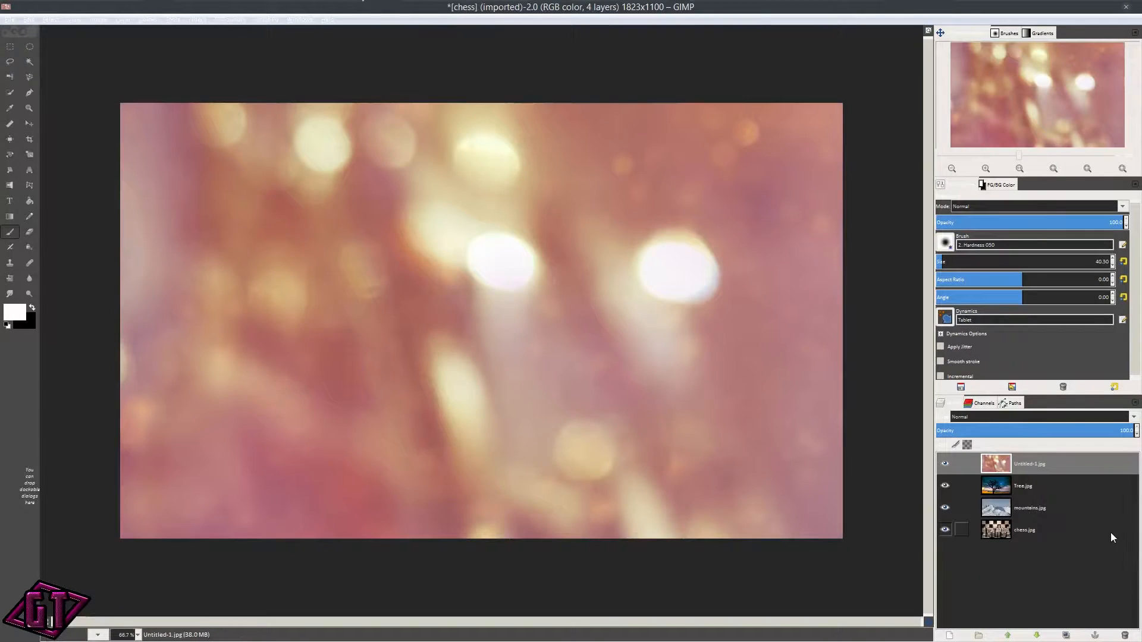
Step: Scale the chess image to half its width, 912 × 550 pixels, with Cubic interpolation
{"action": "left_click", "coordinate": [103, 22]}
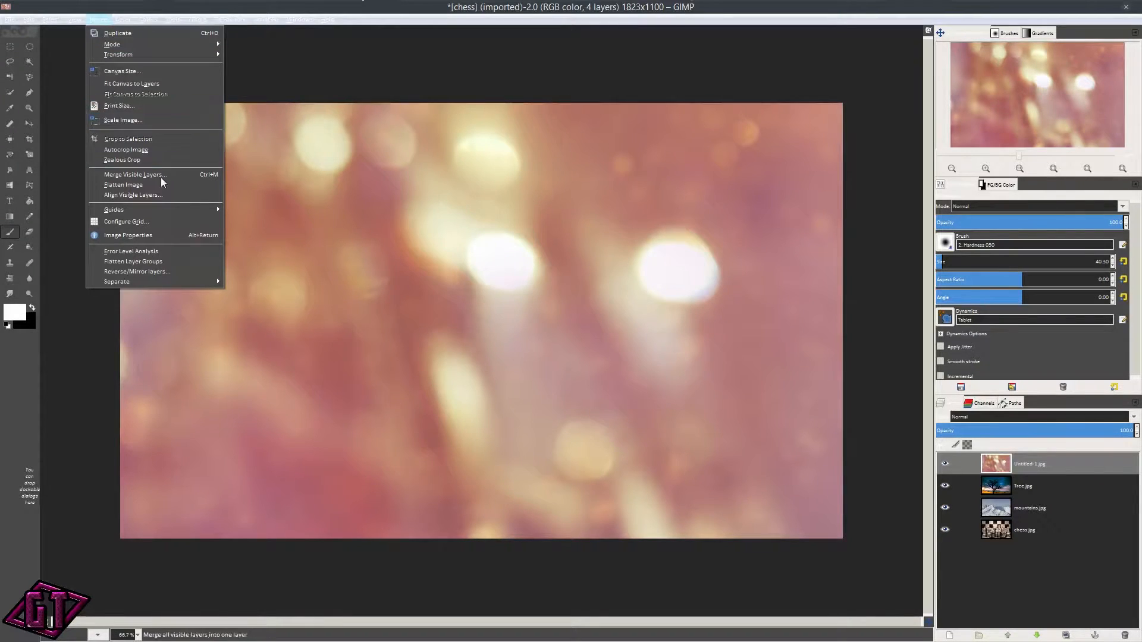
{"action": "left_click", "coordinate": [152, 120]}
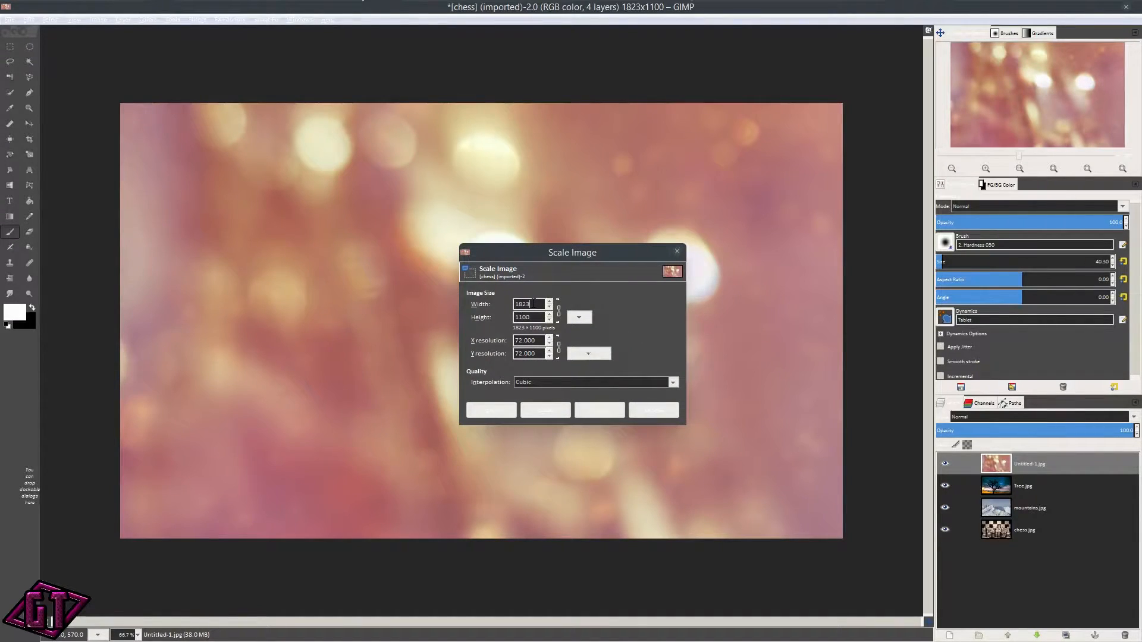
{"action": "type", "text": "/2"}
{"action": "key", "text": "Return"}
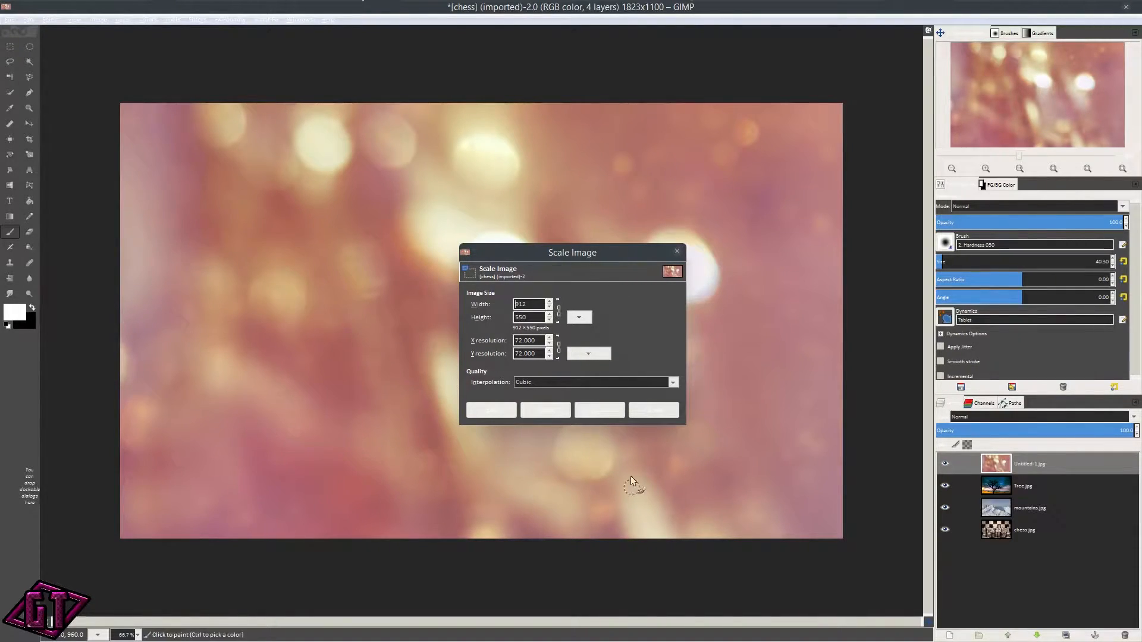
{"action": "left_click", "coordinate": [599, 410]}
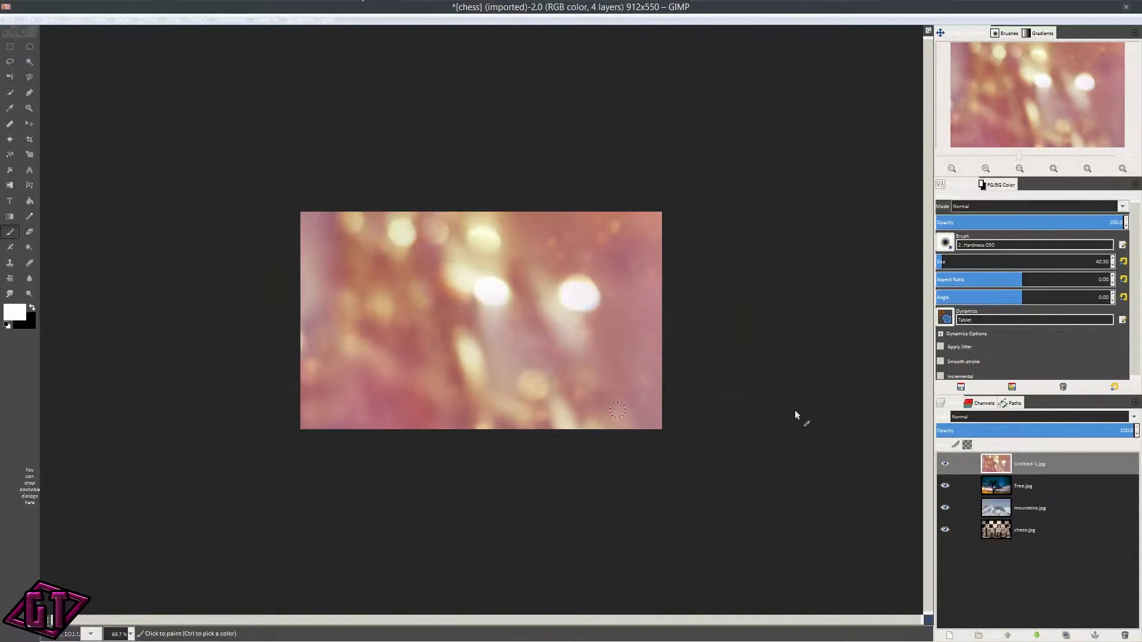
Step: Check the scaled layers by hiding all four from Untitled-1.jpg down to chess.jpg and showing them again
{"action": "left_click", "coordinate": [945, 464]}
{"action": "left_click", "coordinate": [944, 485]}
{"action": "left_click", "coordinate": [945, 508]}
{"action": "left_click", "coordinate": [944, 530]}
{"action": "left_click", "coordinate": [945, 530]}
{"action": "left_click", "coordinate": [945, 508]}
{"action": "left_click", "coordinate": [945, 486]}
{"action": "left_click", "coordinate": [945, 464]}
{"action": "scroll", "coordinate": [449, 331], "scroll_direction": "up", "scroll_amount": 3}
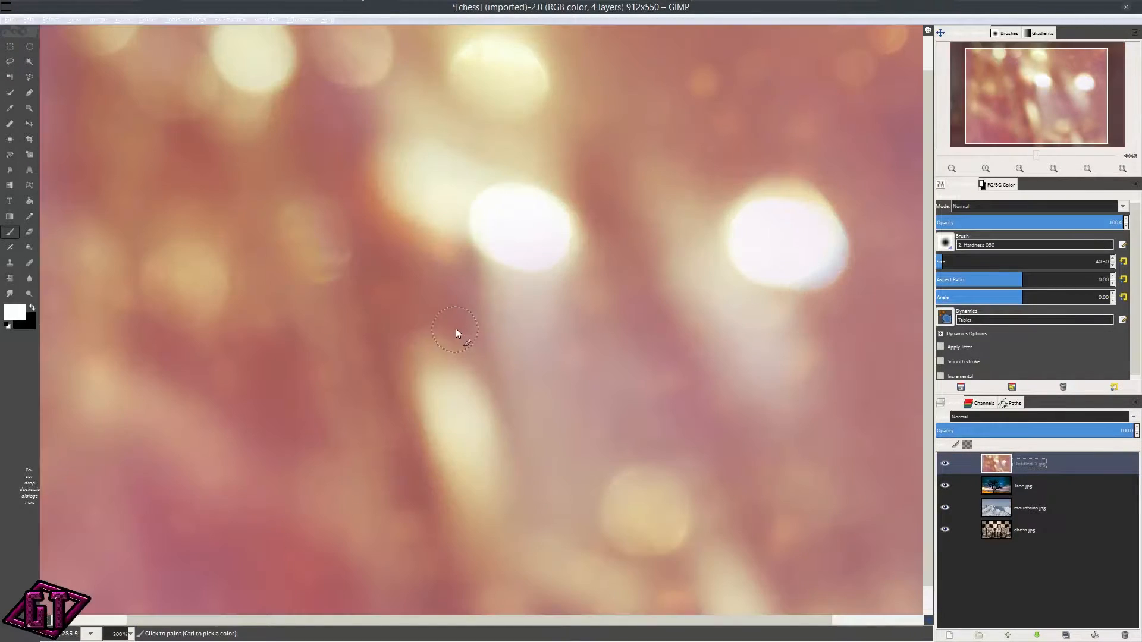
{"action": "scroll", "coordinate": [458, 327], "scroll_direction": "down", "scroll_amount": 2}
{"action": "scroll", "coordinate": [465, 328], "scroll_direction": "up", "scroll_amount": 1}
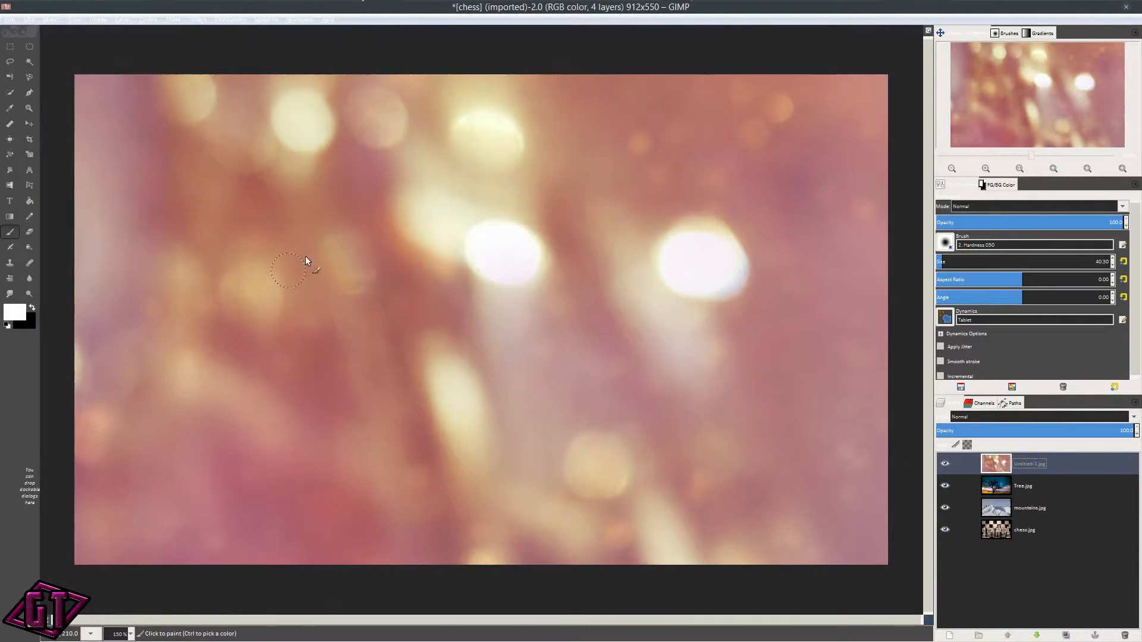
{"action": "scroll", "coordinate": [452, 257], "scroll_direction": "down", "scroll_amount": 1}
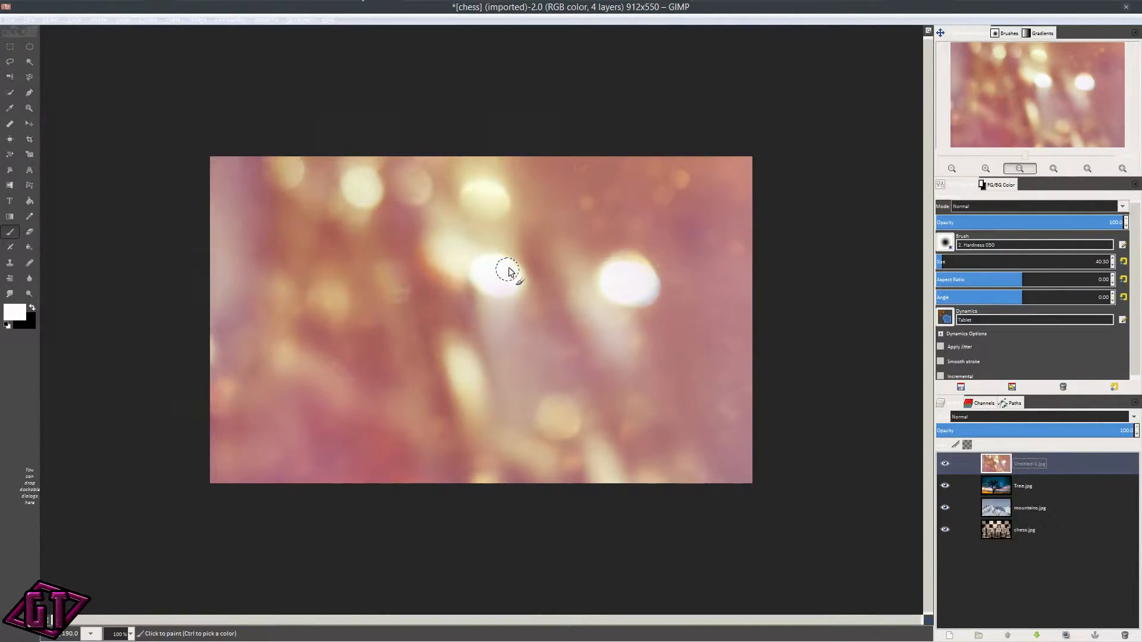
{"action": "scroll", "coordinate": [505, 306], "scroll_direction": "up", "scroll_amount": 1}
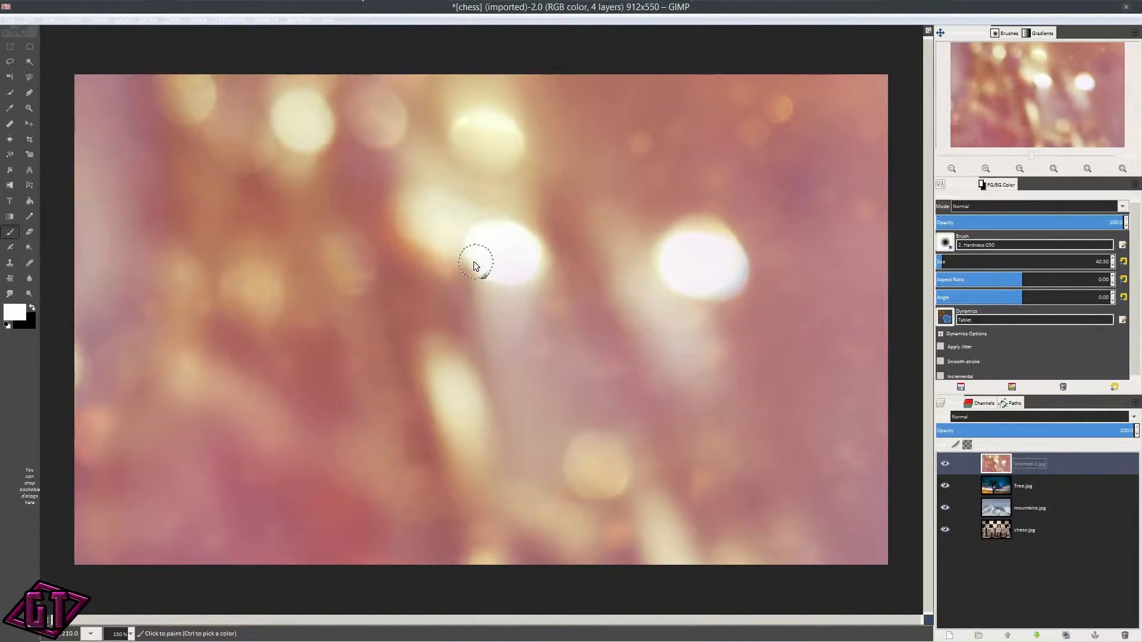
{"action": "scroll", "coordinate": [538, 214], "scroll_direction": "down", "scroll_amount": 1}
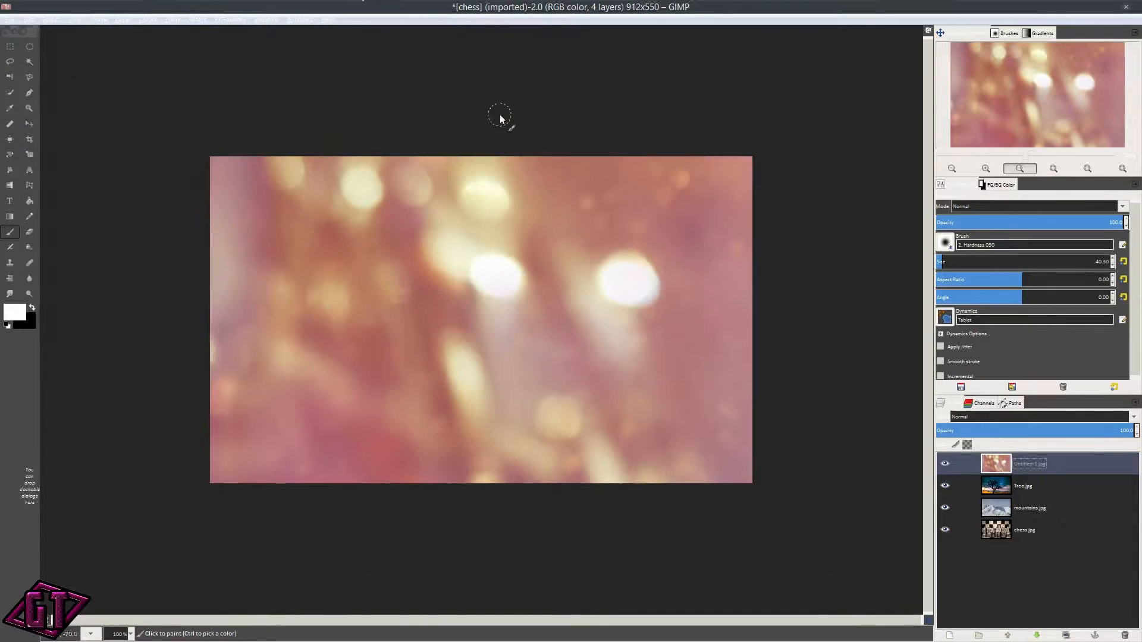
{"action": "scroll", "coordinate": [547, 277], "scroll_direction": "up", "scroll_amount": 1}
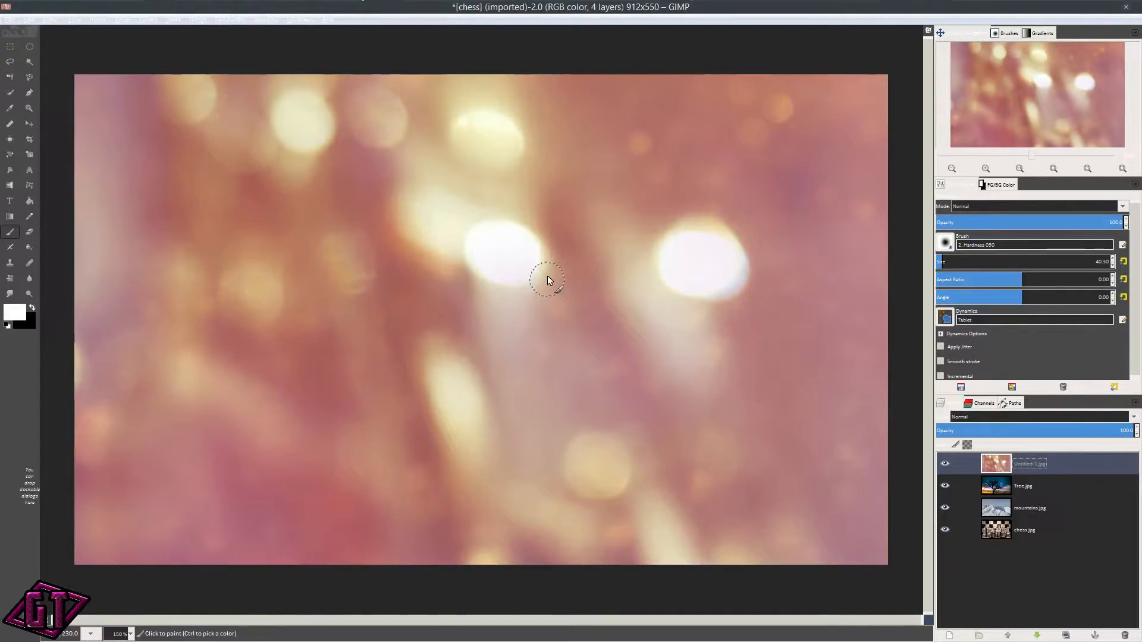
Step: Hide the Untitled-1.jpg, Tree.jpg and mountains.jpg layers to view each picture beneath, and make them visible again
{"action": "left_click", "coordinate": [946, 465]}
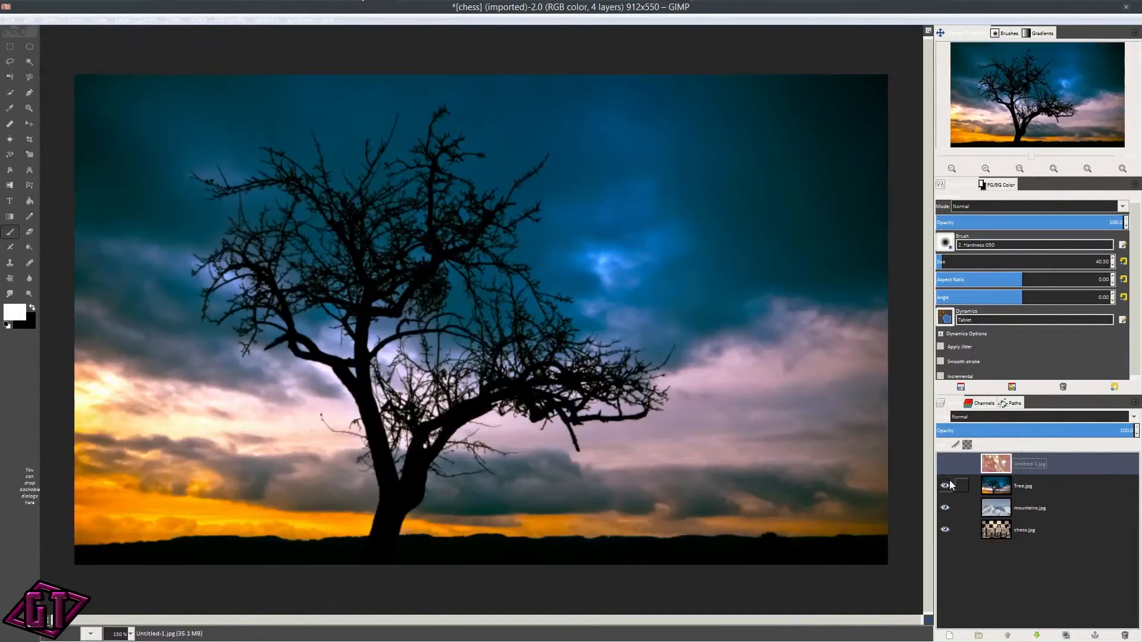
{"action": "left_click", "coordinate": [945, 485]}
{"action": "left_click", "coordinate": [944, 507]}
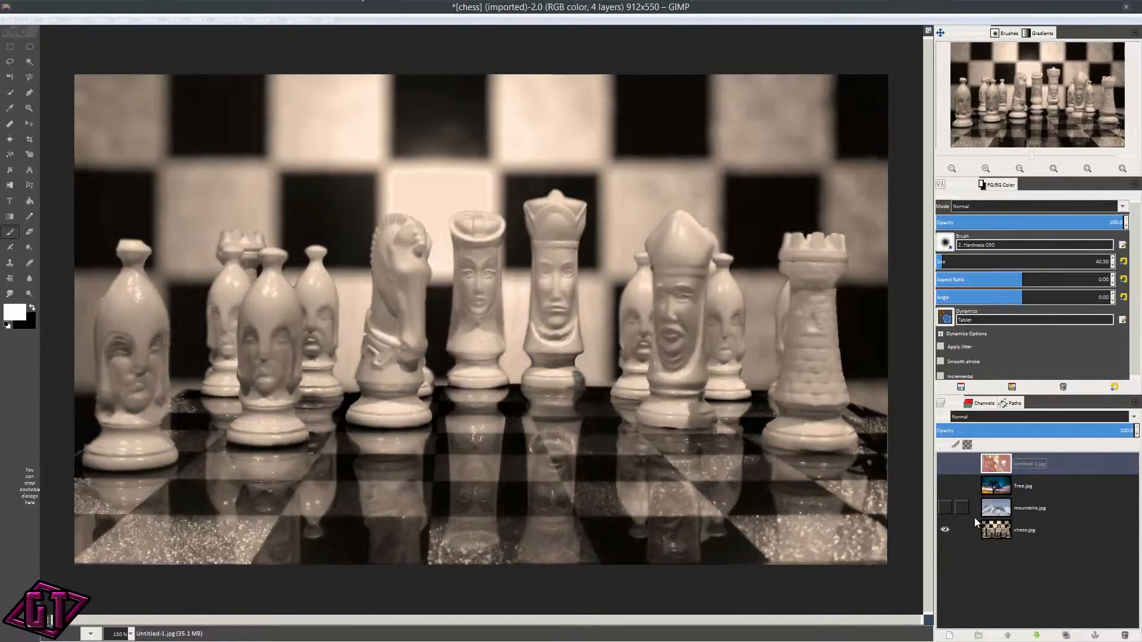
{"action": "left_click", "coordinate": [945, 508]}
{"action": "left_click", "coordinate": [946, 486]}
{"action": "left_click", "coordinate": [946, 465]}
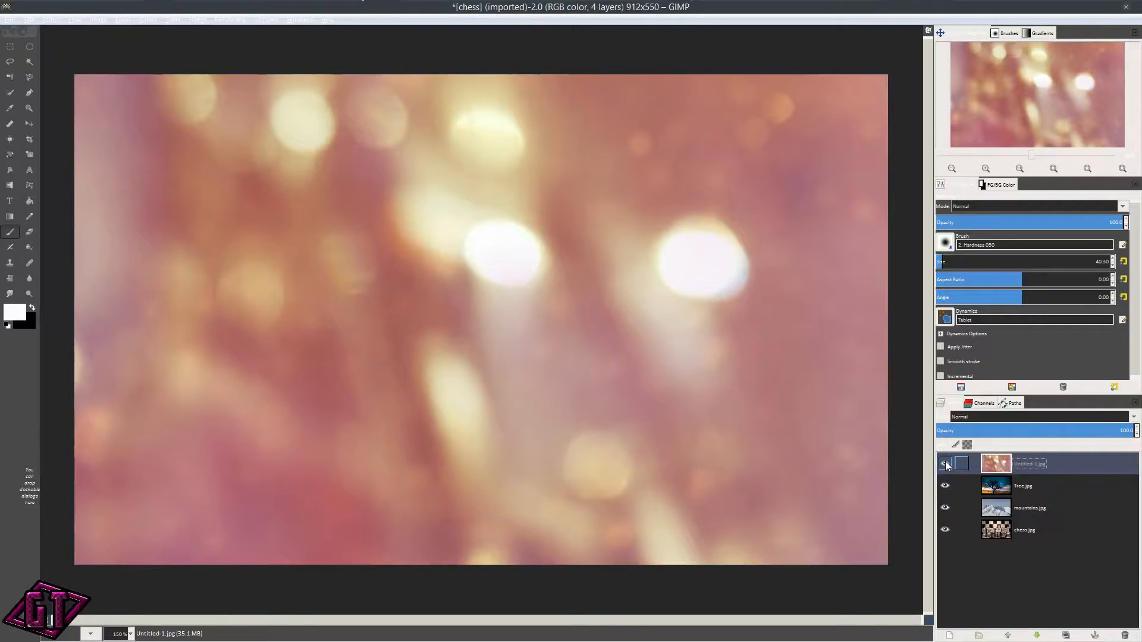
Step: Step through the whole layer stack once more, hiding all four layers in order and restoring their visibility
{"action": "left_click", "coordinate": [946, 465]}
{"action": "left_click", "coordinate": [944, 486]}
{"action": "left_click", "coordinate": [945, 508]}
{"action": "left_click", "coordinate": [945, 528]}
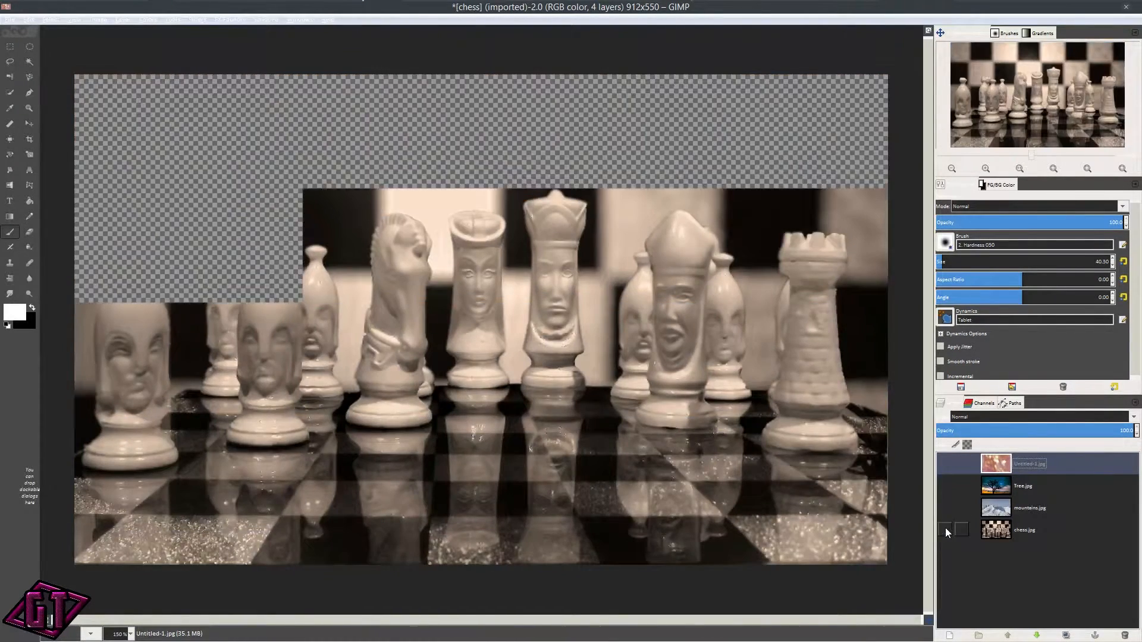
{"action": "left_click", "coordinate": [945, 527]}
{"action": "left_click", "coordinate": [945, 508]}
{"action": "left_click", "coordinate": [945, 487]}
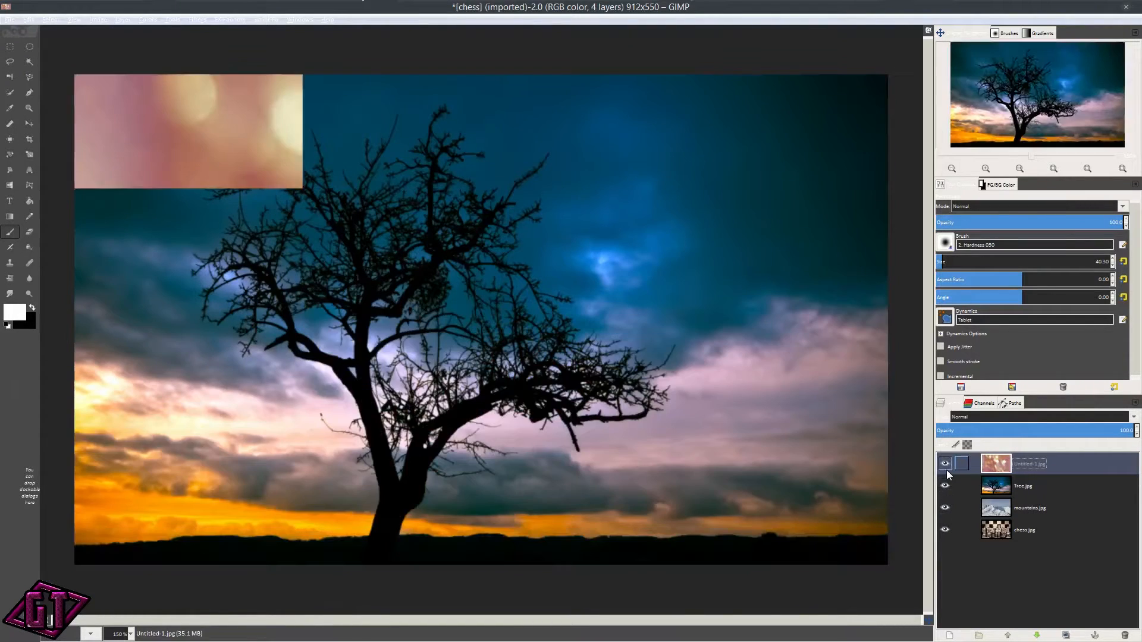
{"action": "left_click", "coordinate": [945, 465]}
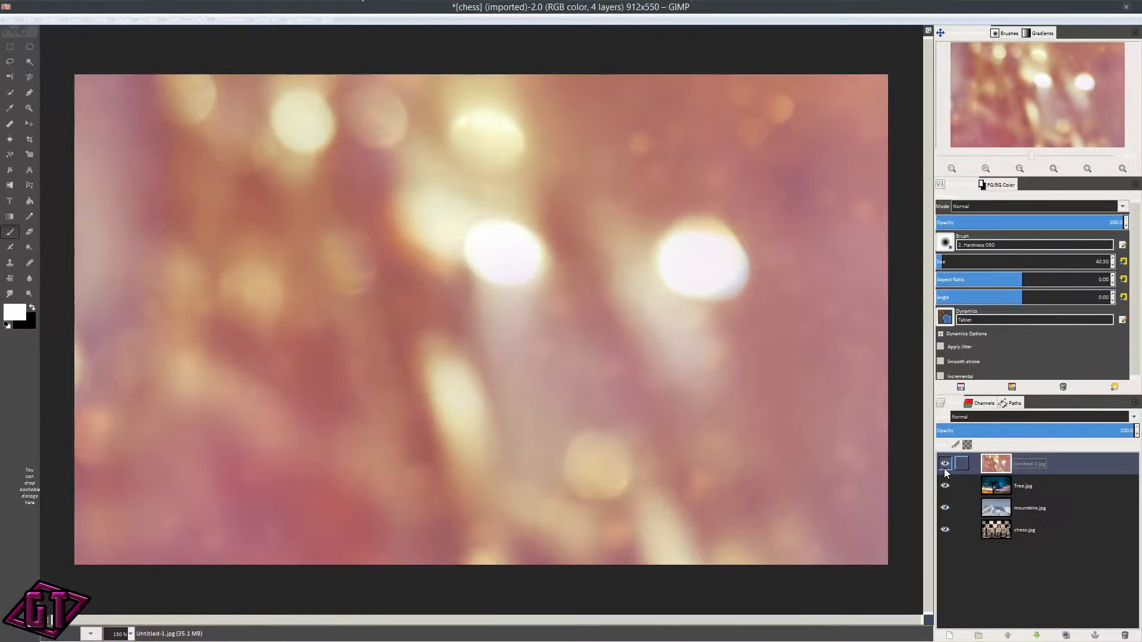
{"action": "key", "text": "minus"}
{"action": "key", "text": "plus"}
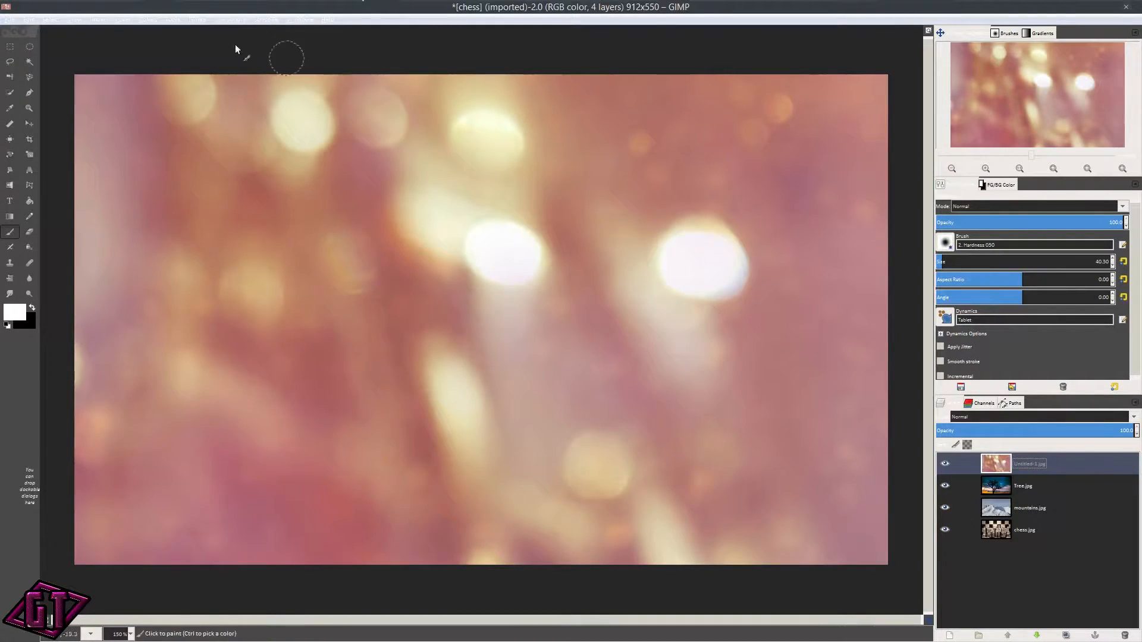
{"action": "left_click", "coordinate": [192, 19]}
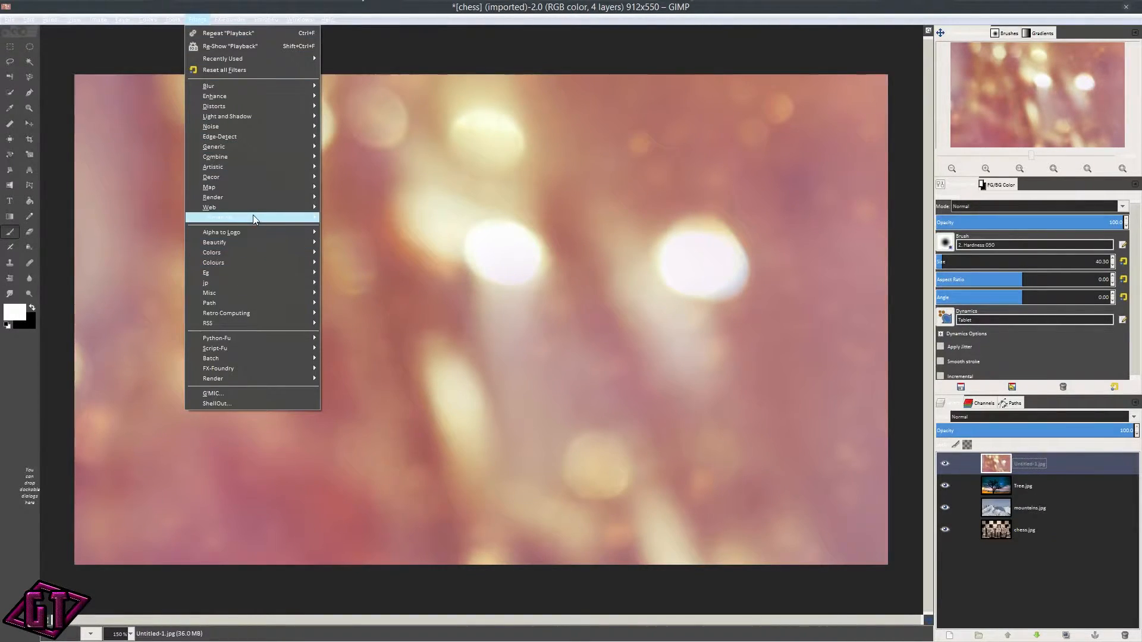
{"action": "mouse_move", "coordinate": [252, 215]}
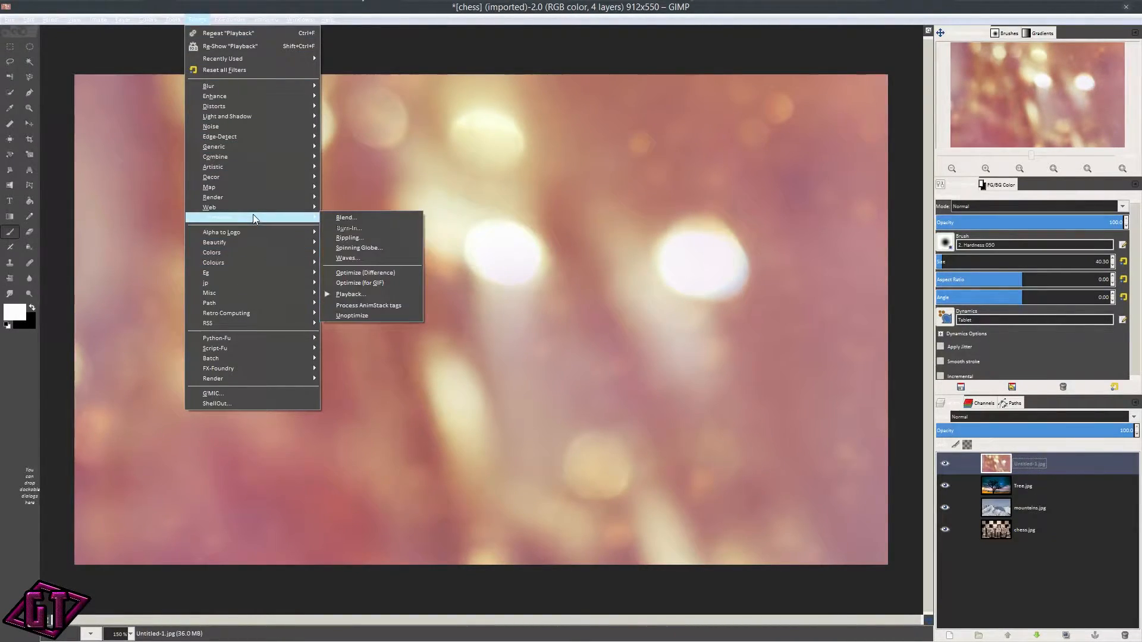
{"action": "left_click", "coordinate": [358, 218]}
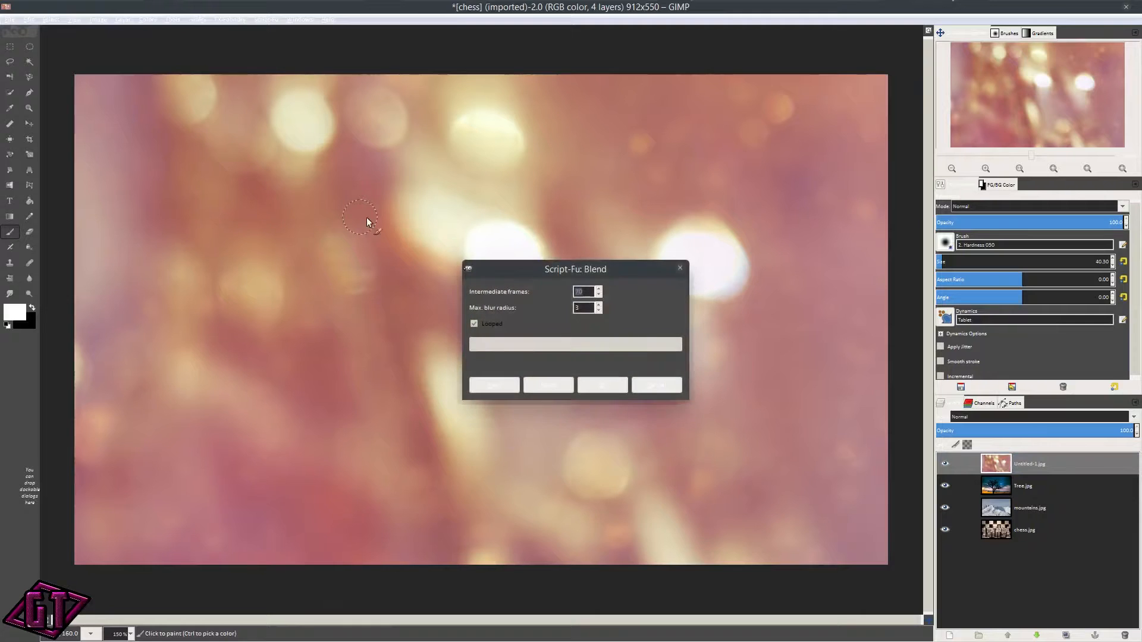
{"action": "left_click_drag", "start_coordinate": [559, 260], "coordinate": [550, 180]}
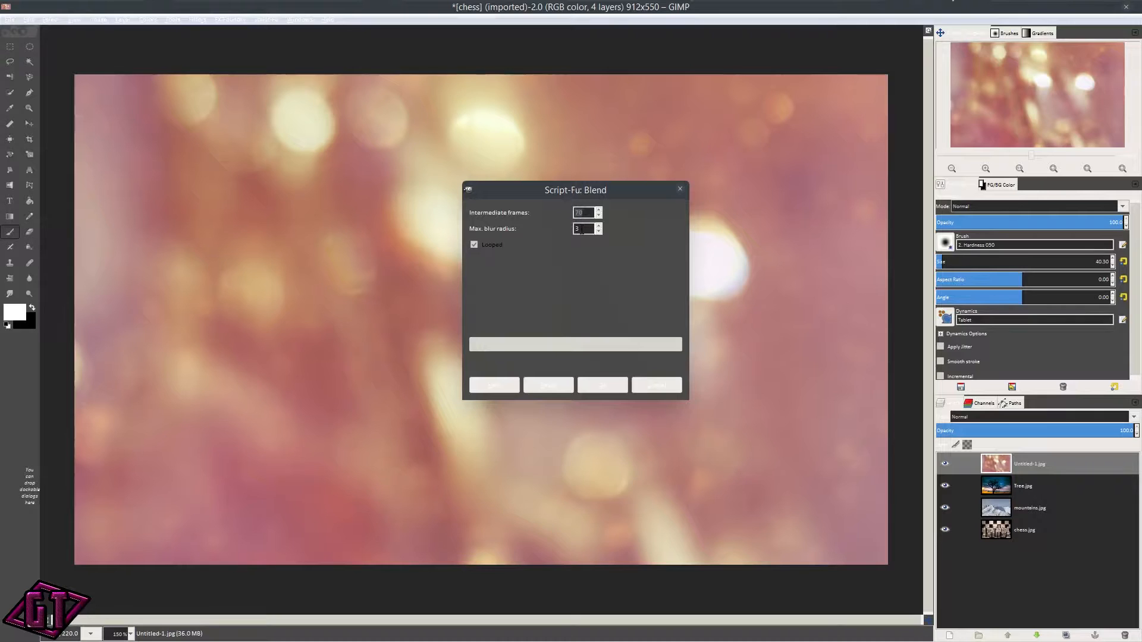
{"action": "left_click_drag", "start_coordinate": [582, 194], "coordinate": [582, 203]}
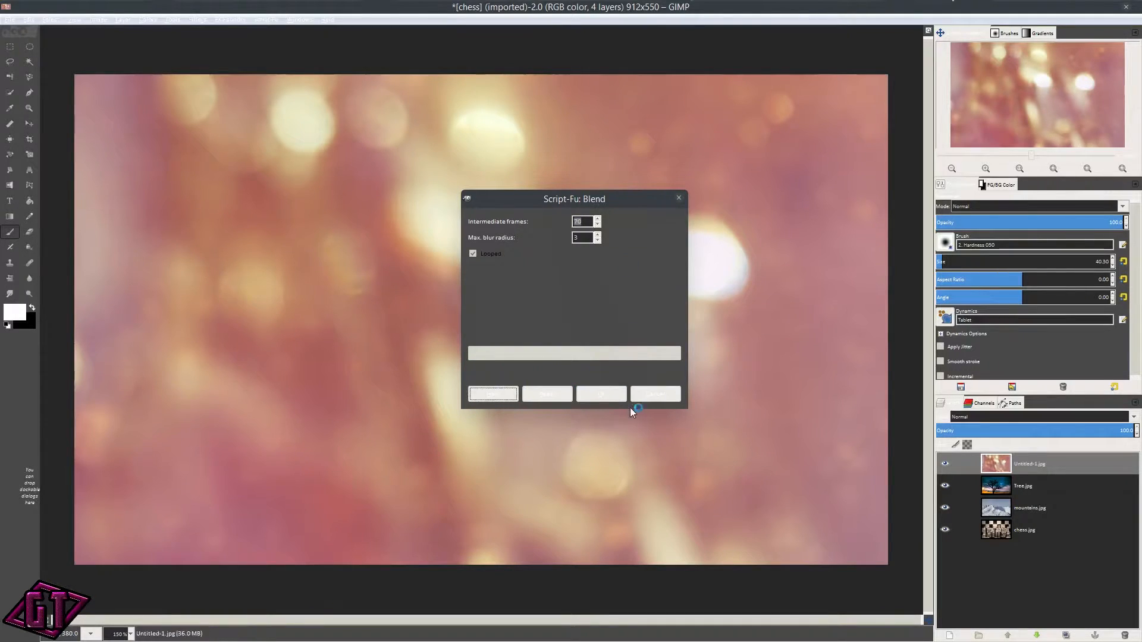
{"action": "left_click", "coordinate": [654, 395]}
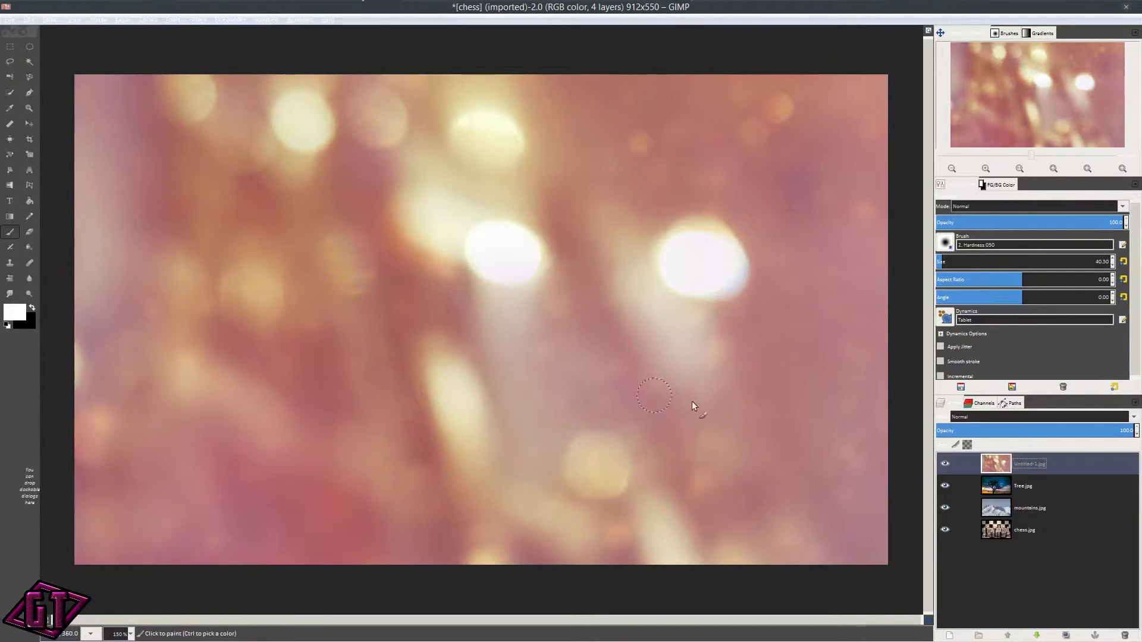
Step: Select the layers one by one from chess.jpg up to Untitled-1.jpg to review the order in which they will blend
{"action": "left_click", "coordinate": [1018, 529]}
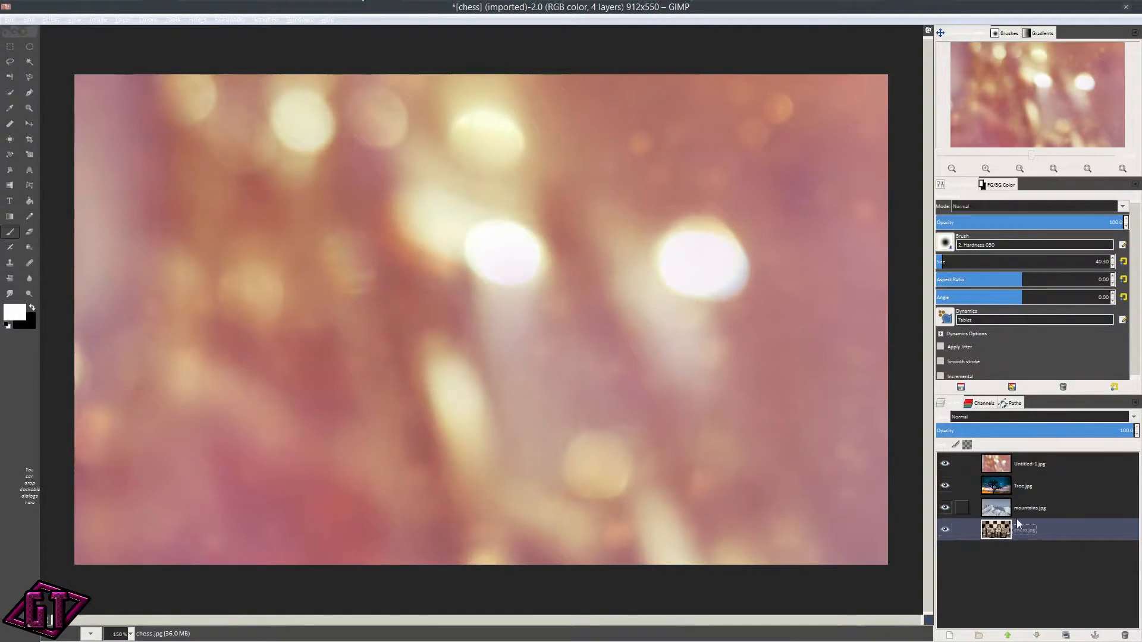
{"action": "left_click", "coordinate": [1022, 504]}
{"action": "left_click", "coordinate": [1031, 526]}
{"action": "left_click", "coordinate": [1005, 504]}
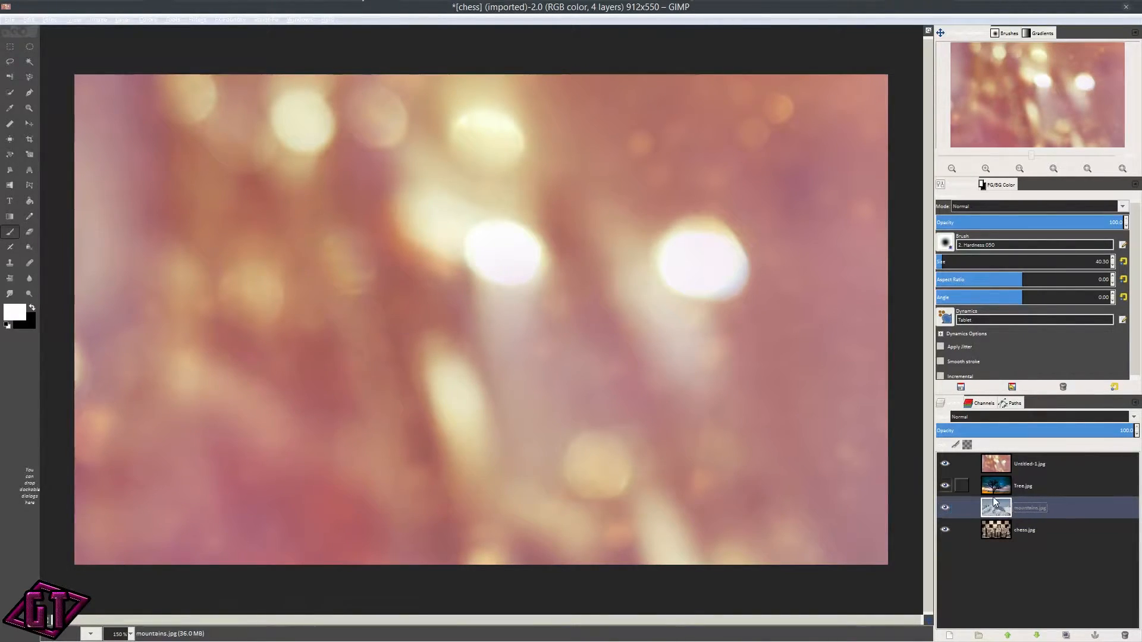
{"action": "left_click", "coordinate": [998, 491]}
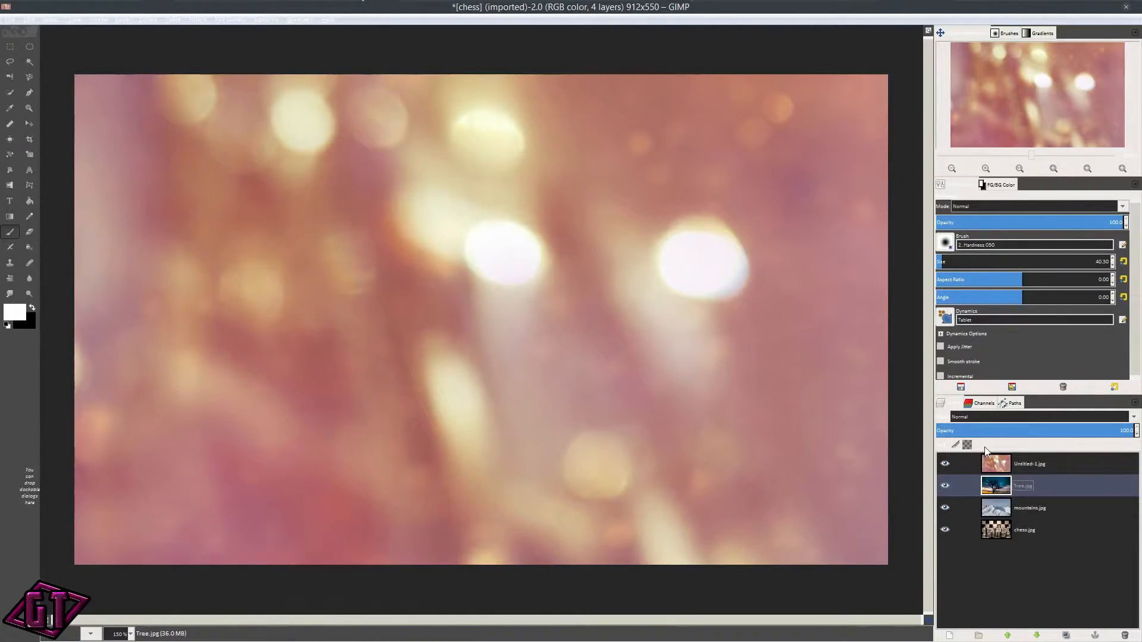
{"action": "left_click", "coordinate": [1001, 468]}
Step: With the chess.jpg layer active, apply the Blend animation filter with 30 intermediate frames, a maximum blur radius of 0 and looping on
{"action": "left_click", "coordinate": [1008, 531]}
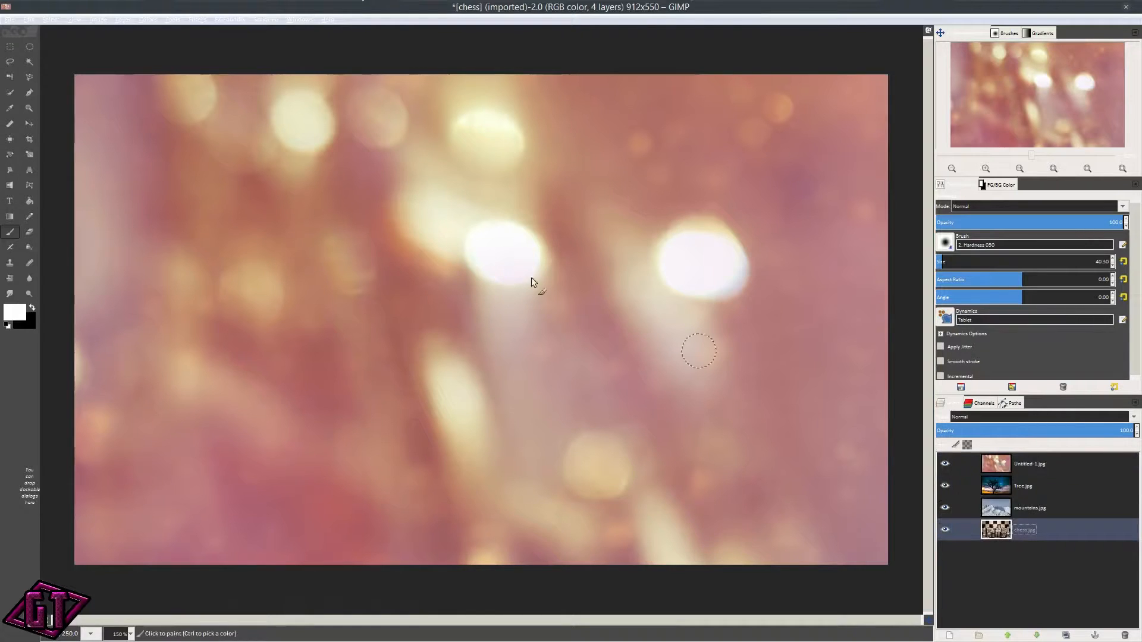
{"action": "left_click", "coordinate": [197, 19]}
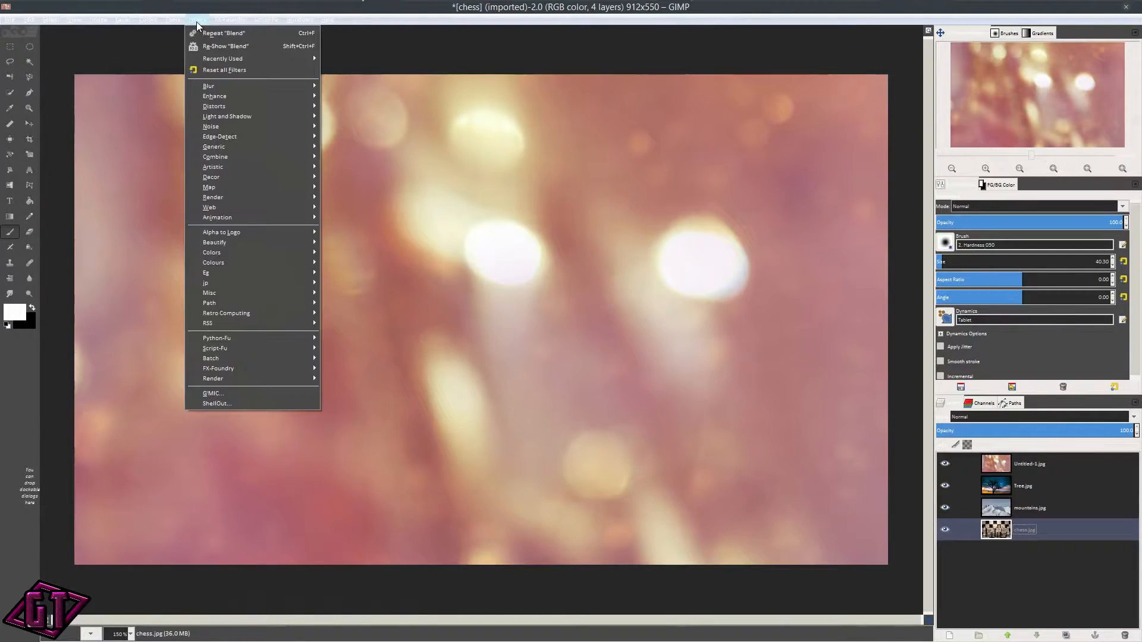
{"action": "mouse_move", "coordinate": [249, 215]}
{"action": "left_click", "coordinate": [351, 218]}
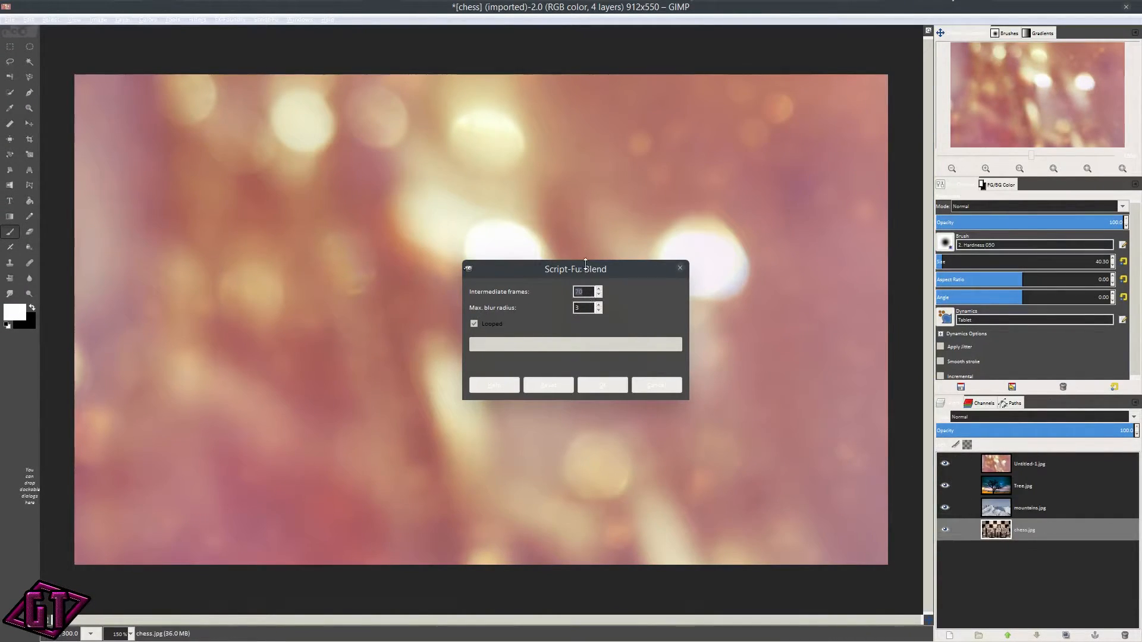
{"action": "left_click_drag", "start_coordinate": [602, 270], "coordinate": [520, 207]}
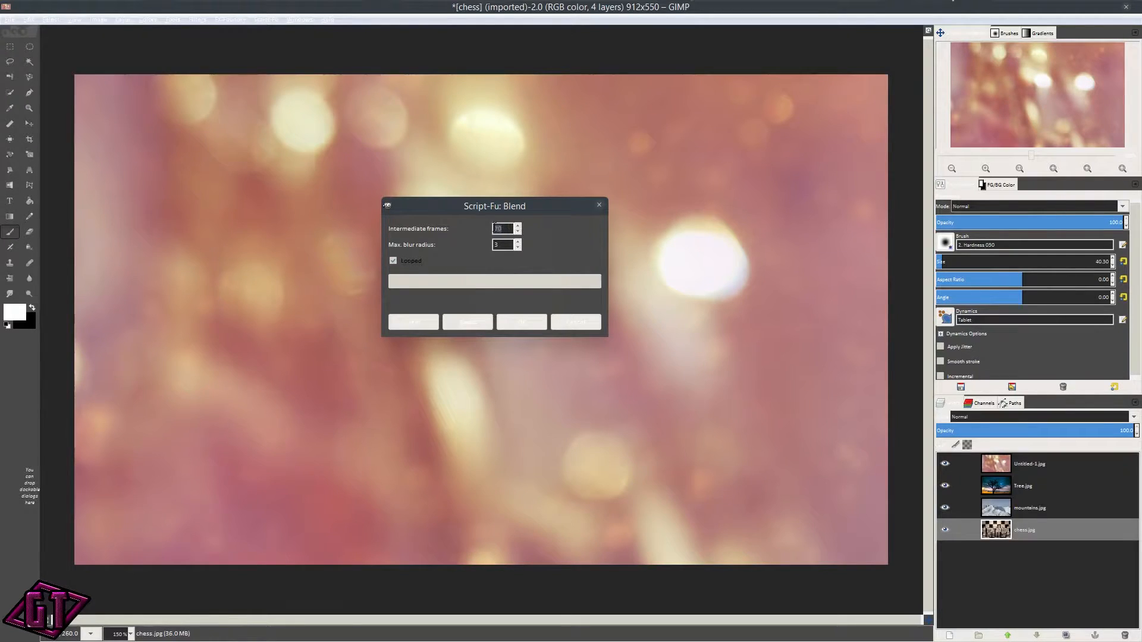
{"action": "type", "text": "0"}
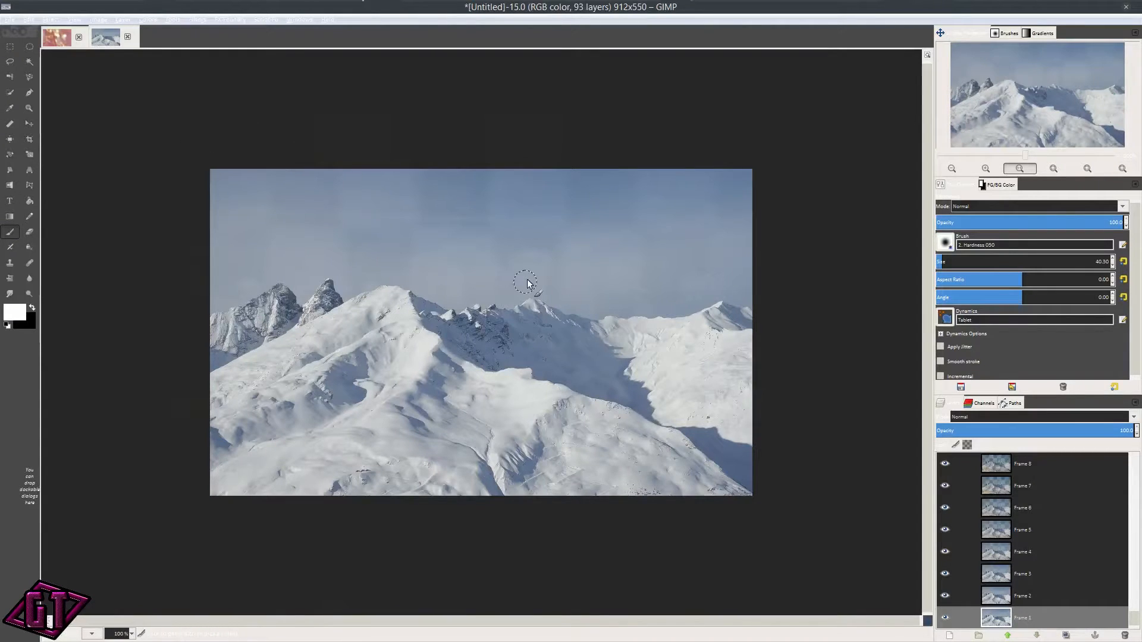
Step: Look through the generated frame layers, play the blended animation in Animation Playback, and close the preview
{"action": "scroll", "coordinate": [547, 288], "scroll_direction": "up", "scroll_amount": 1}
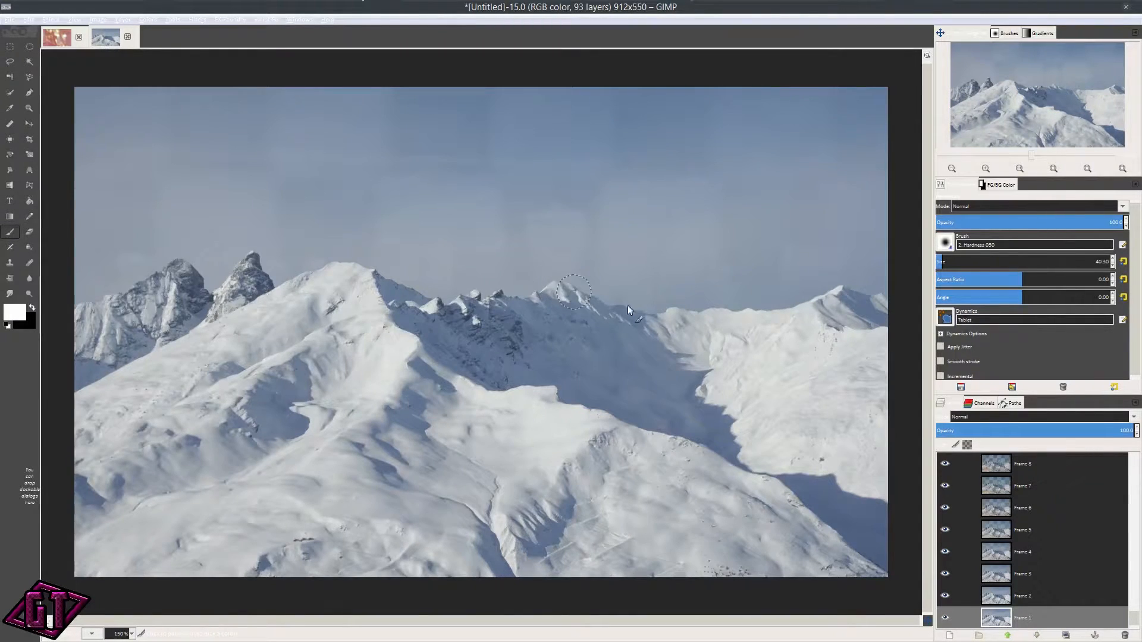
{"action": "scroll", "coordinate": [1079, 562], "scroll_direction": "up", "scroll_amount": 5}
{"action": "scroll", "coordinate": [1052, 573], "scroll_direction": "up", "scroll_amount": 12}
{"action": "scroll", "coordinate": [1062, 524], "scroll_direction": "up", "scroll_amount": 13}
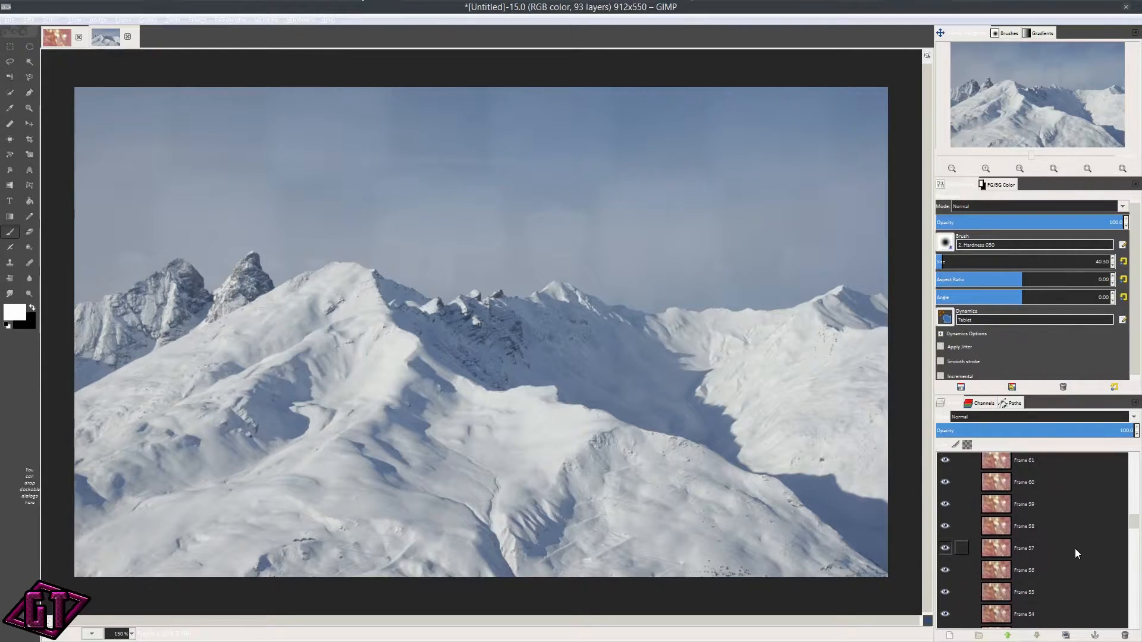
{"action": "left_click", "coordinate": [198, 19]}
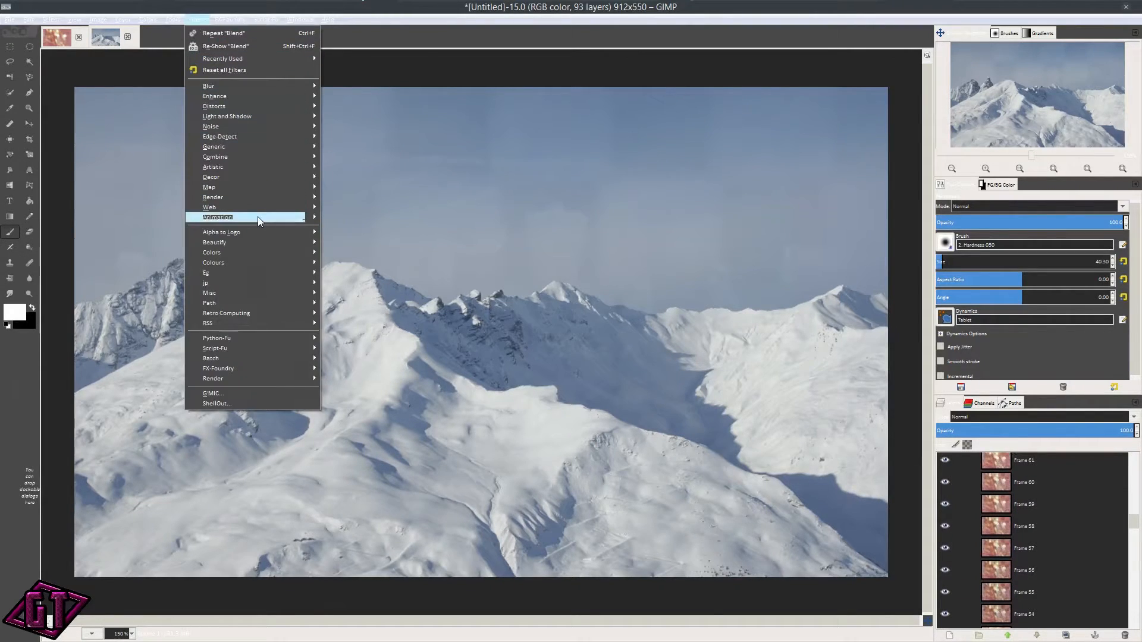
{"action": "mouse_move", "coordinate": [258, 216]}
{"action": "left_click", "coordinate": [380, 297]}
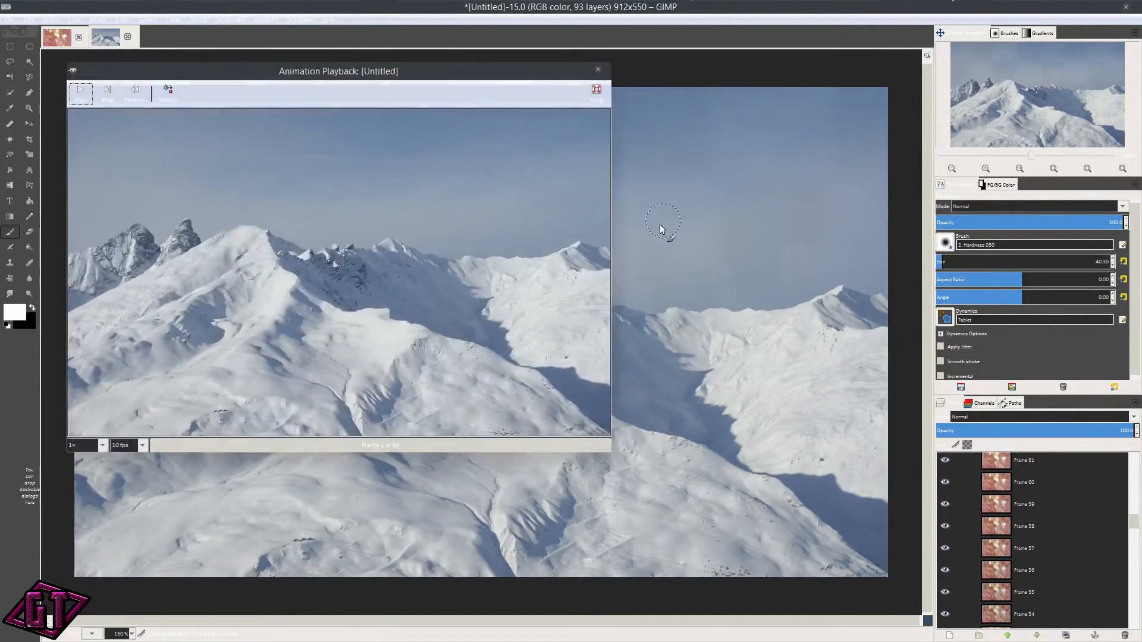
{"action": "left_click_drag", "start_coordinate": [322, 71], "coordinate": [516, 59]}
{"action": "left_click", "coordinate": [275, 83]}
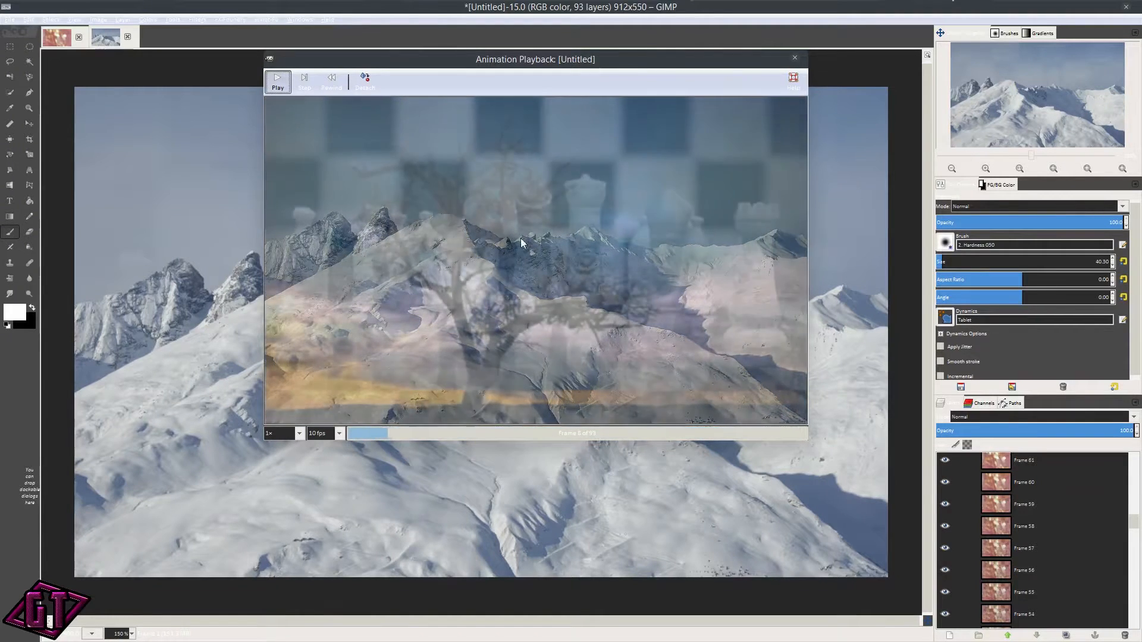
{"action": "left_click", "coordinate": [282, 84]}
{"action": "left_click", "coordinate": [795, 57]}
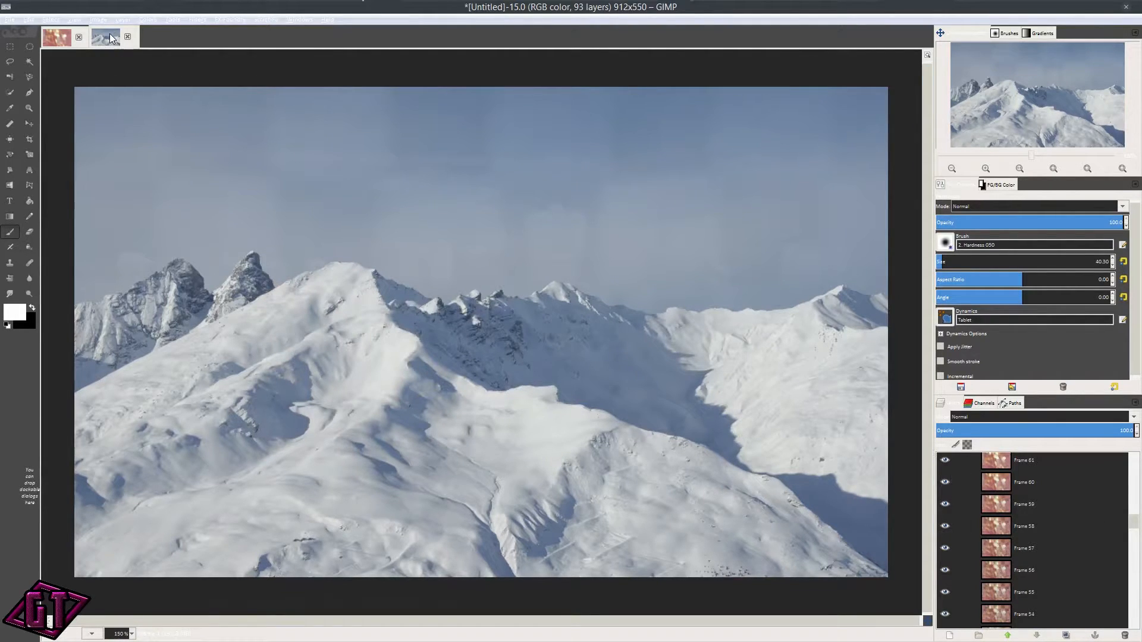
Step: Optimize the blended animation, rather than the original four-layer image, for GIF
{"action": "left_click", "coordinate": [69, 34]}
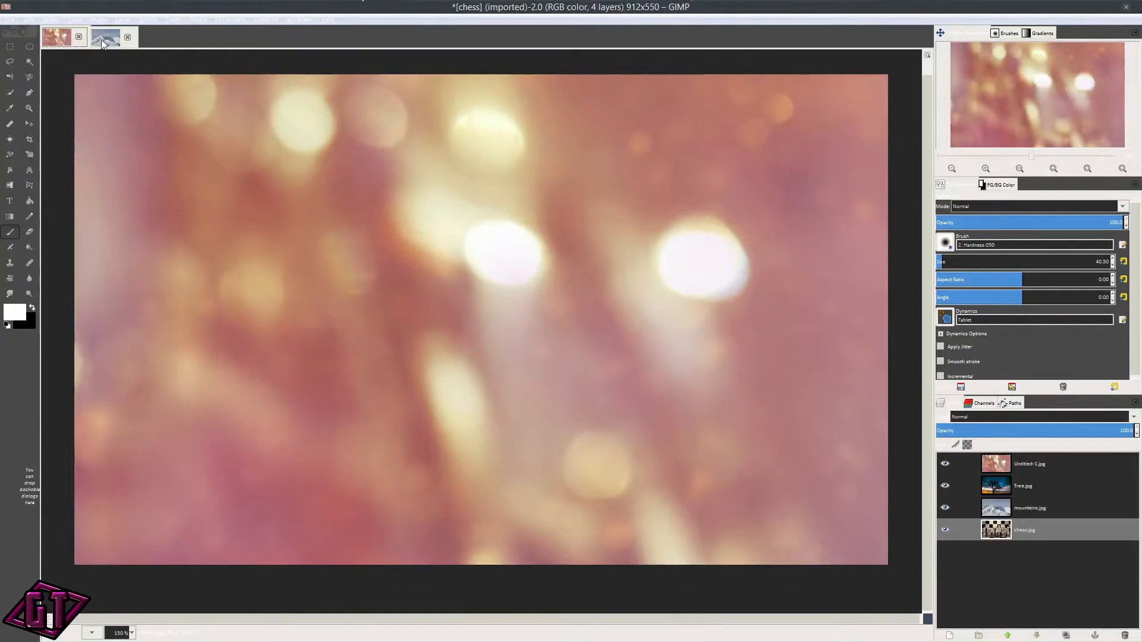
{"action": "left_click", "coordinate": [109, 40]}
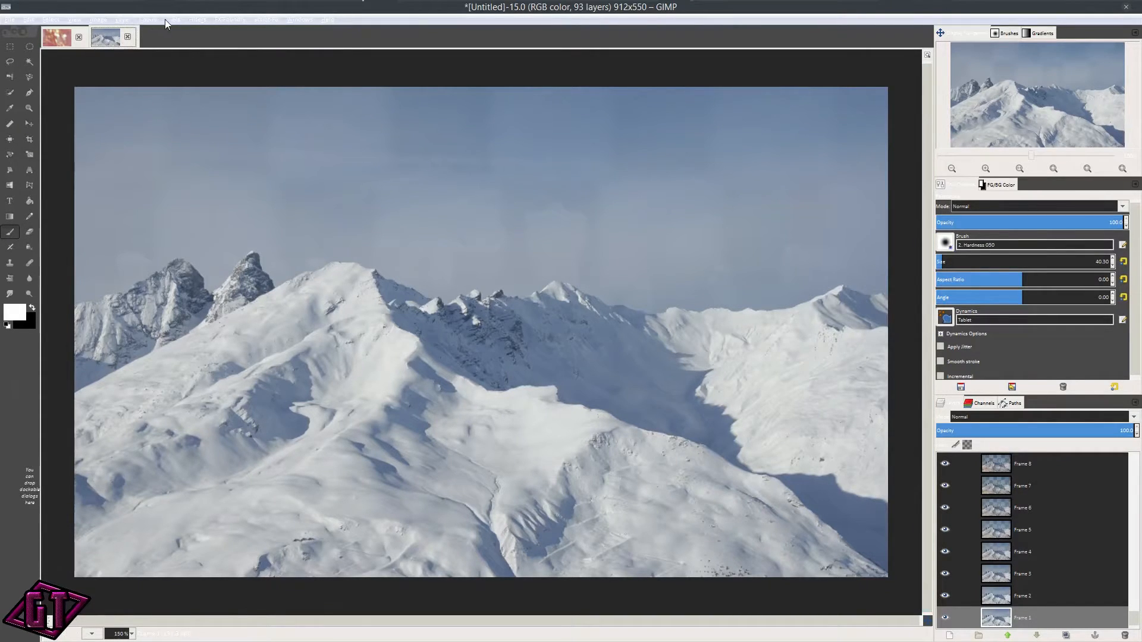
{"action": "left_click", "coordinate": [194, 20]}
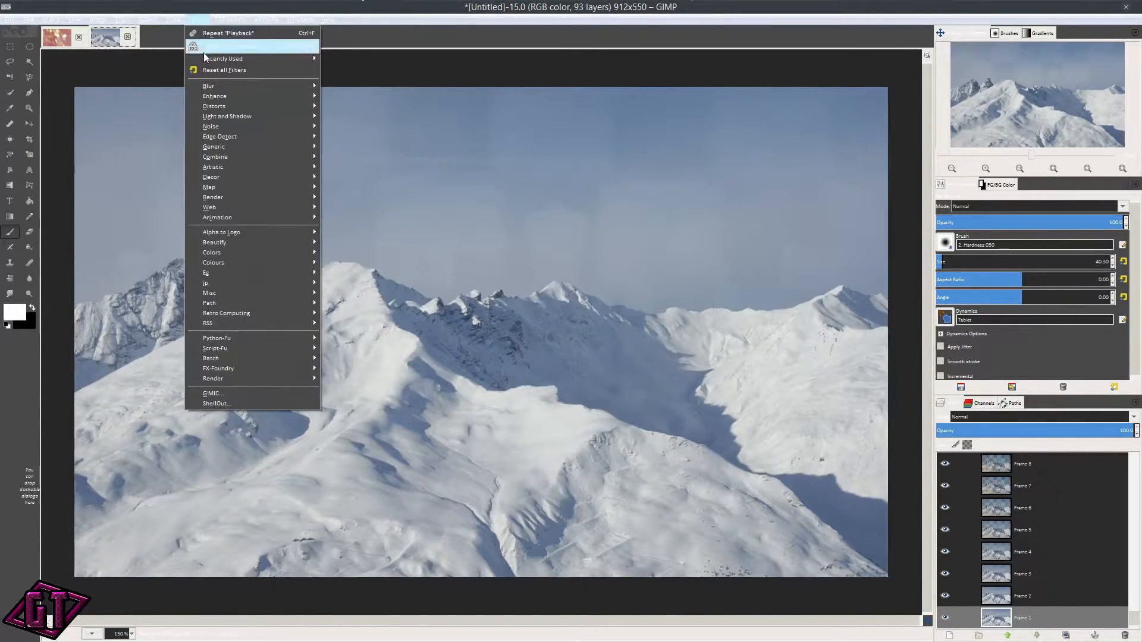
{"action": "left_click", "coordinate": [444, 16]}
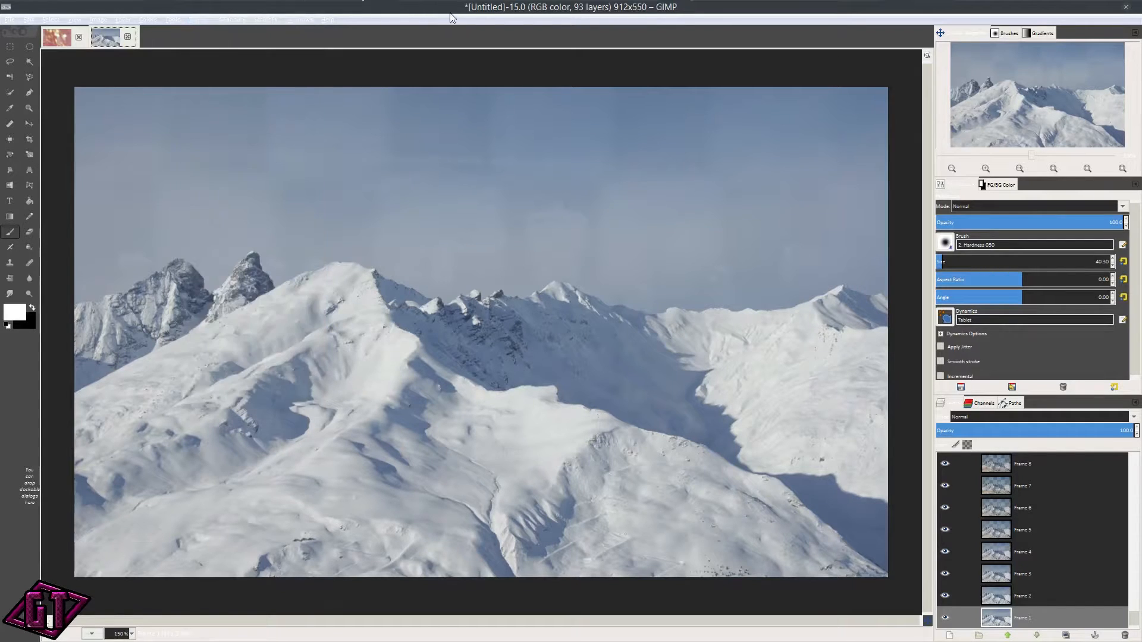
{"action": "left_click", "coordinate": [189, 20]}
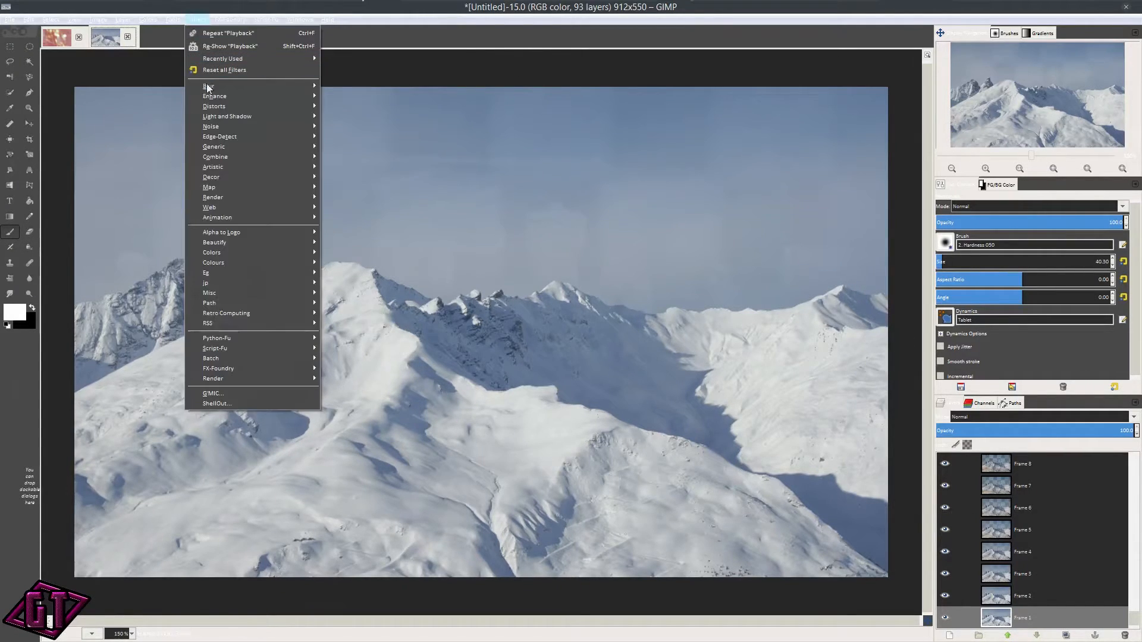
{"action": "mouse_move", "coordinate": [247, 217]}
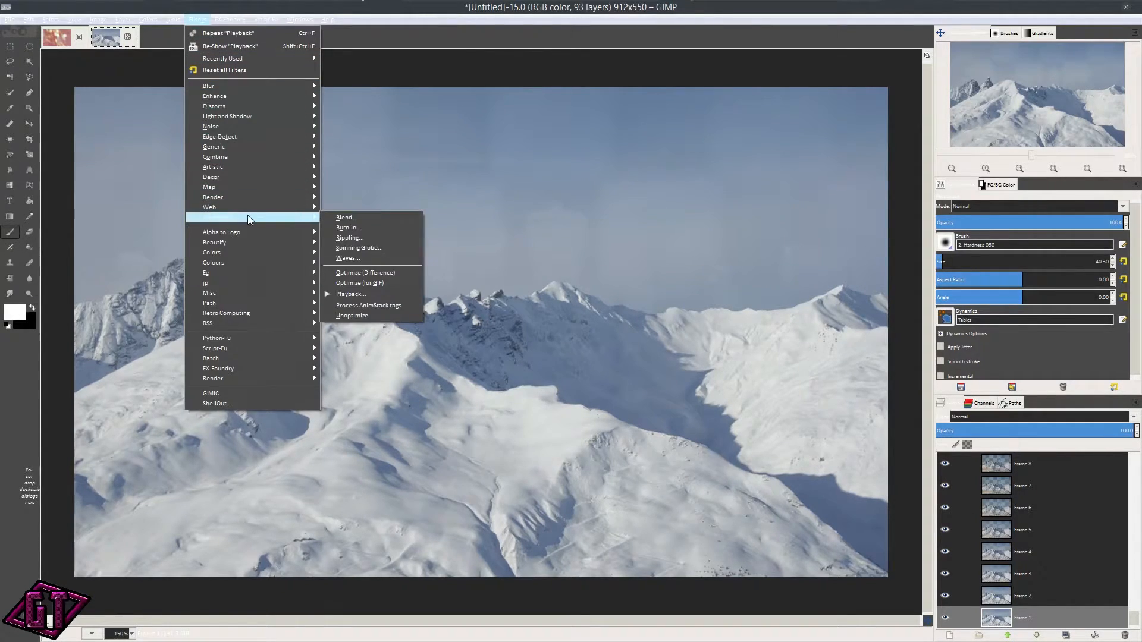
{"action": "left_click", "coordinate": [382, 283]}
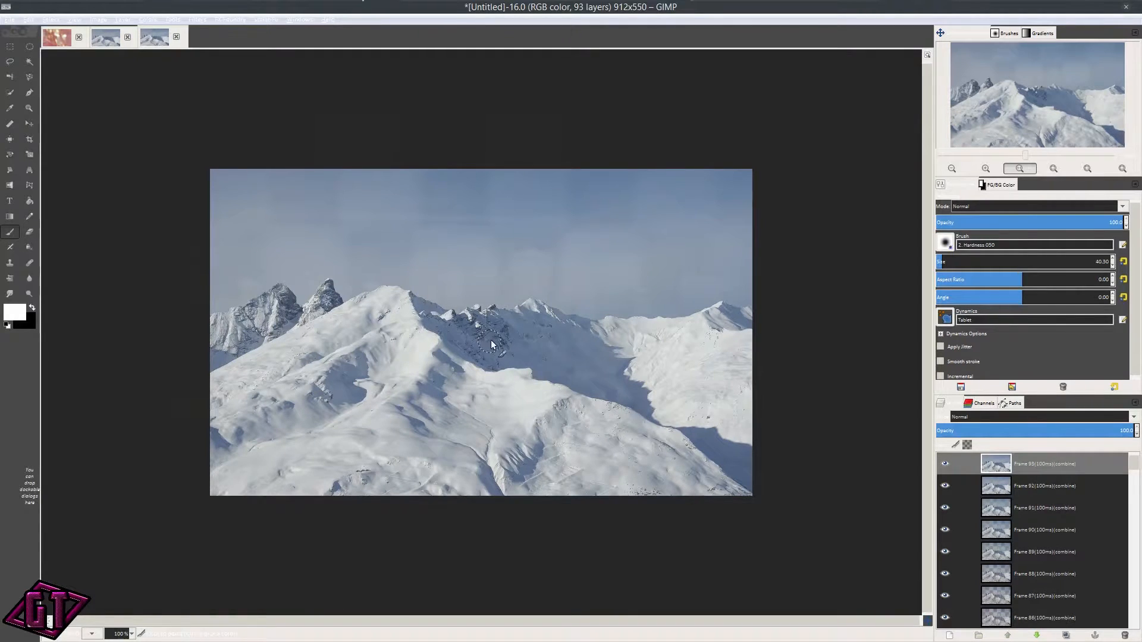
Step: Set the frame delay in the lowest layer's name, Frame 1, to 1200ms
{"action": "key", "text": "plus"}
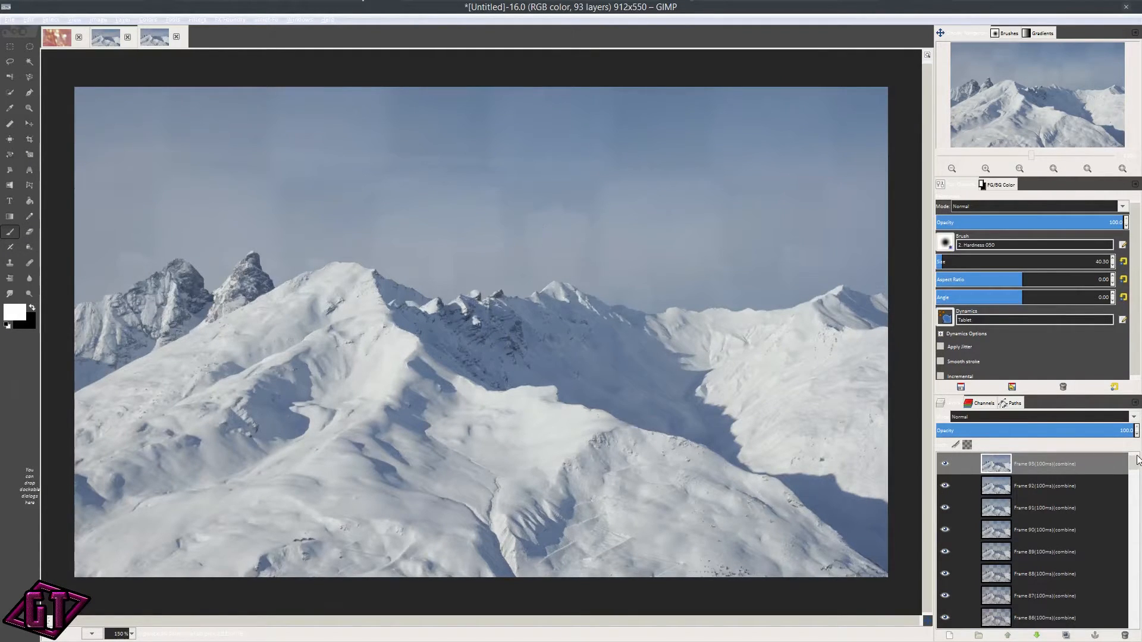
{"action": "left_click_drag", "start_coordinate": [1134, 470], "coordinate": [1135, 505]}
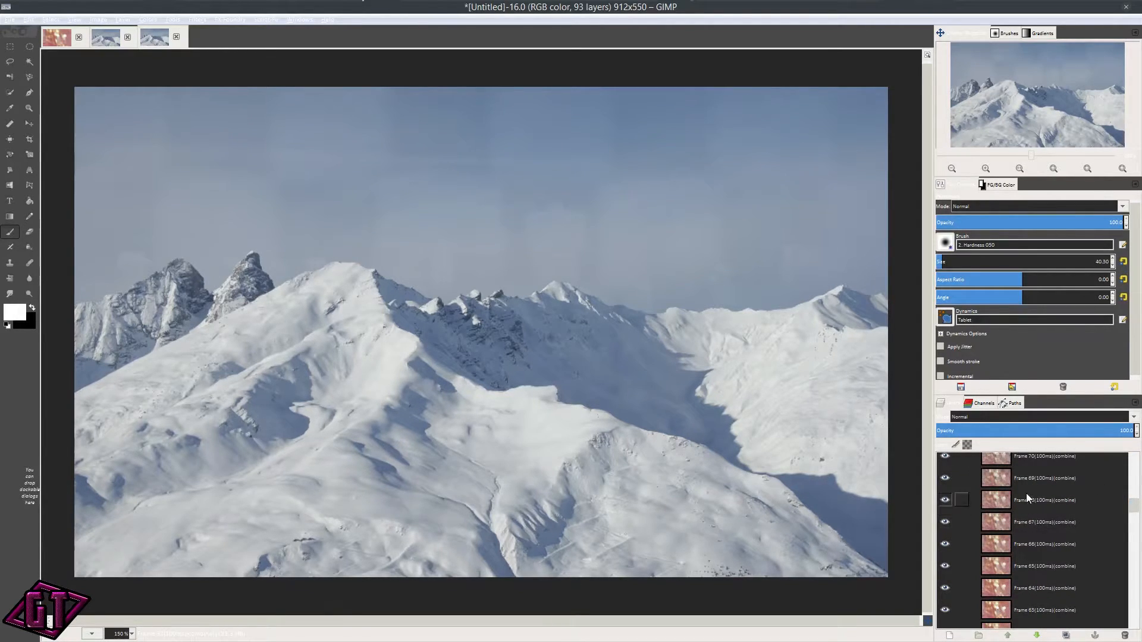
{"action": "scroll", "coordinate": [1034, 527], "scroll_direction": "down", "scroll_amount": 2}
{"action": "scroll", "coordinate": [1039, 582], "scroll_direction": "down", "scroll_amount": 9}
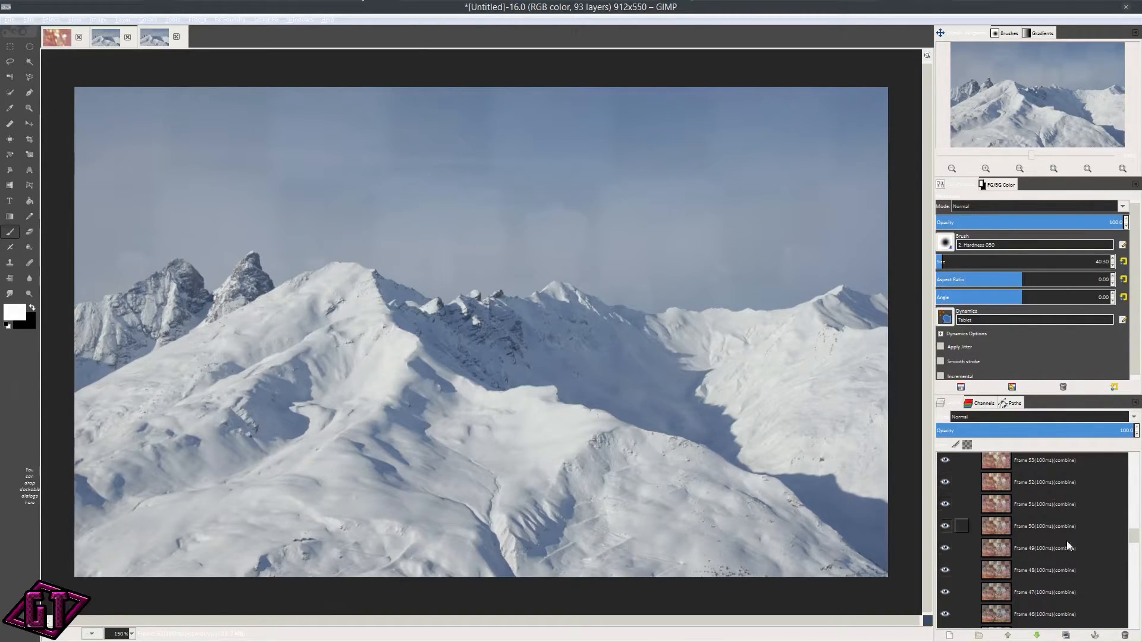
{"action": "scroll", "coordinate": [1028, 570], "scroll_direction": "down", "scroll_amount": 3}
{"action": "scroll", "coordinate": [1058, 568], "scroll_direction": "down", "scroll_amount": 3}
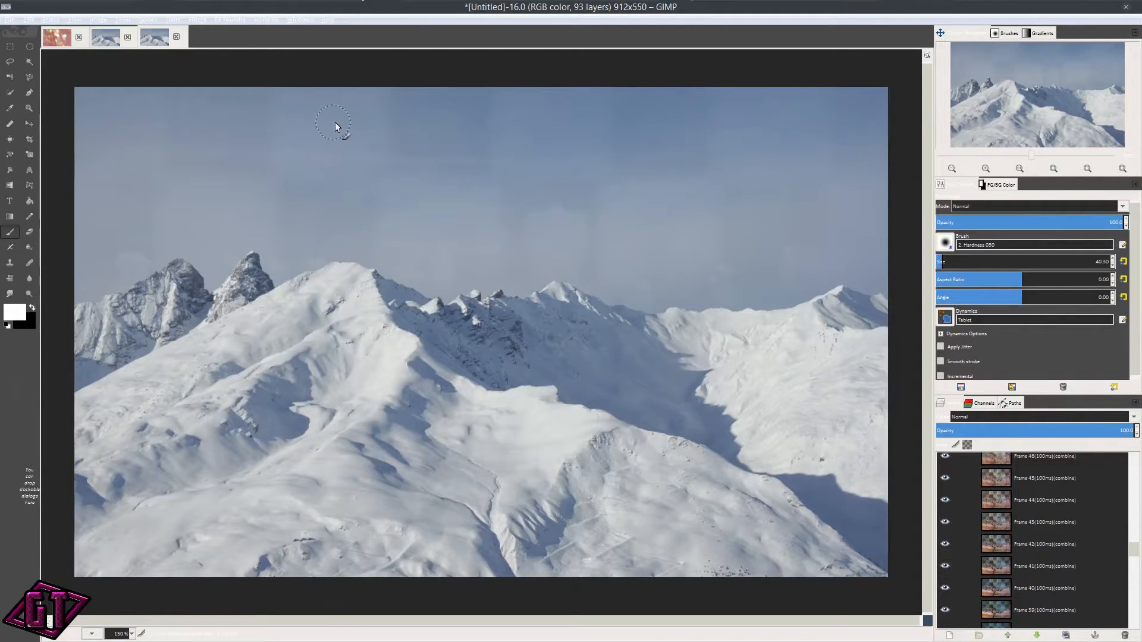
{"action": "scroll", "coordinate": [1059, 568], "scroll_direction": "down", "scroll_amount": 3}
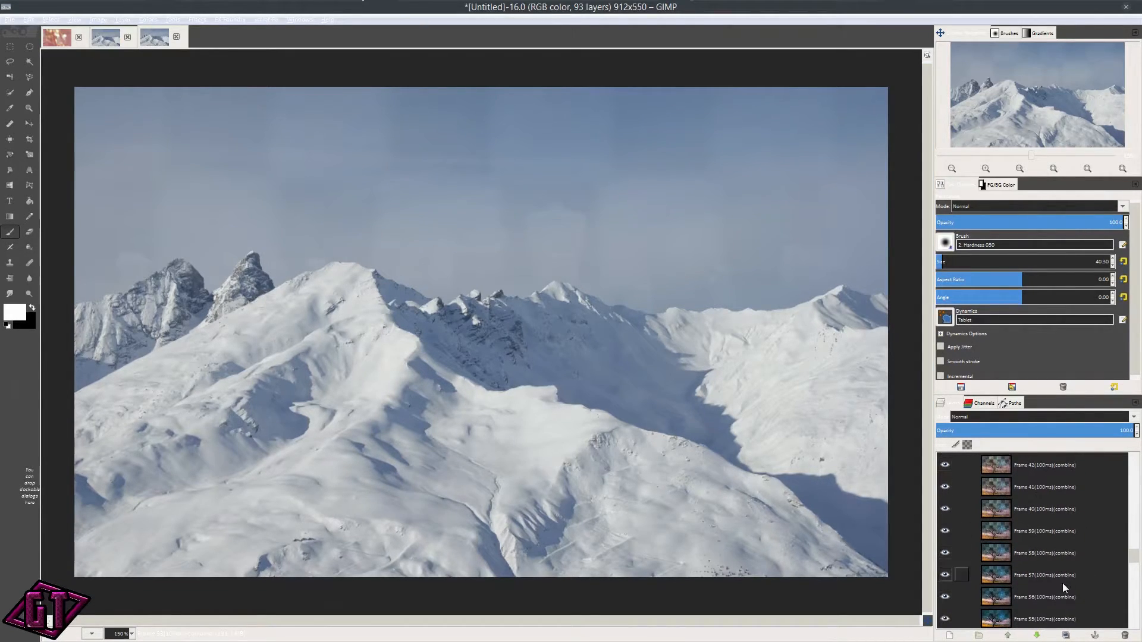
{"action": "scroll", "coordinate": [1082, 508], "scroll_direction": "down", "scroll_amount": 10}
{"action": "scroll", "coordinate": [1071, 541], "scroll_direction": "down", "scroll_amount": 15}
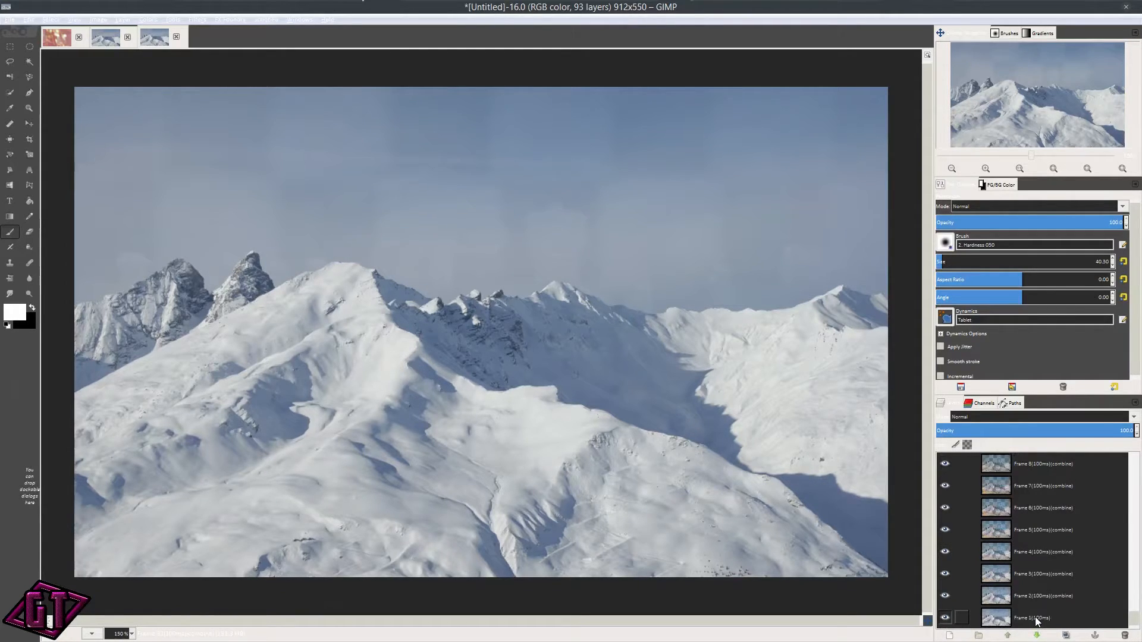
{"action": "double_click", "coordinate": [1035, 619]}
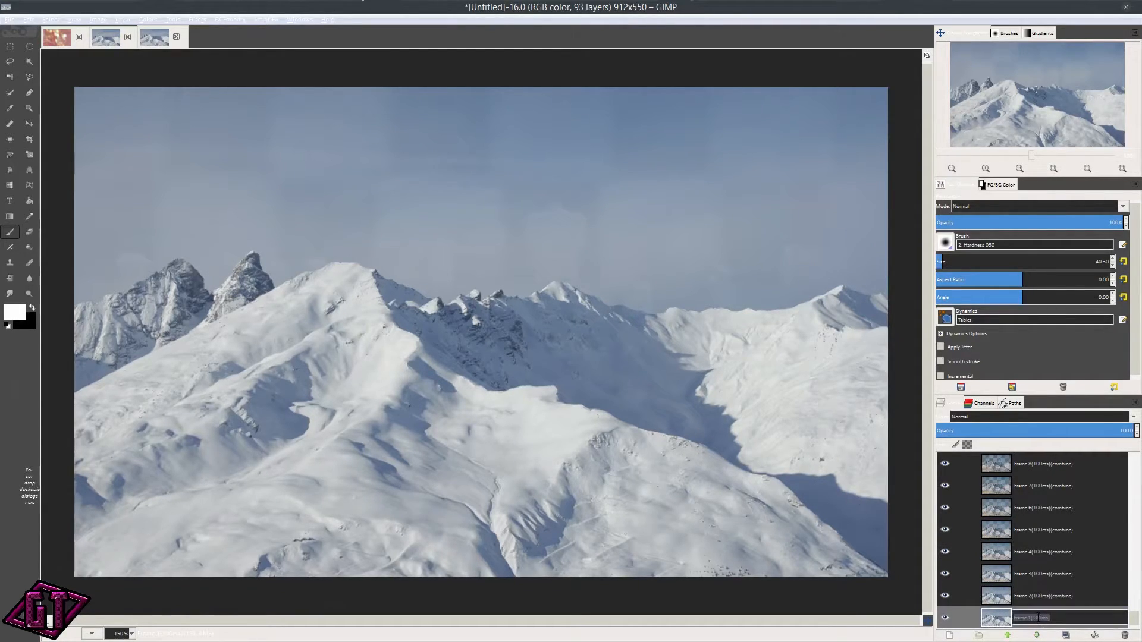
{"action": "left_click", "coordinate": [1035, 618]}
{"action": "key", "text": "Return"}
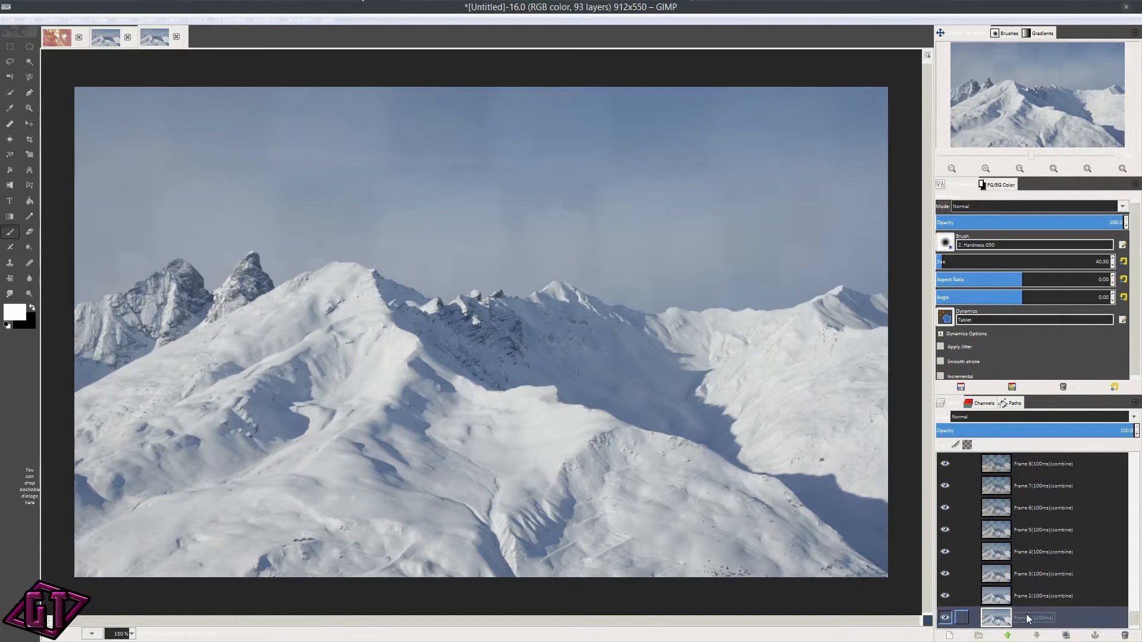
Step: Change the delay in the Frame 30 layer name to 1200ms, keeping its combine tag
{"action": "scroll", "coordinate": [1034, 534], "scroll_direction": "up", "scroll_amount": 10}
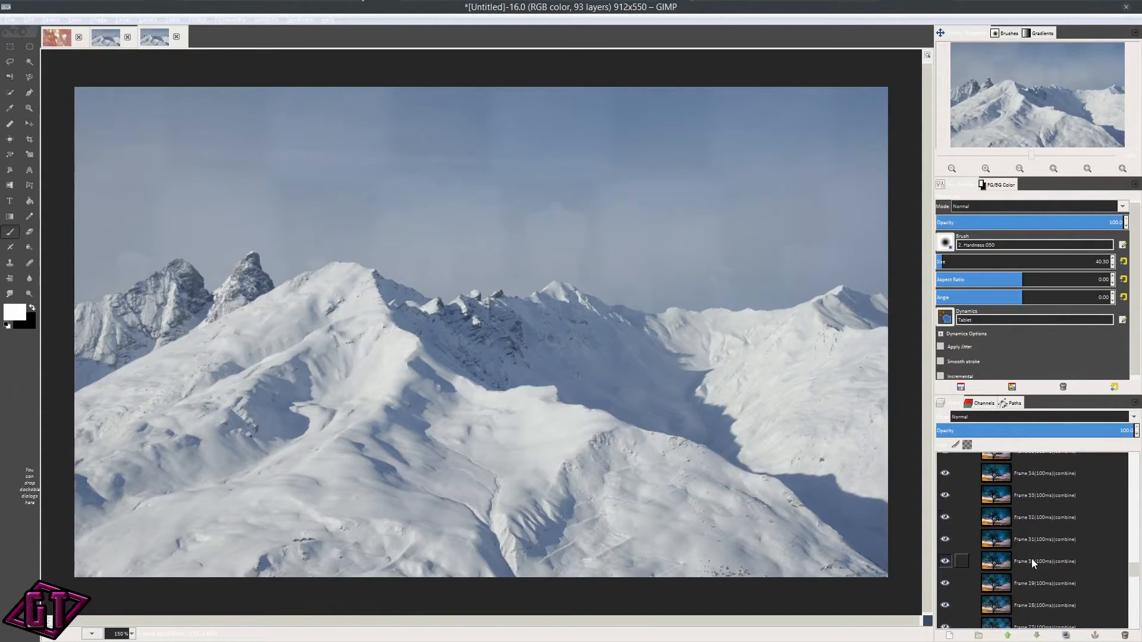
{"action": "left_click", "coordinate": [994, 565]}
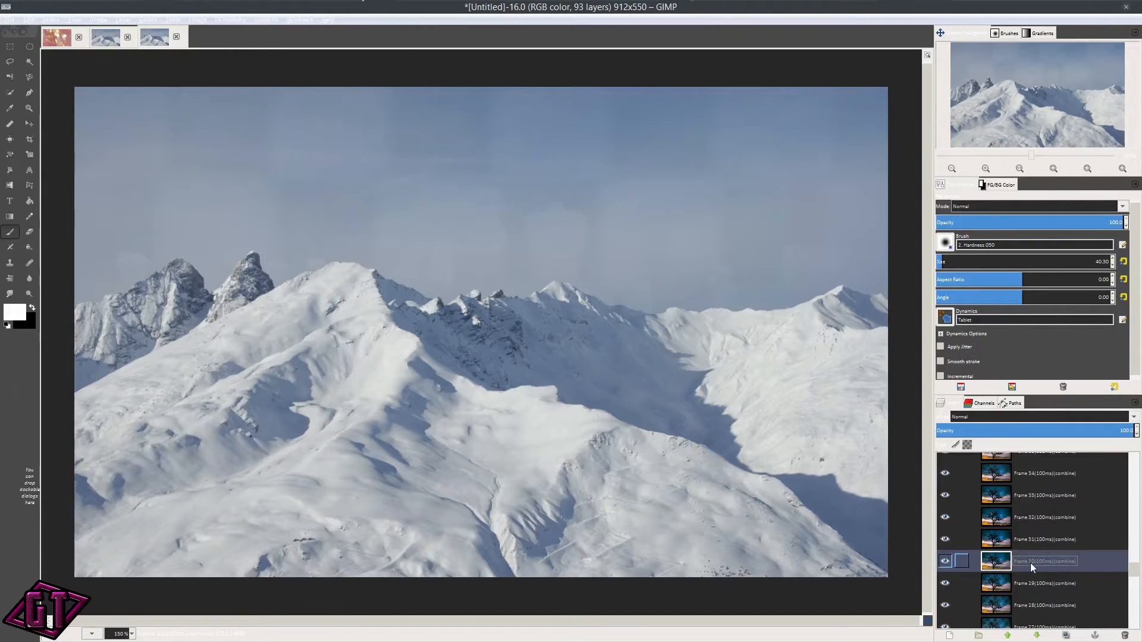
{"action": "double_click", "coordinate": [1047, 562]}
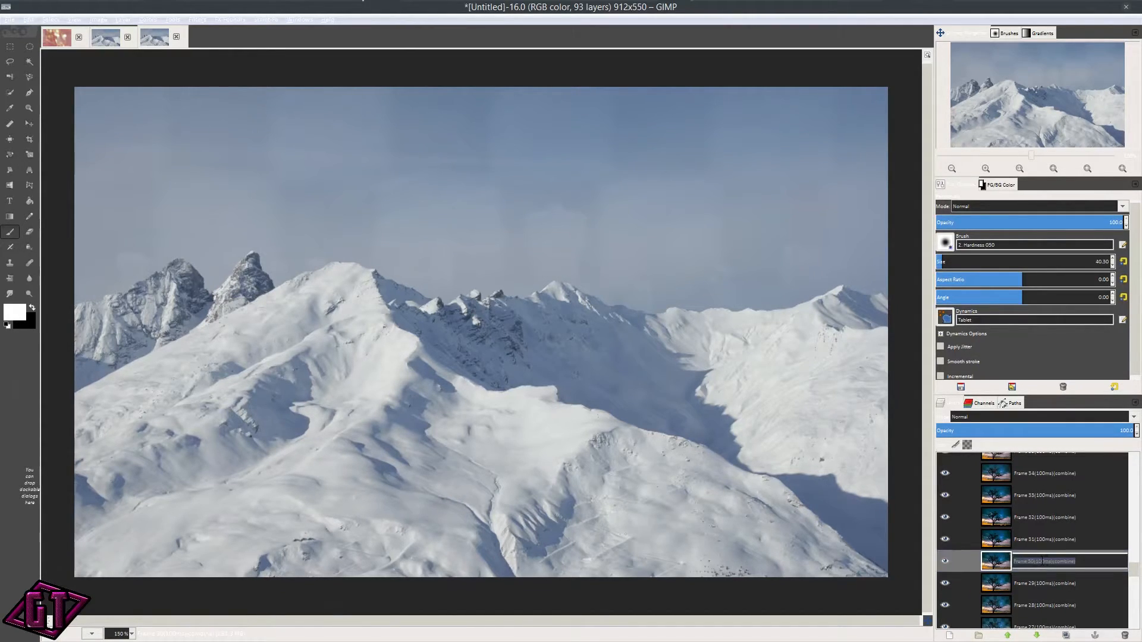
{"action": "left_click", "coordinate": [1038, 561]}
{"action": "type", "text": "2"}
{"action": "key", "text": "Return"}
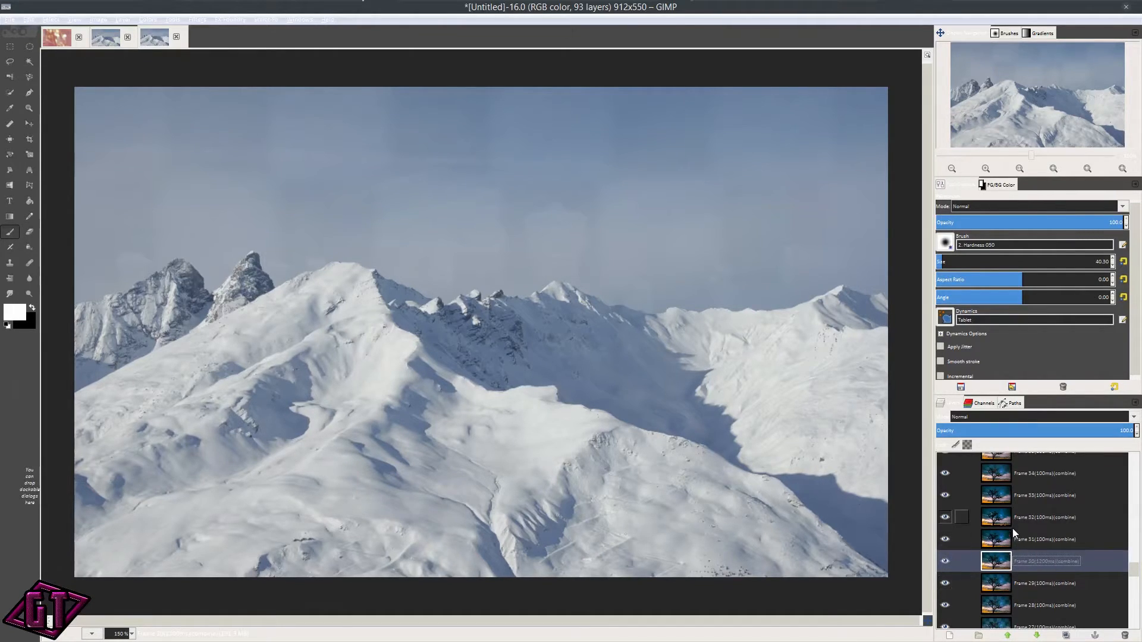
Step: Change the delay in the Frame 60 layer name to 1200ms, keeping its combine tag
{"action": "scroll", "coordinate": [1039, 512], "scroll_direction": "up", "scroll_amount": 5}
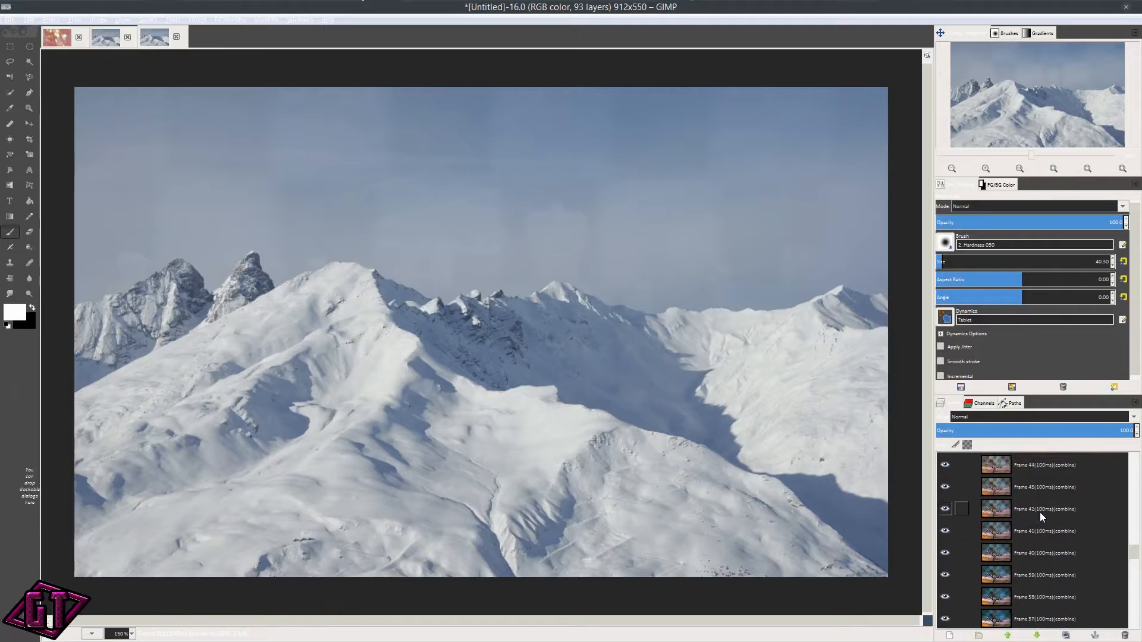
{"action": "scroll", "coordinate": [1040, 512], "scroll_direction": "up", "scroll_amount": 4}
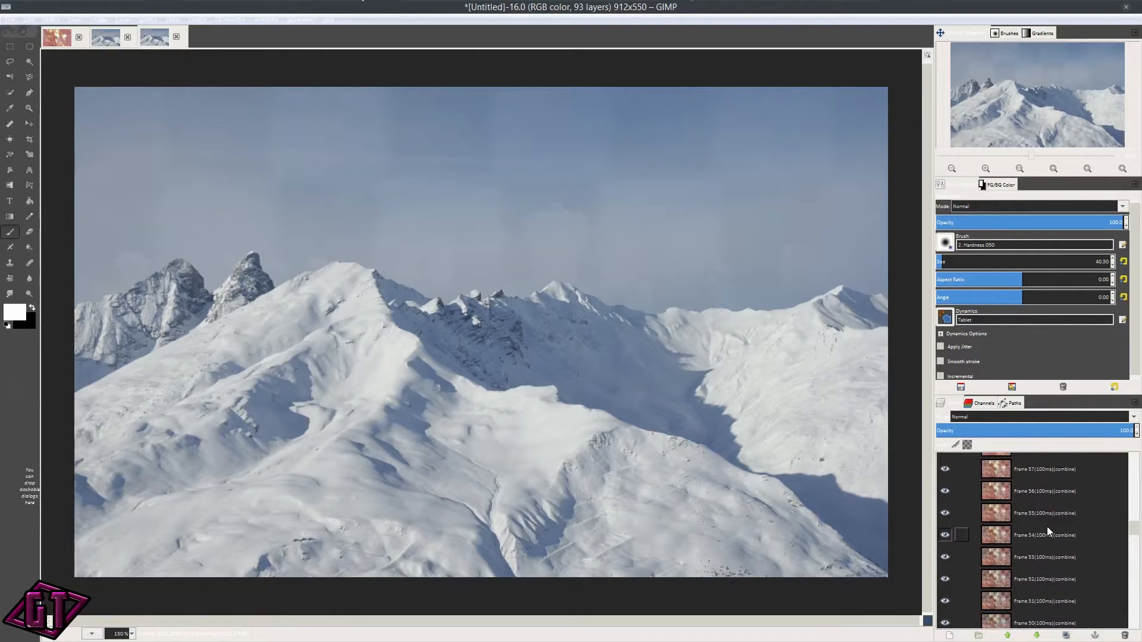
{"action": "scroll", "coordinate": [1035, 519], "scroll_direction": "up", "scroll_amount": 1}
{"action": "scroll", "coordinate": [1035, 520], "scroll_direction": "up", "scroll_amount": 1}
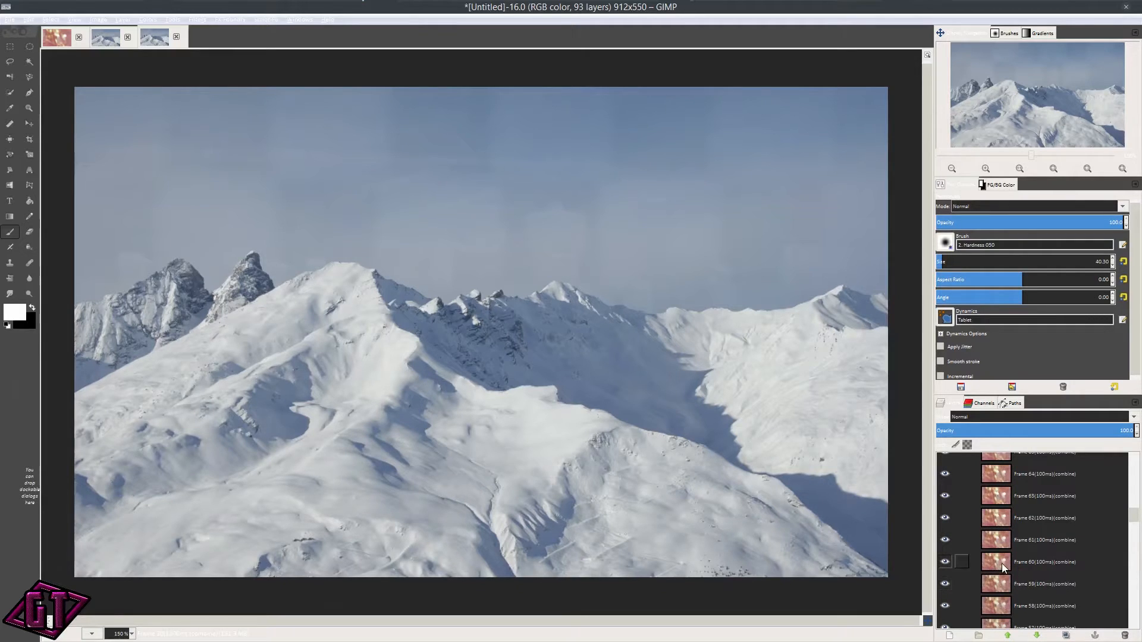
{"action": "left_click", "coordinate": [1062, 566]}
{"action": "double_click", "coordinate": [1042, 563]}
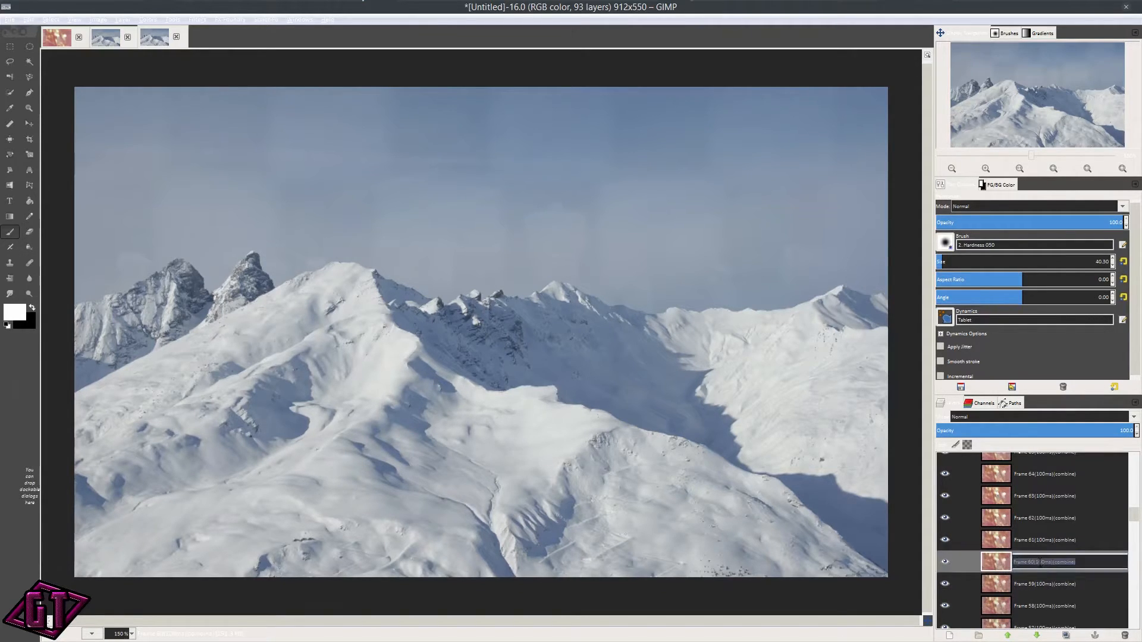
{"action": "left_click", "coordinate": [1039, 561]}
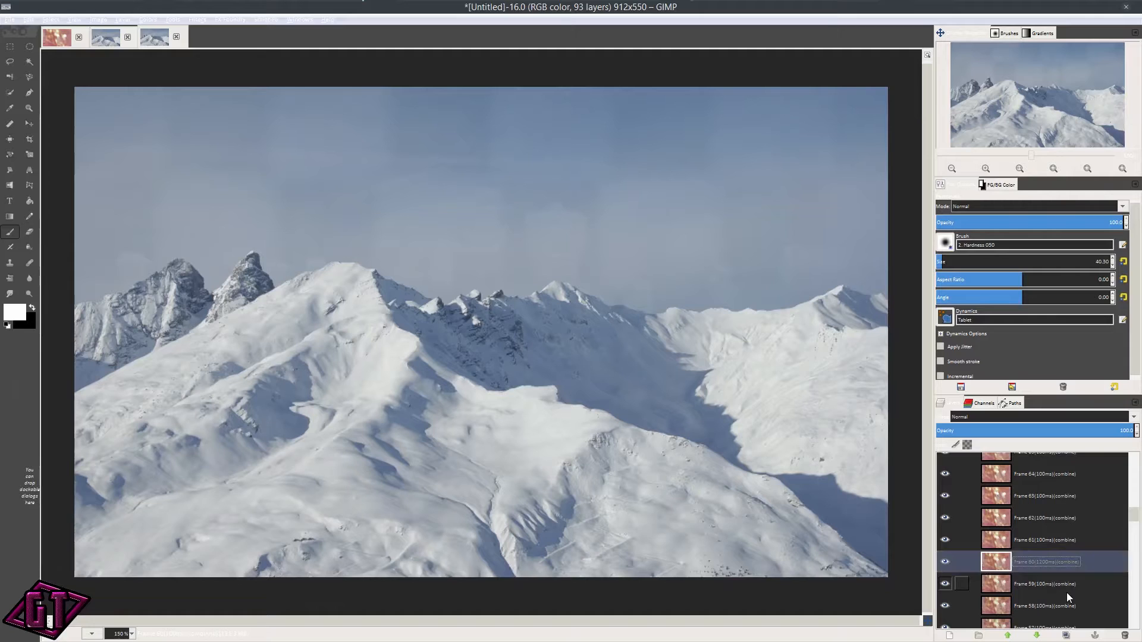
Step: Change the delay in the topmost layer's name, Frame 93, to 1200ms, keeping its combine tag
{"action": "scroll", "coordinate": [1040, 483], "scroll_direction": "up", "scroll_amount": 4}
{"action": "scroll", "coordinate": [1048, 493], "scroll_direction": "up", "scroll_amount": 15}
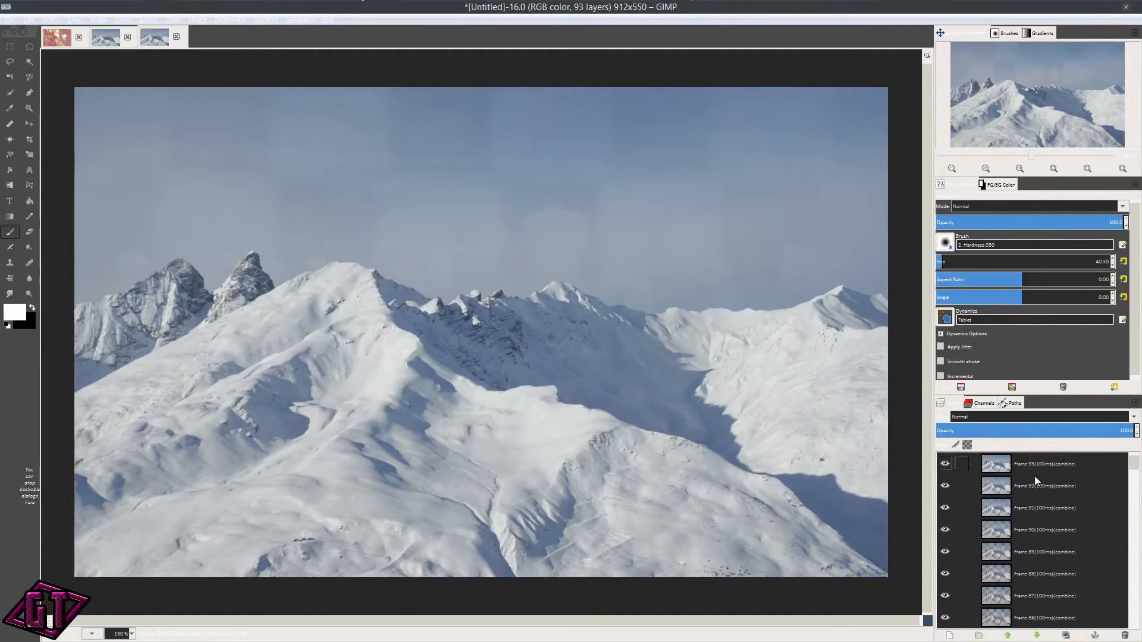
{"action": "scroll", "coordinate": [1056, 537], "scroll_direction": "down", "scroll_amount": 2}
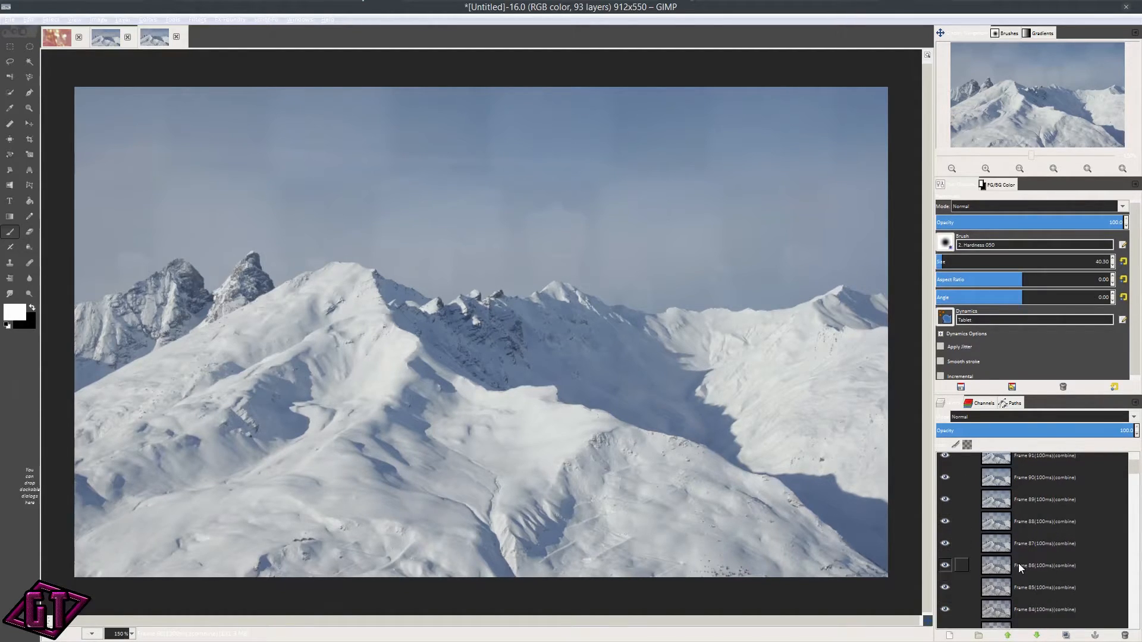
{"action": "scroll", "coordinate": [1033, 602], "scroll_direction": "down", "scroll_amount": 7}
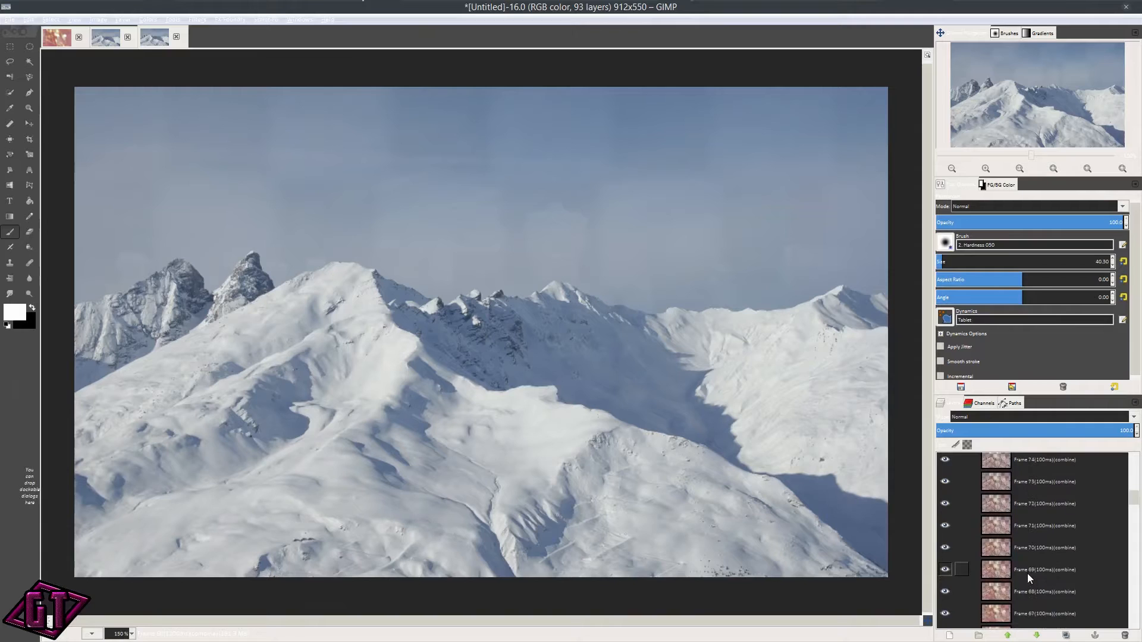
{"action": "key", "text": "Home"}
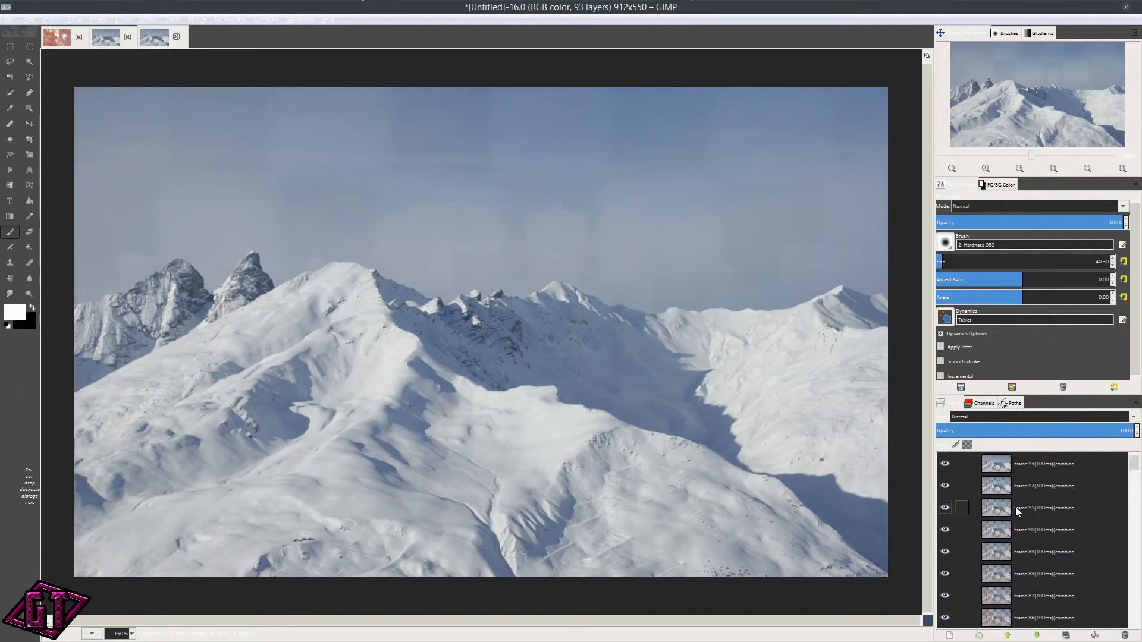
{"action": "double_click", "coordinate": [1040, 465]}
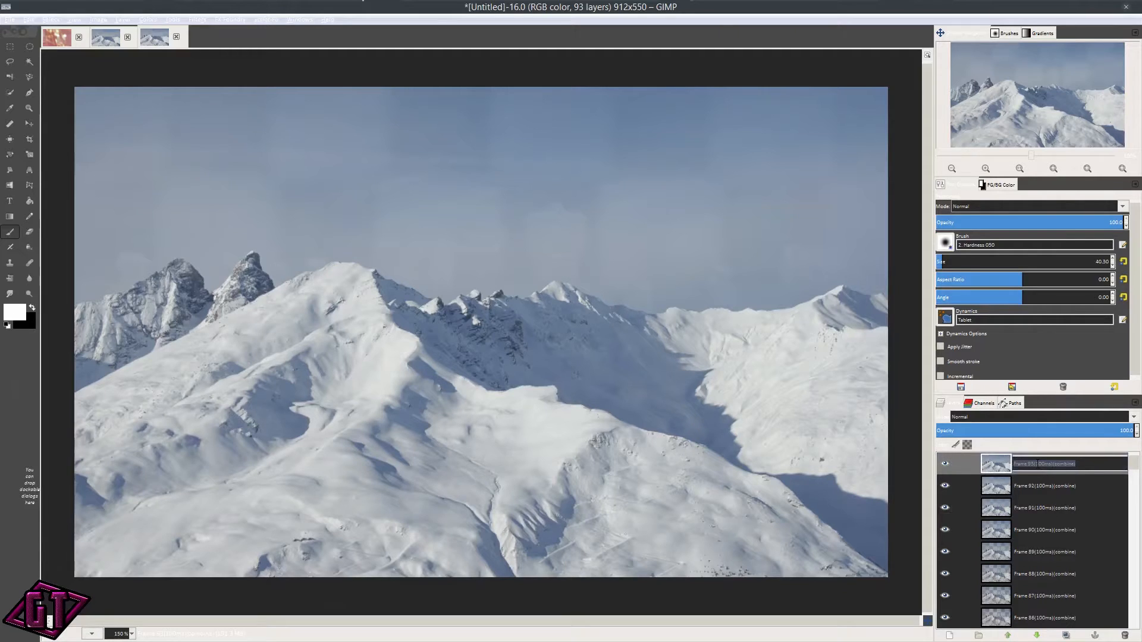
{"action": "key", "text": "Return"}
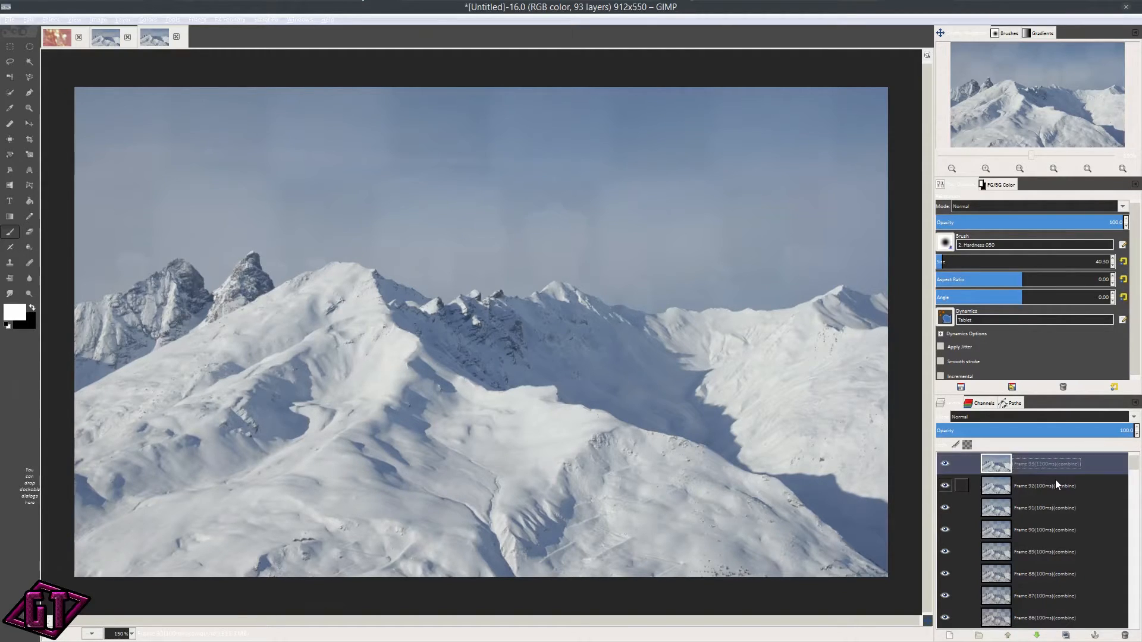
Step: Play the retimed animation in Animation Playback and close the preview
{"action": "left_click", "coordinate": [199, 18]}
{"action": "mouse_move", "coordinate": [266, 219]}
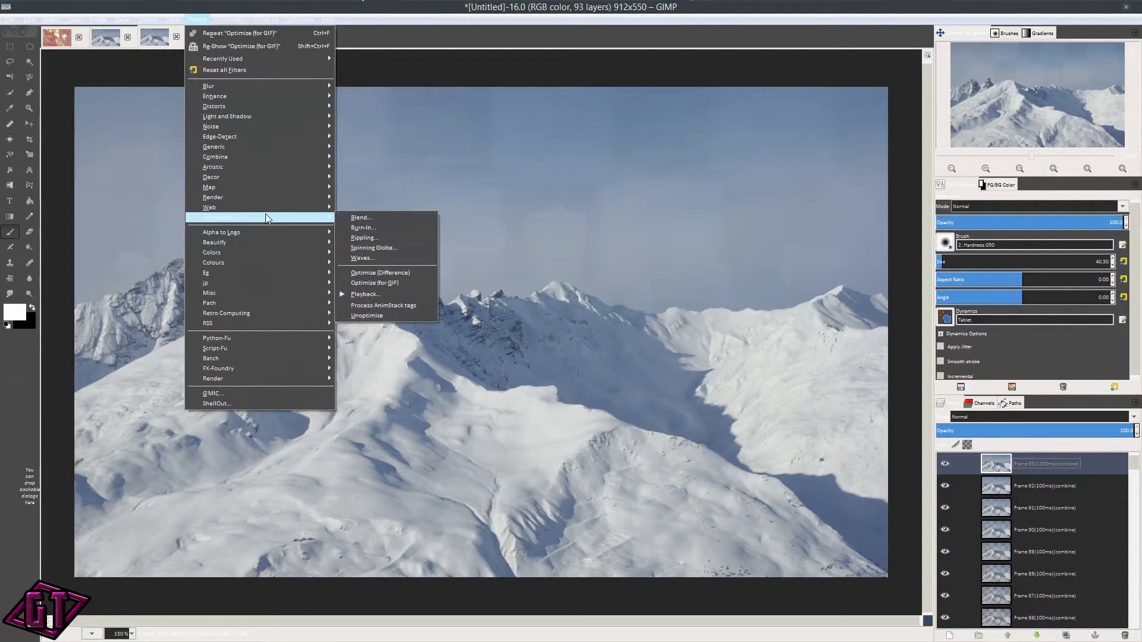
{"action": "left_click", "coordinate": [375, 295]}
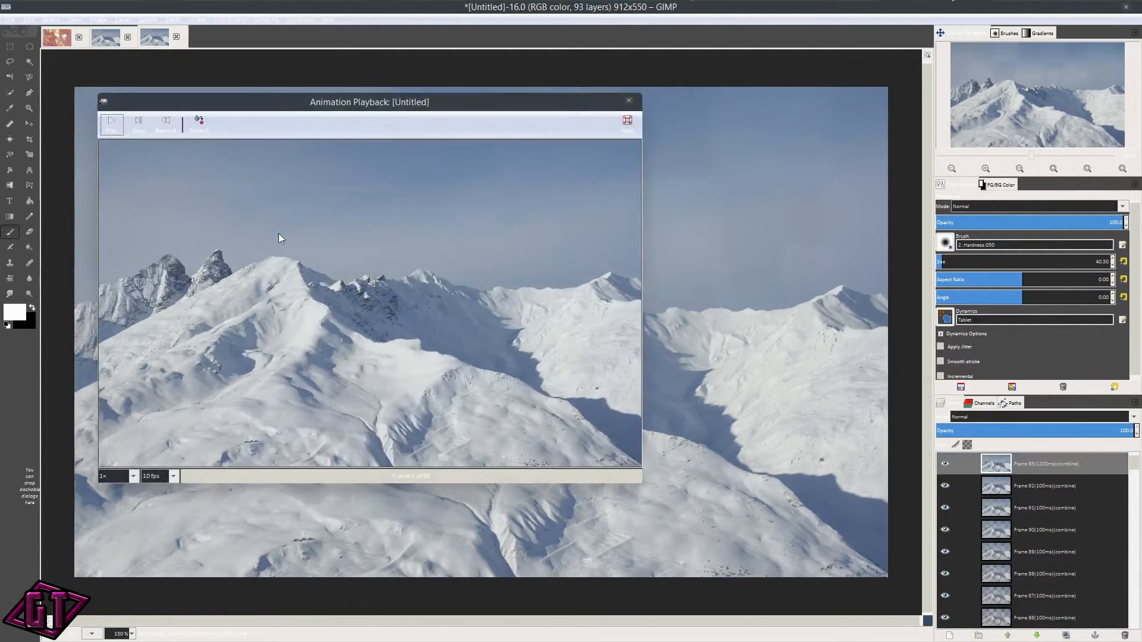
{"action": "left_click", "coordinate": [111, 126]}
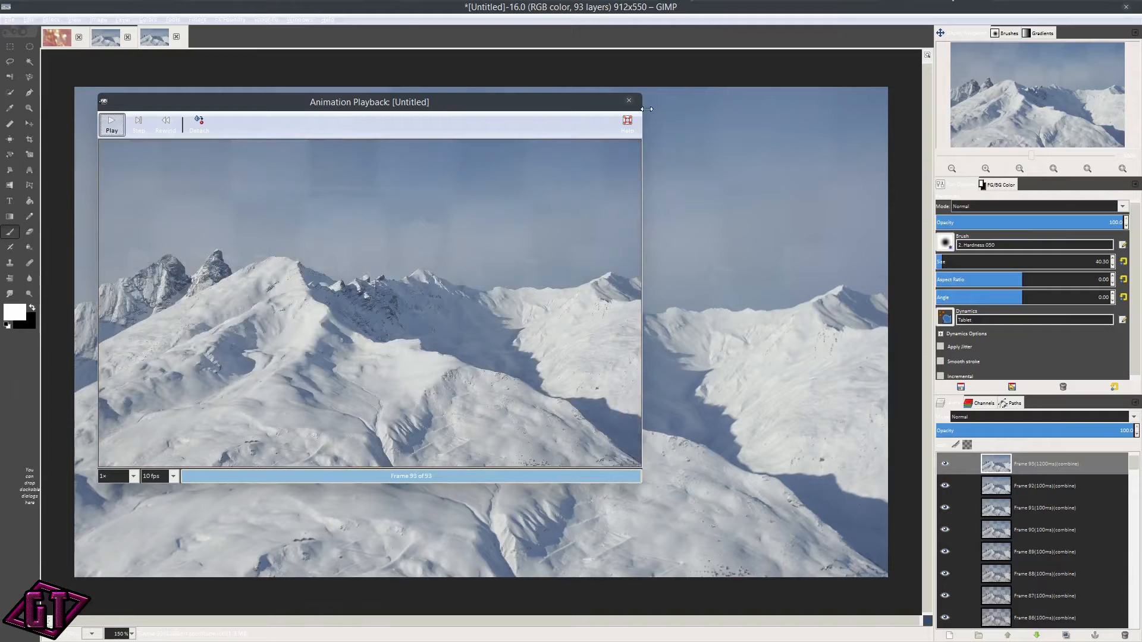
{"action": "left_click", "coordinate": [629, 101]}
Step: Look through the whole stack of frame layers, from Frame 93 down to Frame 1 and back, to check their delays
{"action": "scroll", "coordinate": [1079, 524], "scroll_direction": "down", "scroll_amount": 10}
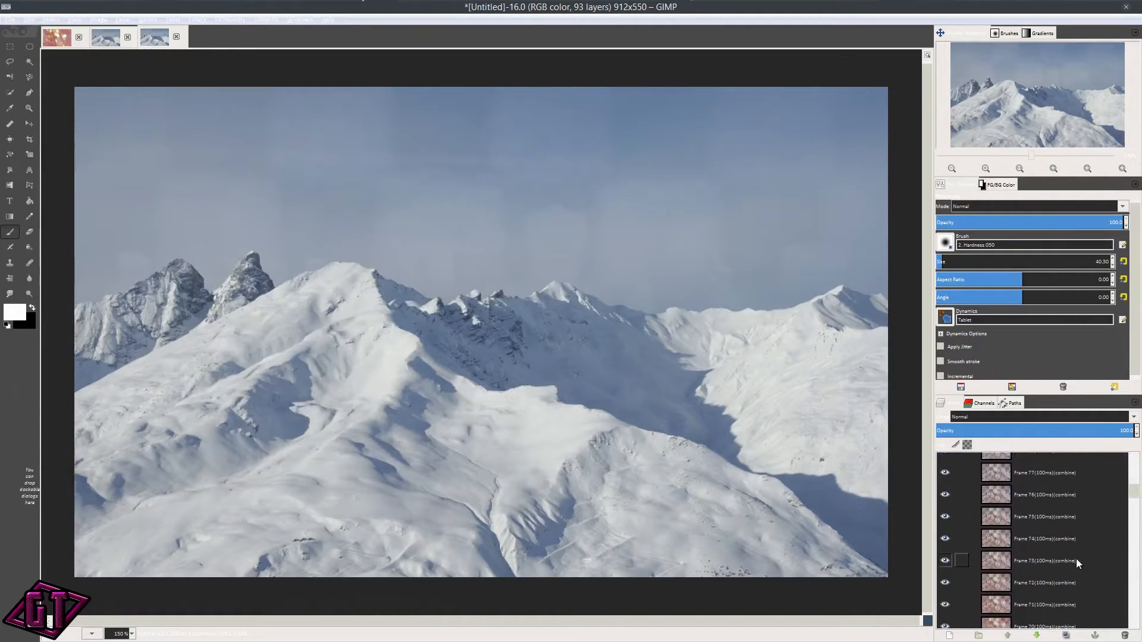
{"action": "scroll", "coordinate": [1076, 550], "scroll_direction": "down", "scroll_amount": 3}
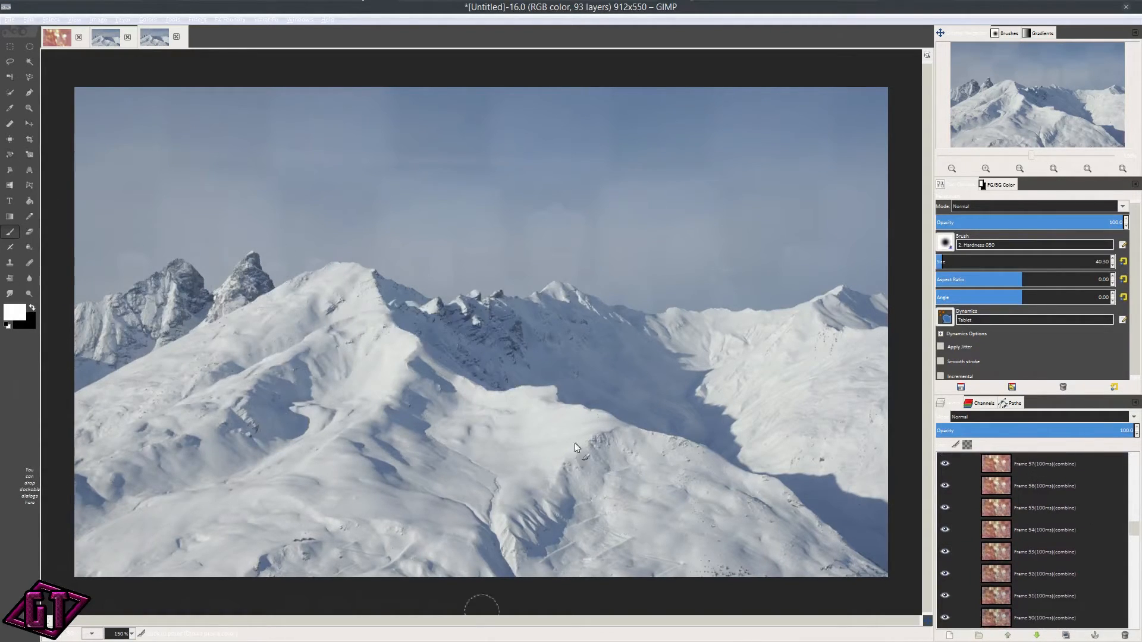
{"action": "scroll", "coordinate": [721, 499], "scroll_direction": "down", "scroll_amount": 4}
{"action": "scroll", "coordinate": [555, 372], "scroll_direction": "up", "scroll_amount": 5}
{"action": "scroll", "coordinate": [554, 373], "scroll_direction": "down", "scroll_amount": 1}
{"action": "scroll", "coordinate": [1103, 499], "scroll_direction": "down", "scroll_amount": 10}
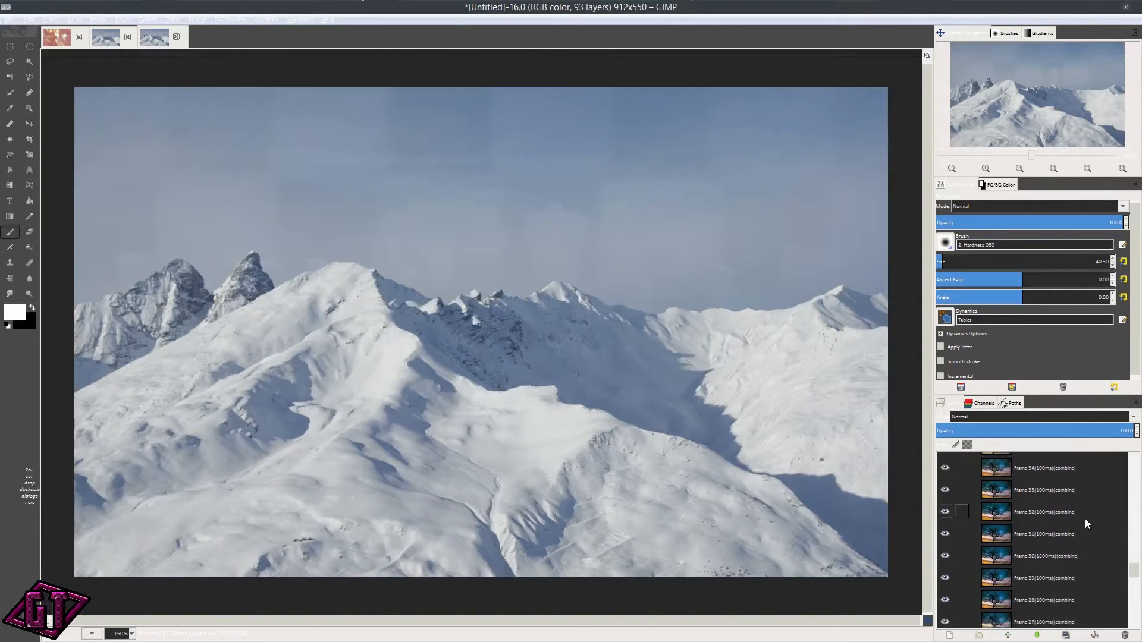
{"action": "scroll", "coordinate": [1094, 553], "scroll_direction": "down", "scroll_amount": 5}
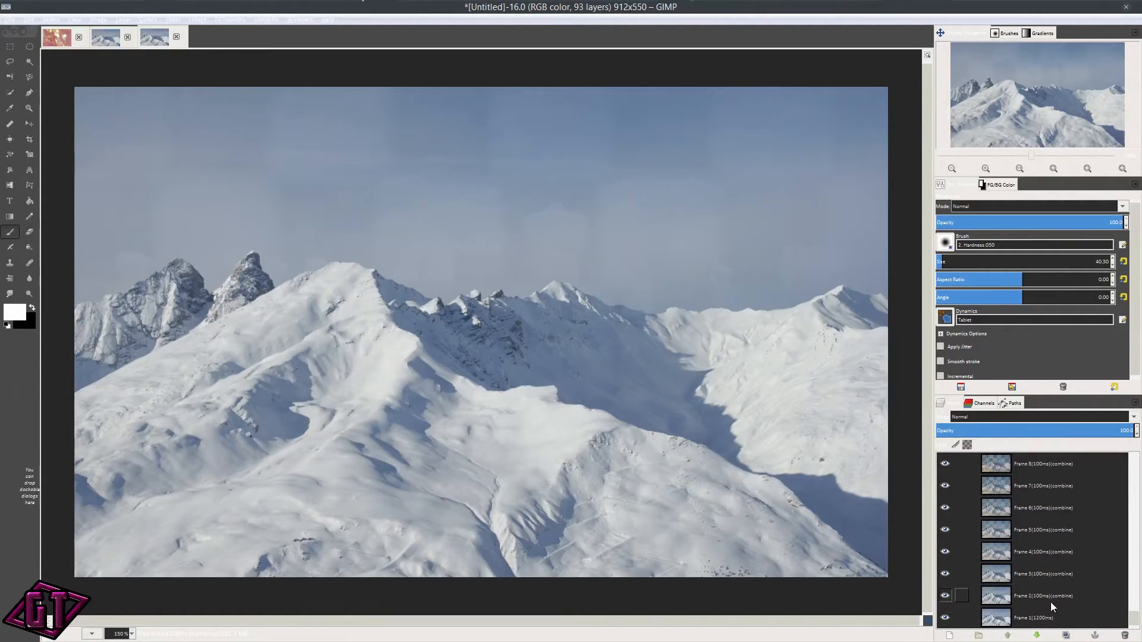
{"action": "scroll", "coordinate": [1050, 618], "scroll_direction": "up", "scroll_amount": 10}
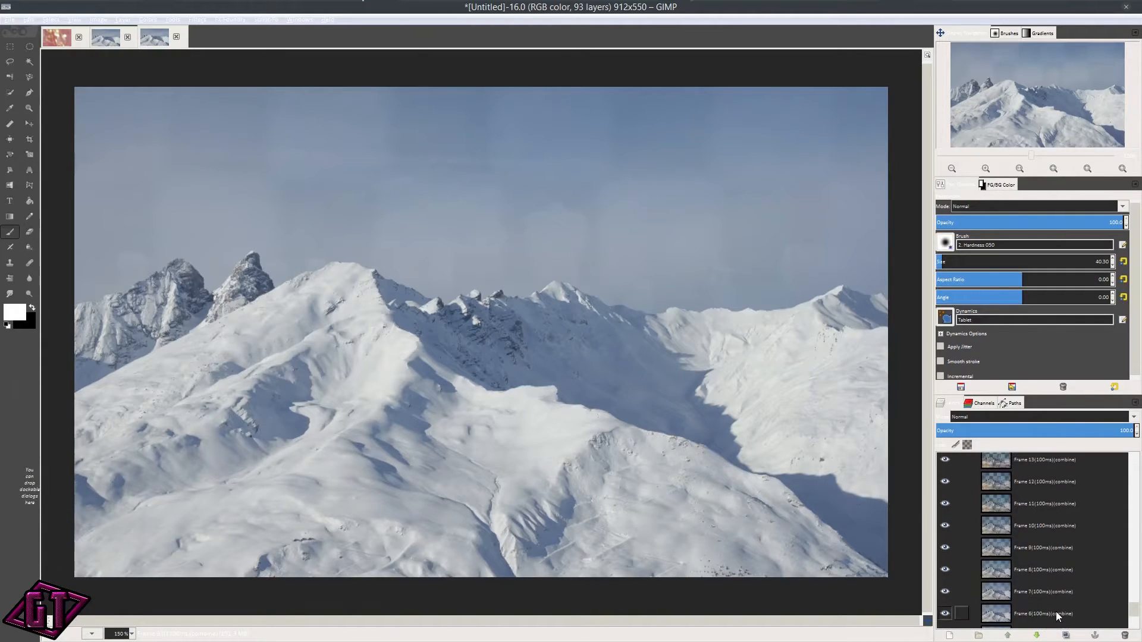
{"action": "scroll", "coordinate": [1035, 538], "scroll_direction": "up", "scroll_amount": 12}
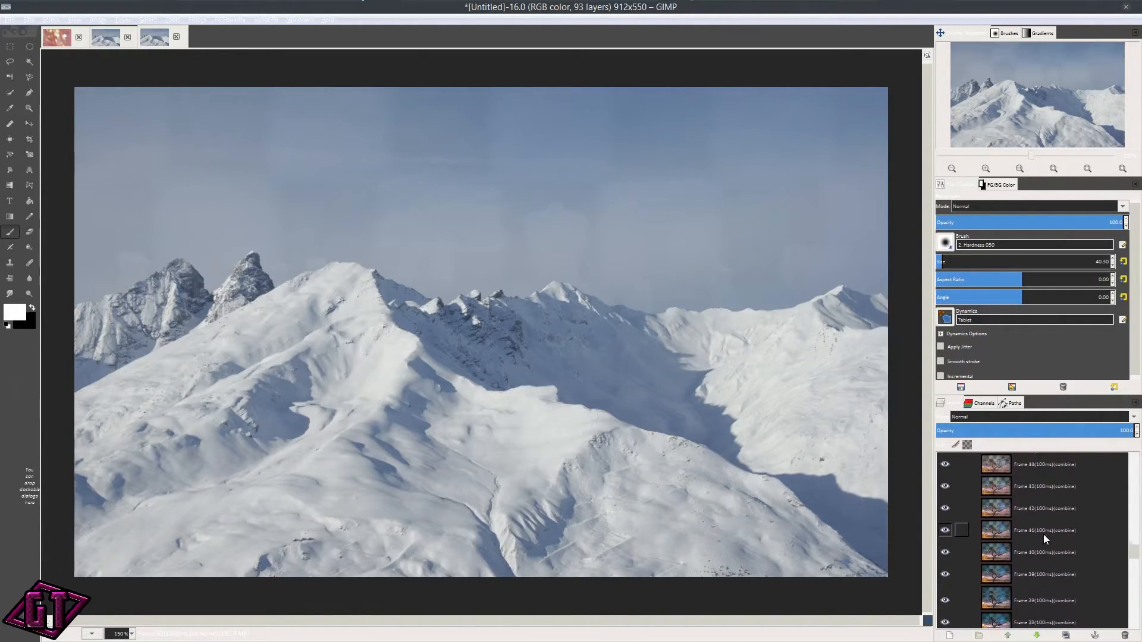
{"action": "scroll", "coordinate": [1043, 534], "scroll_direction": "up", "scroll_amount": 12}
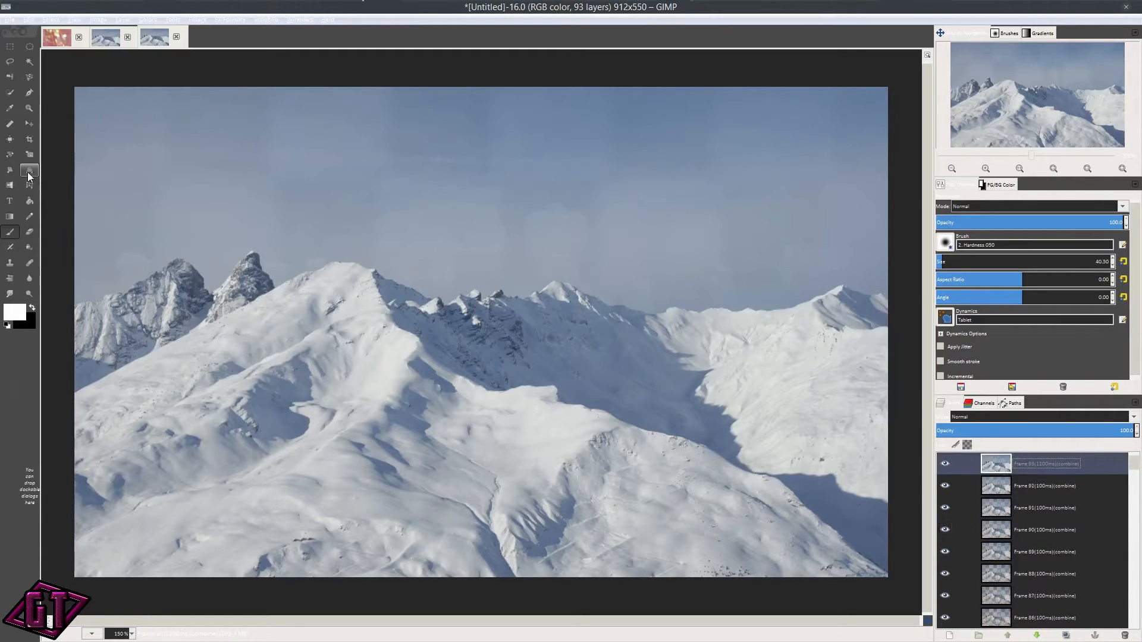
Step: Switch to the unoptimized 93-layer image, play it in Animation Playback and close the preview
{"action": "left_click", "coordinate": [100, 42]}
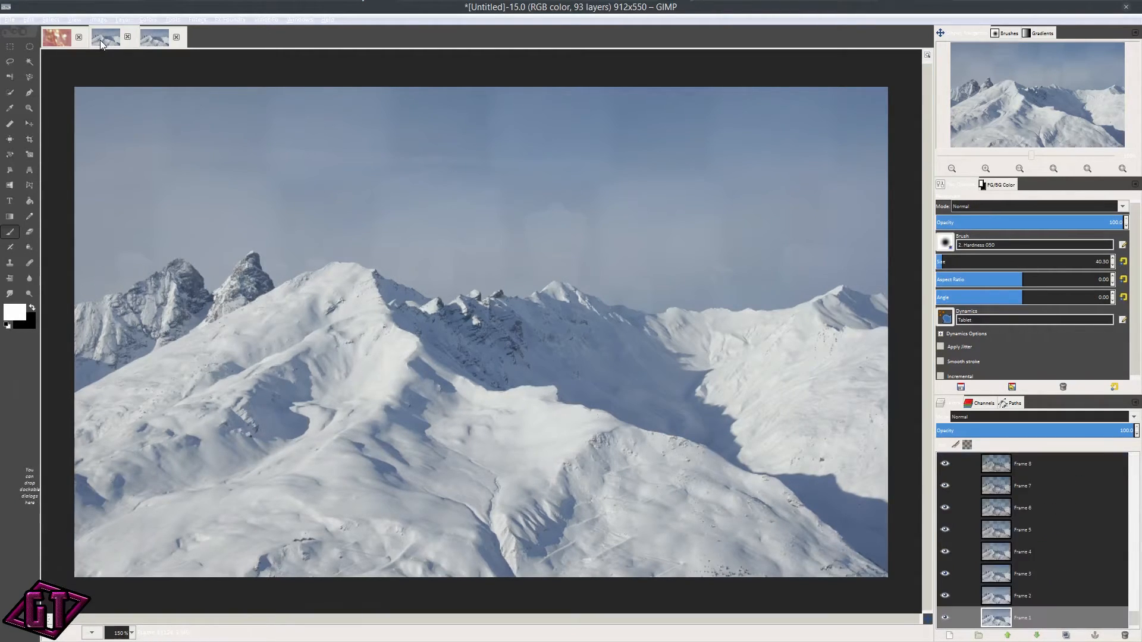
{"action": "left_click", "coordinate": [191, 17]}
{"action": "mouse_move", "coordinate": [260, 216]}
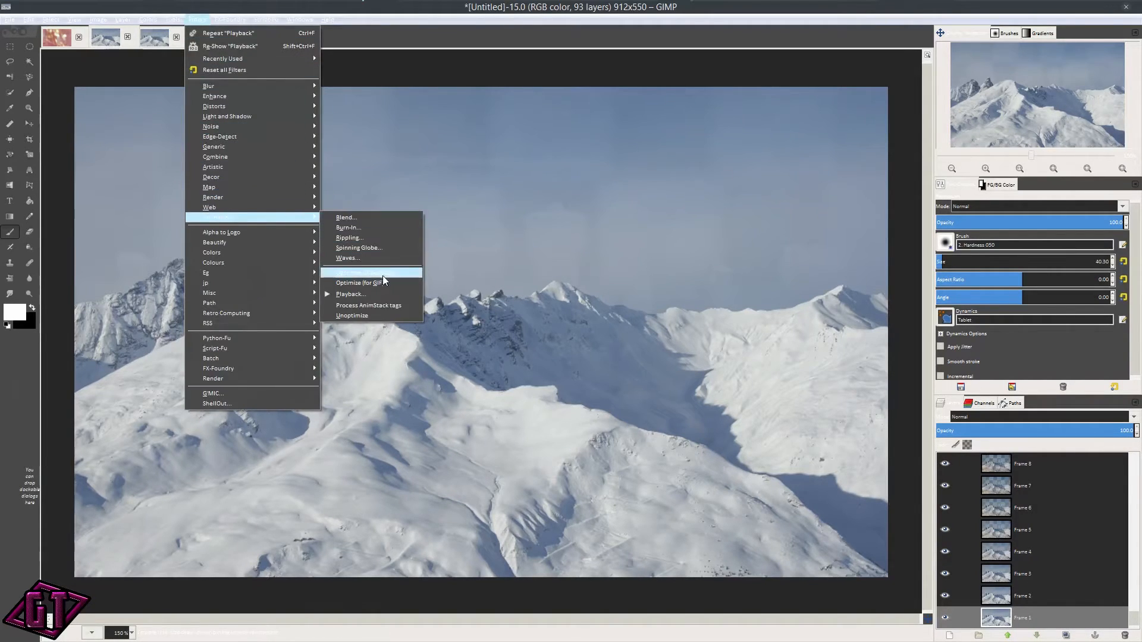
{"action": "left_click", "coordinate": [356, 293]}
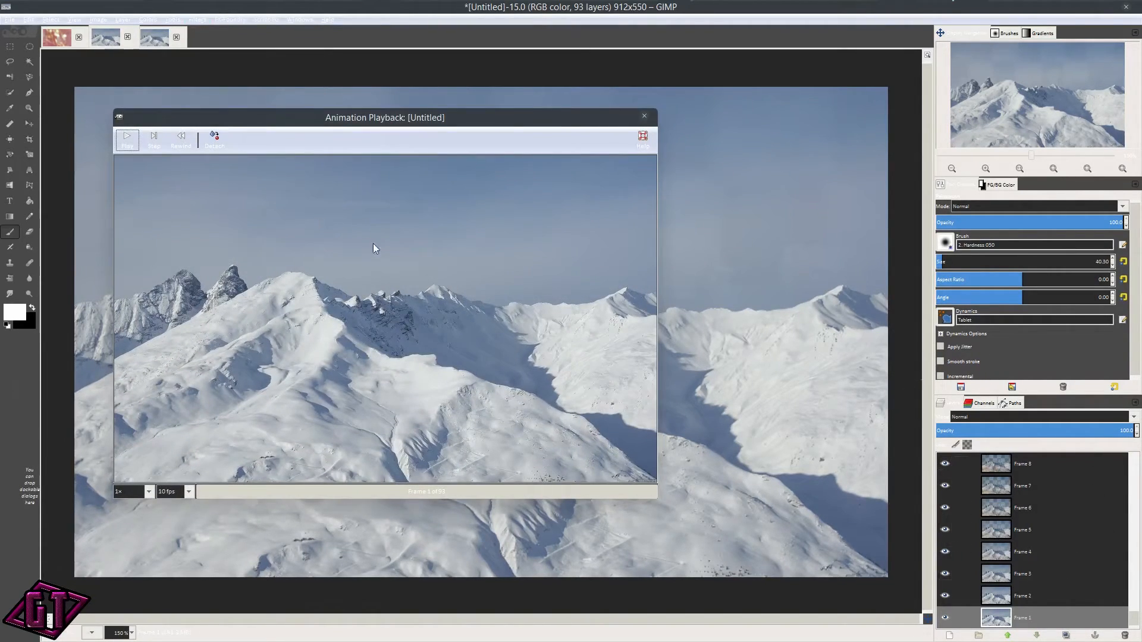
{"action": "left_click", "coordinate": [126, 141]}
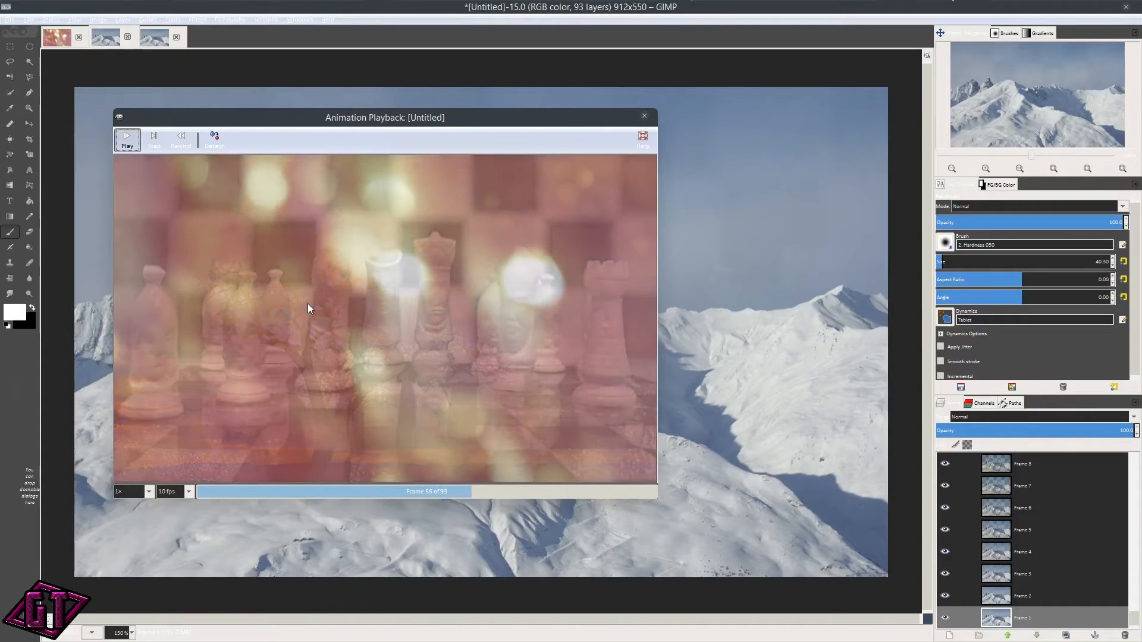
{"action": "left_click", "coordinate": [644, 115]}
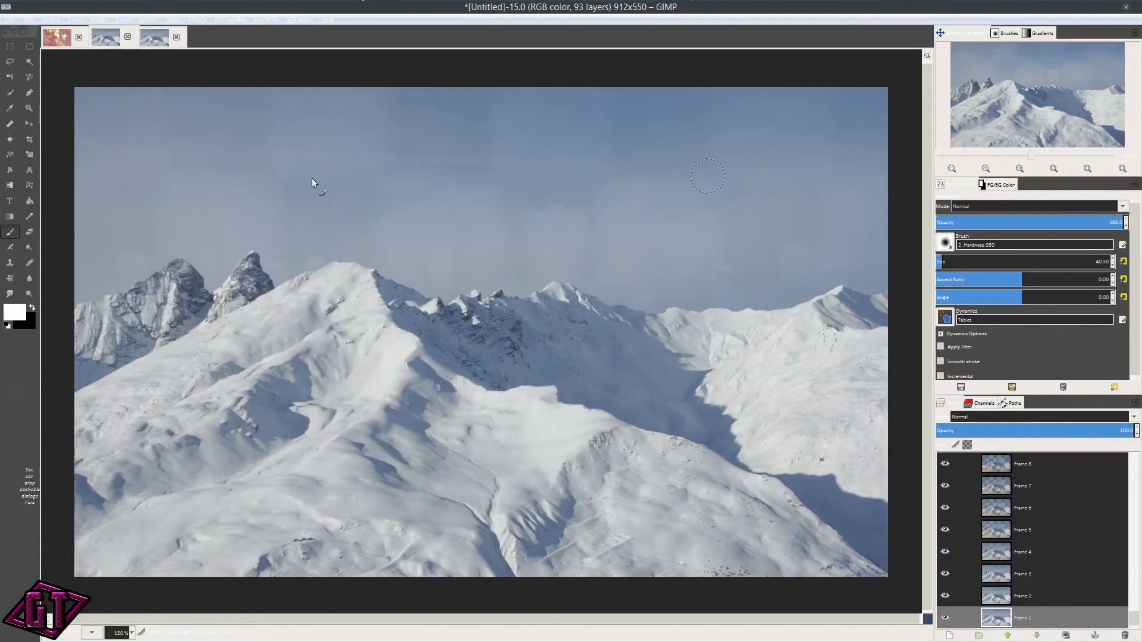
Step: Switch to the four-layer chess image and hide the Untitled-1.jpg, Tree.jpg and mountains.jpg layers
{"action": "key", "text": "1"}
{"action": "scroll", "coordinate": [514, 295], "scroll_direction": "up", "scroll_amount": 2}
{"action": "scroll", "coordinate": [514, 295], "scroll_direction": "down", "scroll_amount": 2}
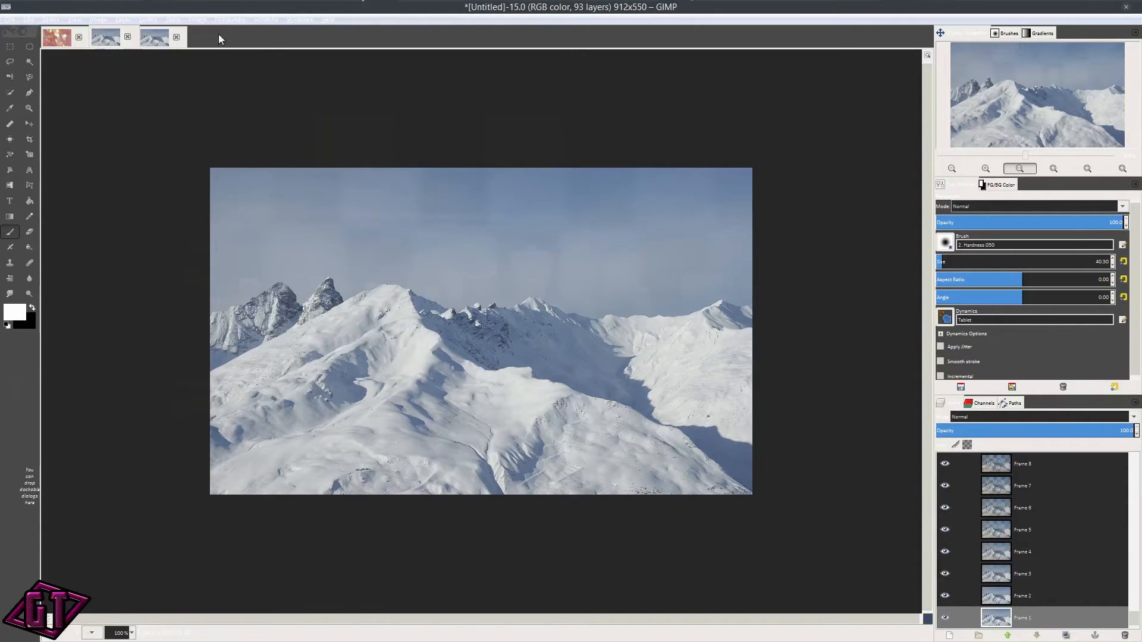
{"action": "left_click", "coordinate": [45, 40]}
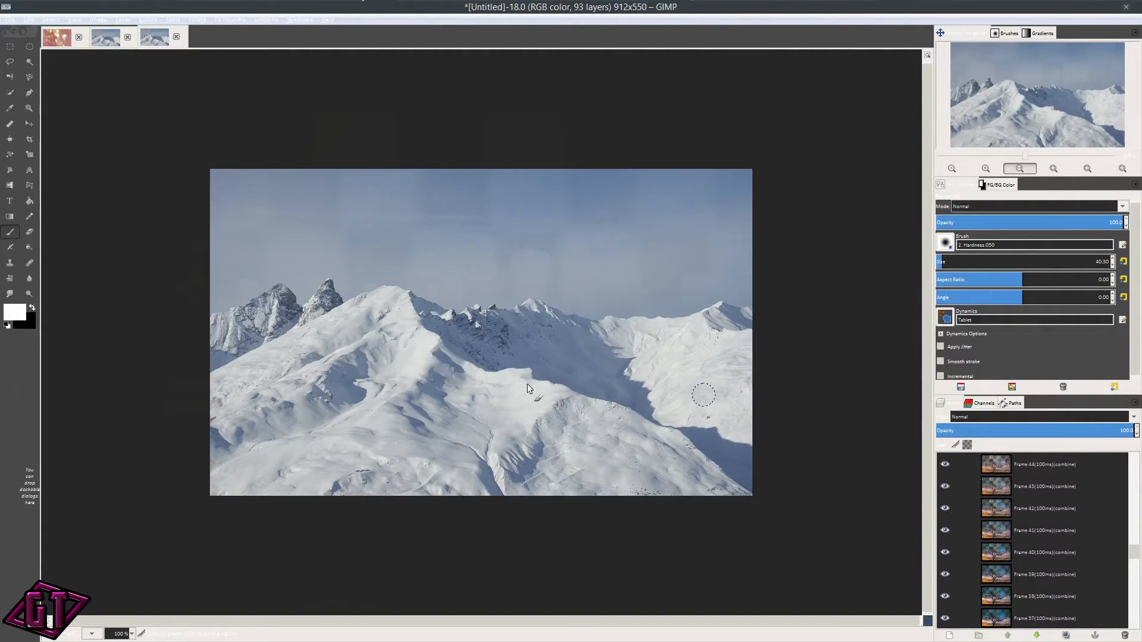
{"action": "left_click", "coordinate": [51, 42]}
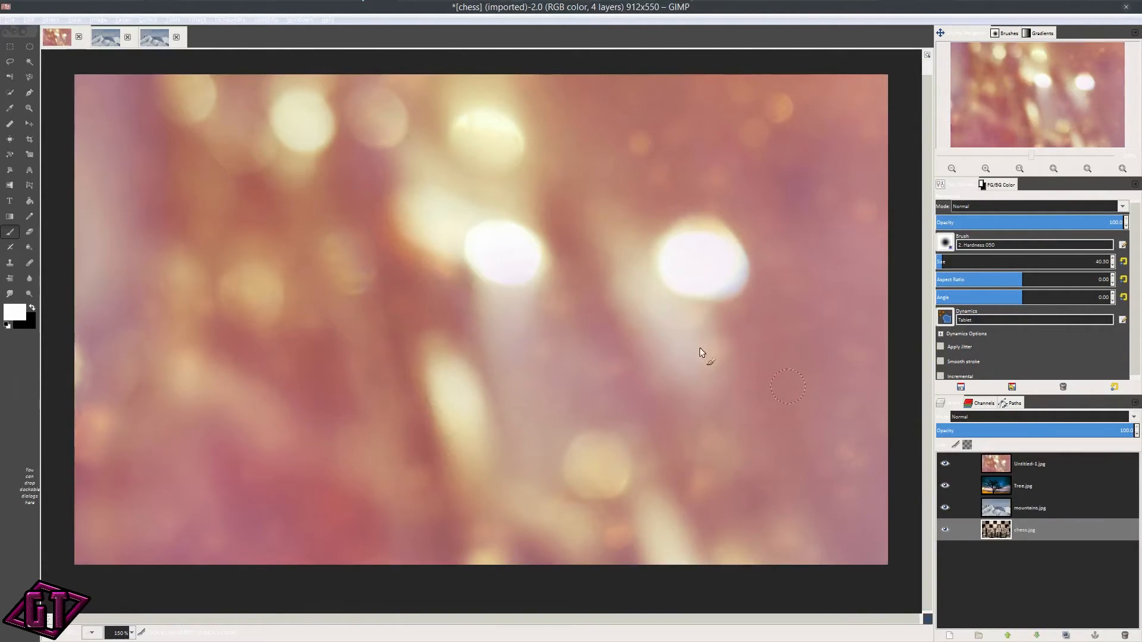
{"action": "left_click", "coordinate": [945, 464]}
{"action": "left_click", "coordinate": [945, 486]}
{"action": "left_click", "coordinate": [945, 508]}
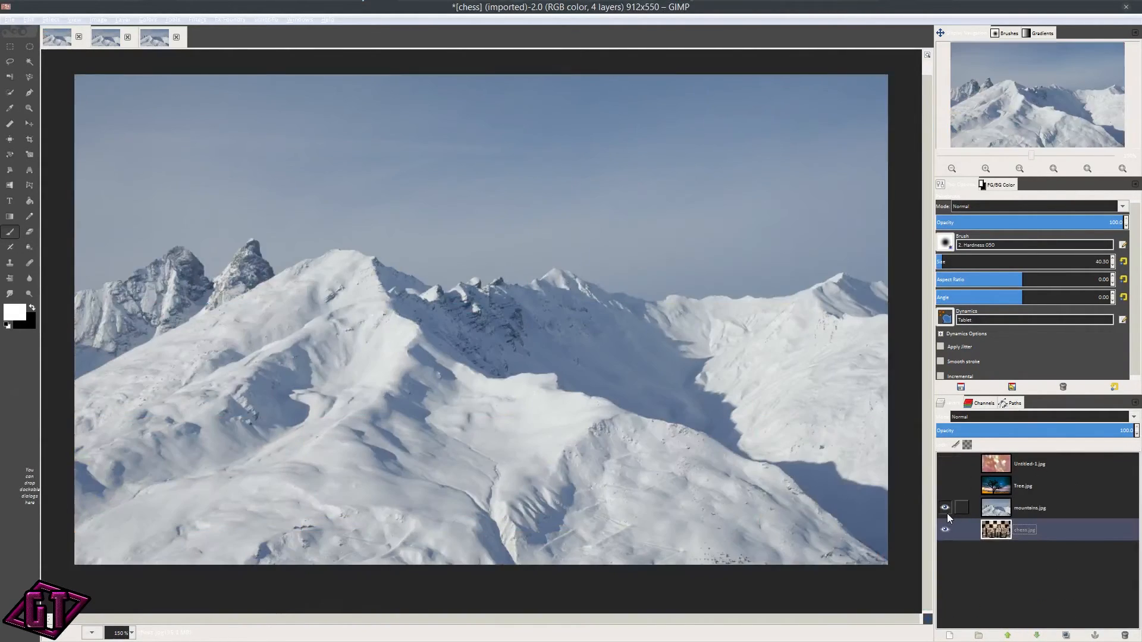
{"action": "key", "text": "1"}
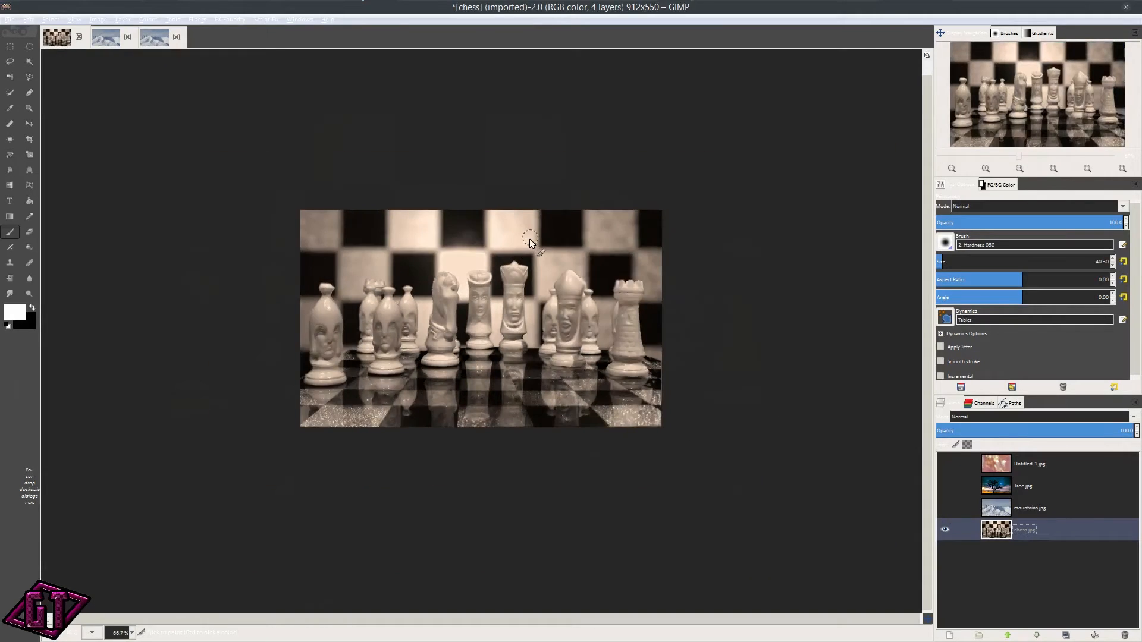
{"action": "key", "text": "plus"}
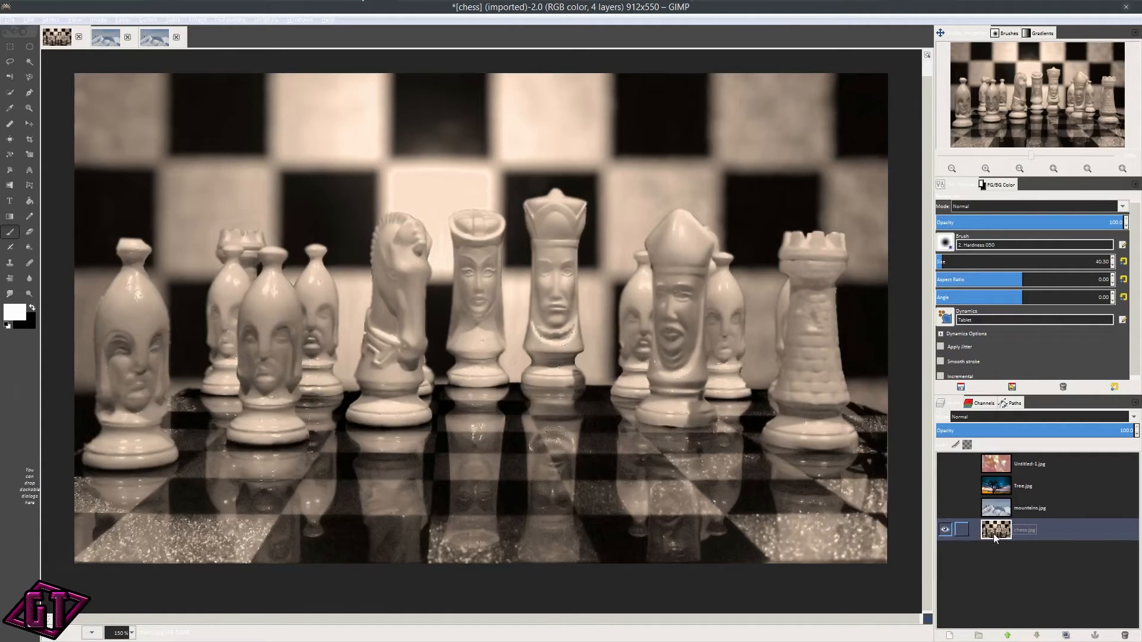
{"action": "scroll", "coordinate": [427, 291], "scroll_direction": "down", "scroll_amount": 2}
{"action": "scroll", "coordinate": [426, 302], "scroll_direction": "up", "scroll_amount": 2}
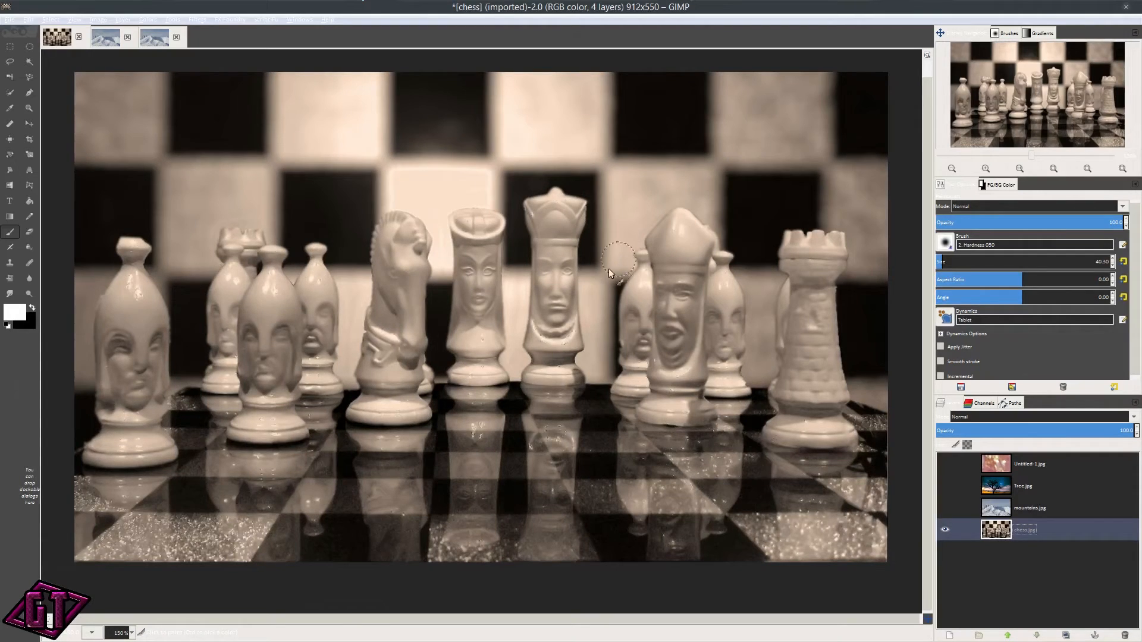
{"action": "scroll", "coordinate": [508, 205], "scroll_direction": "down", "scroll_amount": 1}
{"action": "scroll", "coordinate": [502, 208], "scroll_direction": "up", "scroll_amount": 1}
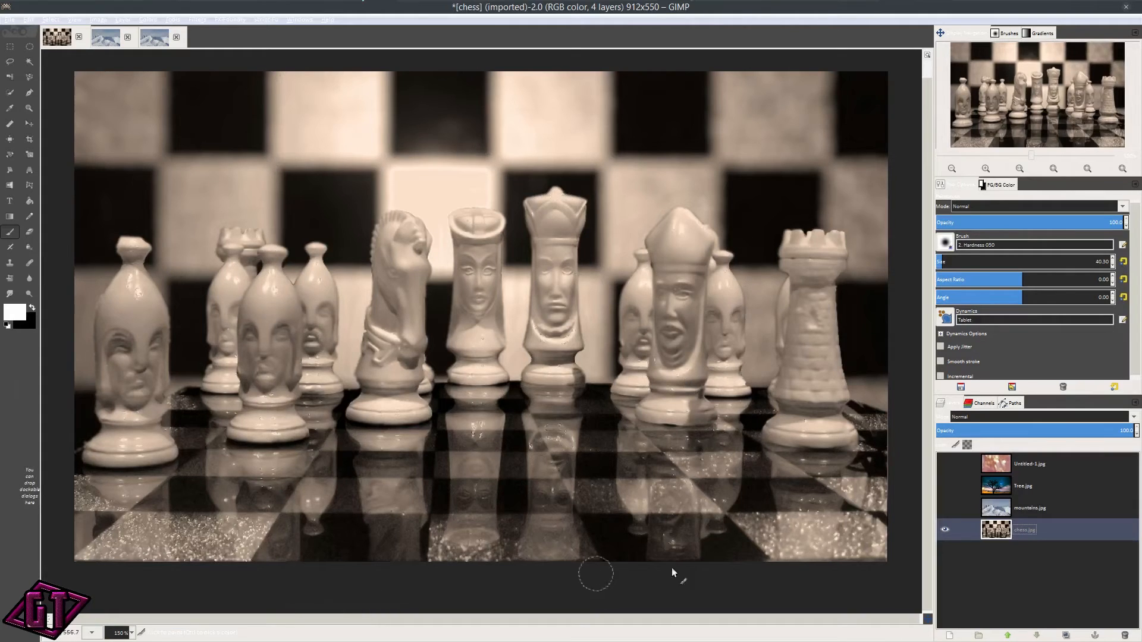
Step: Switch to the GIF-optimized image and look through its frame layers down to Frame 1
{"action": "left_click", "coordinate": [100, 41]}
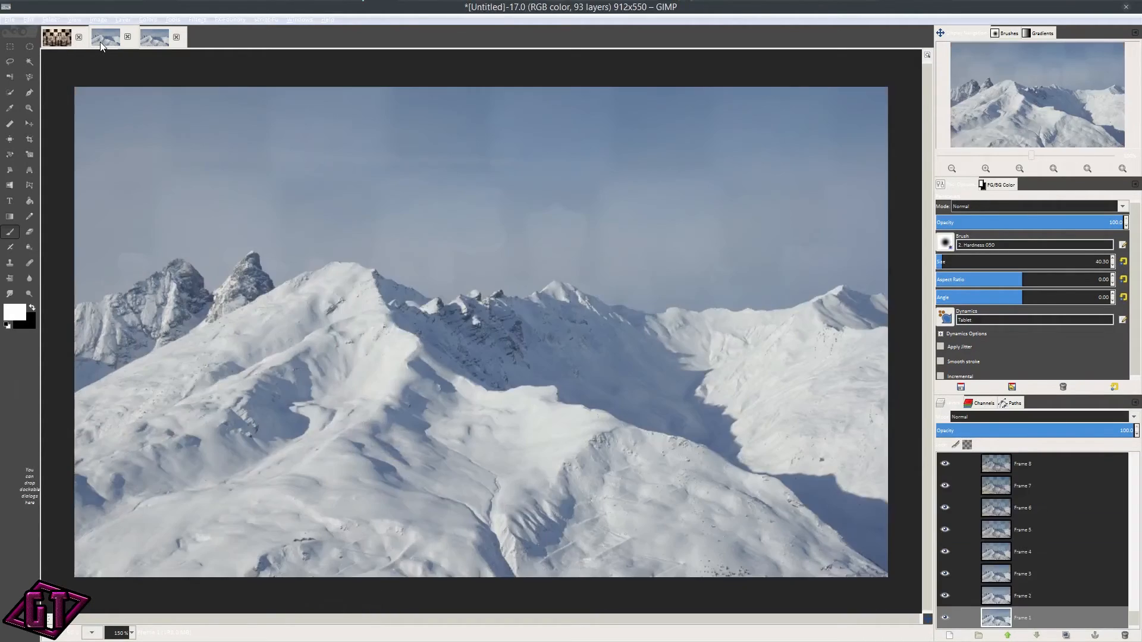
{"action": "left_click", "coordinate": [161, 37]}
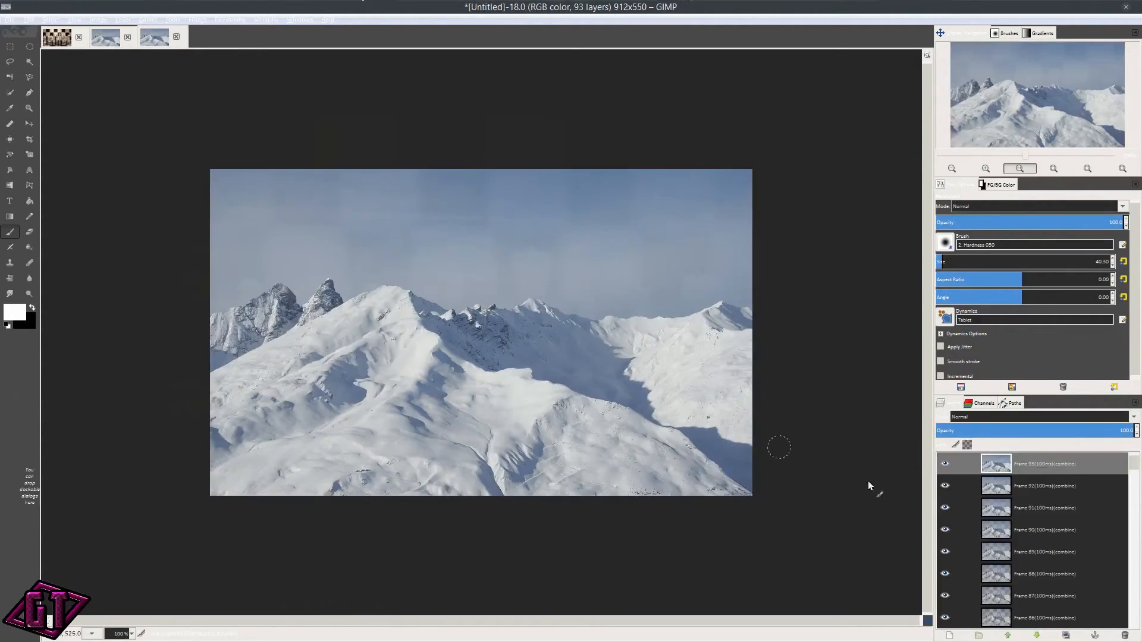
{"action": "scroll", "coordinate": [1074, 535], "scroll_direction": "down", "scroll_amount": 5}
{"action": "scroll", "coordinate": [1075, 559], "scroll_direction": "down", "scroll_amount": 12}
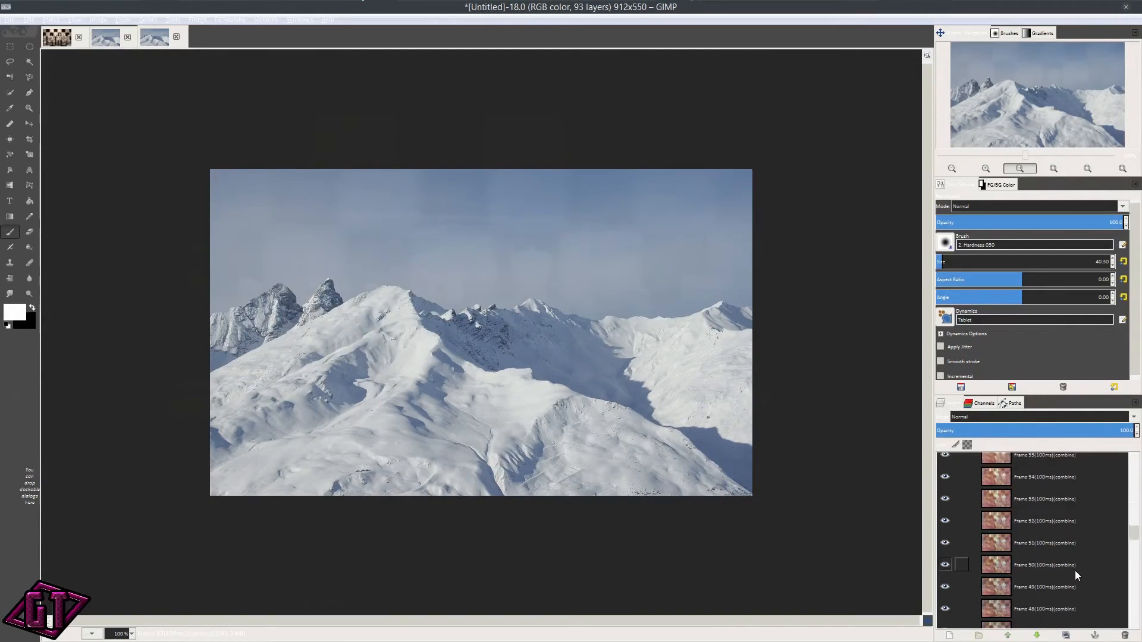
{"action": "scroll", "coordinate": [1076, 587], "scroll_direction": "down", "scroll_amount": 3}
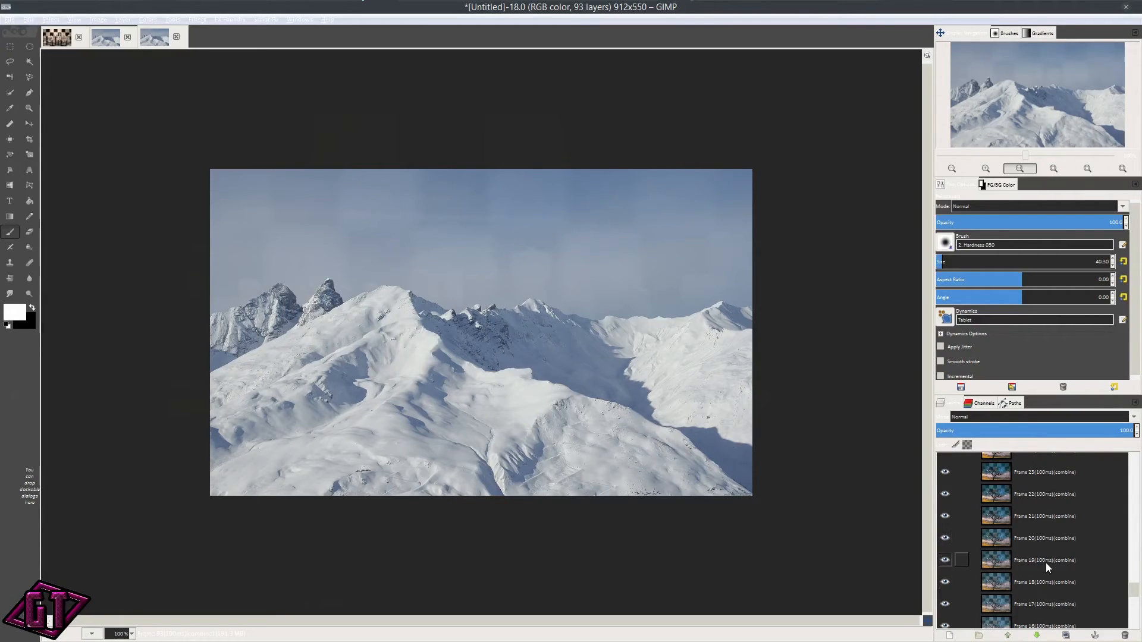
{"action": "scroll", "coordinate": [1043, 562], "scroll_direction": "down", "scroll_amount": 10}
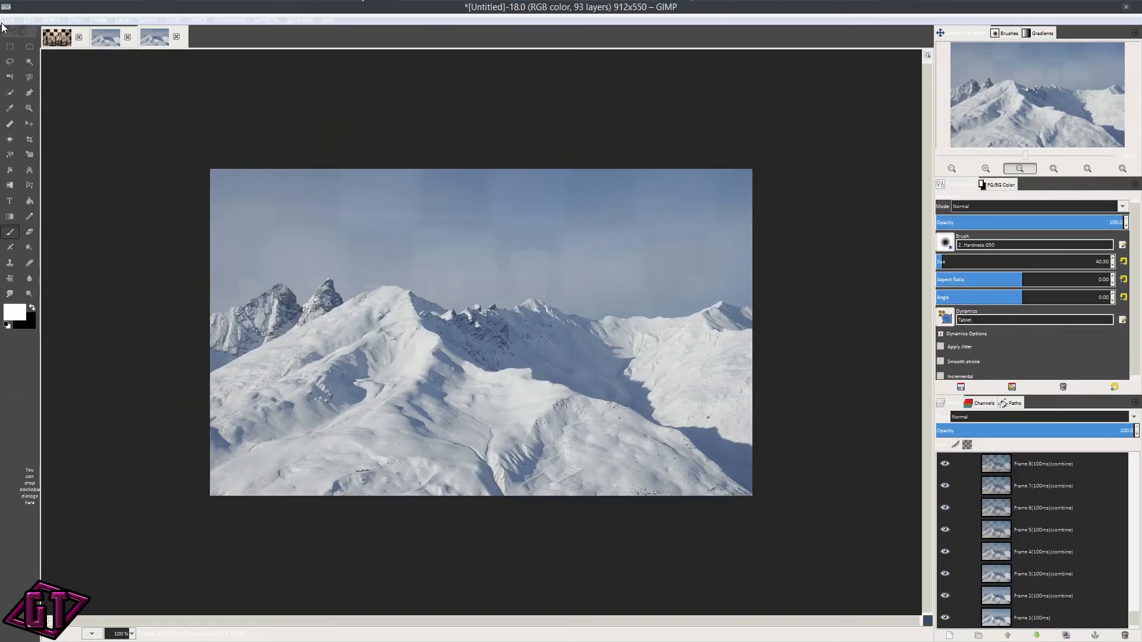
Step: Export the optimized image as Slideshow.gif into the Icons folder on the Desktop
{"action": "left_click", "coordinate": [8, 20]}
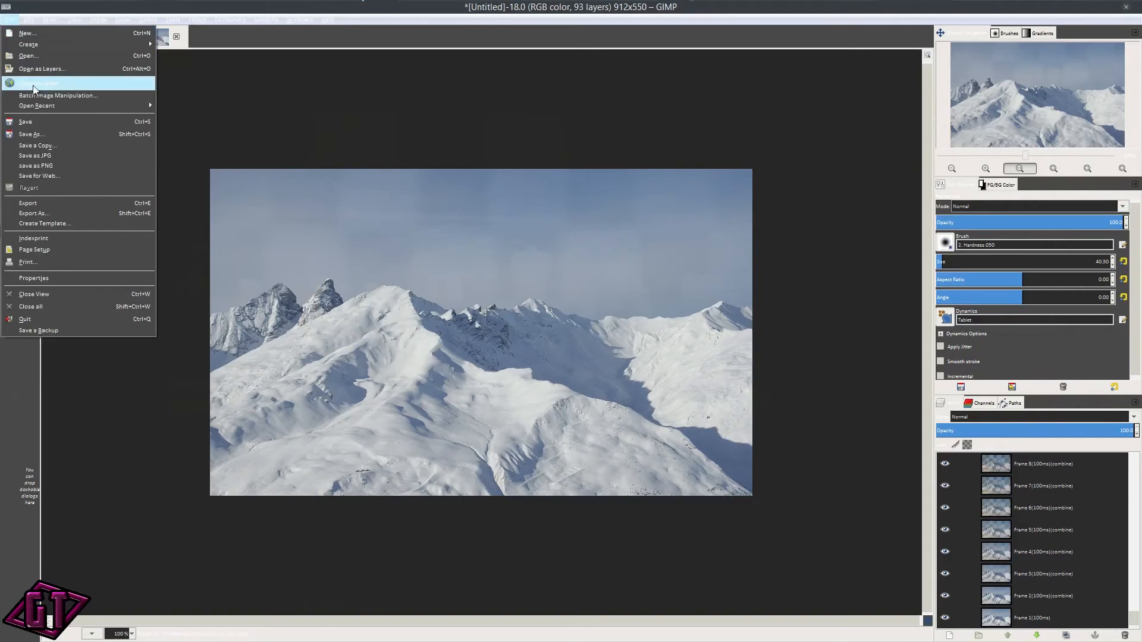
{"action": "left_click", "coordinate": [65, 205]}
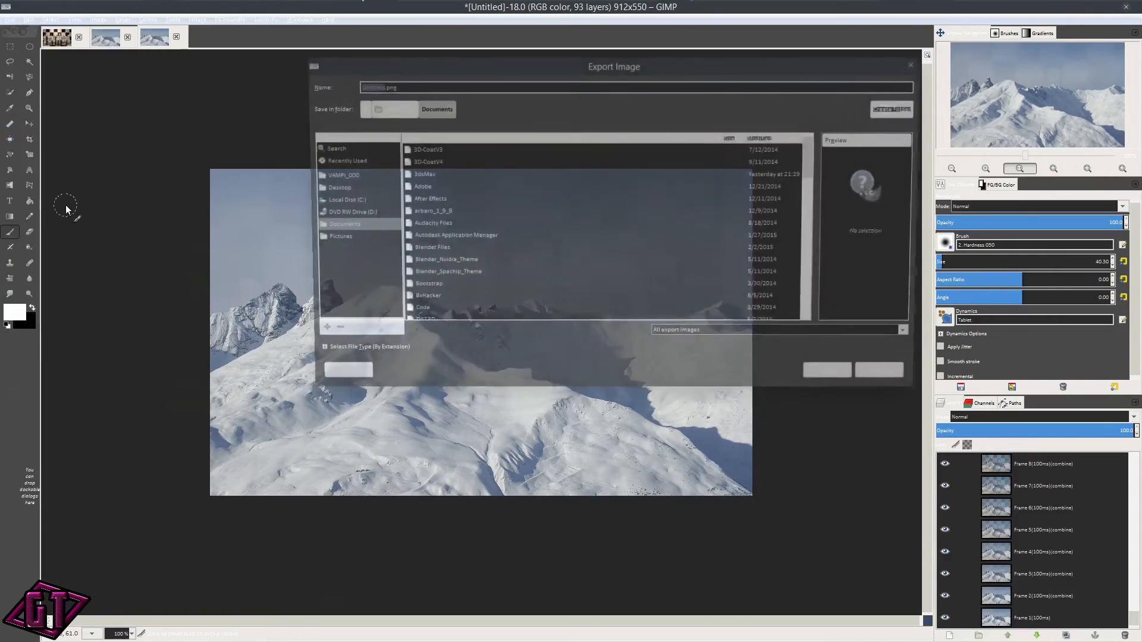
{"action": "left_click_drag", "start_coordinate": [410, 85], "coordinate": [319, 91]}
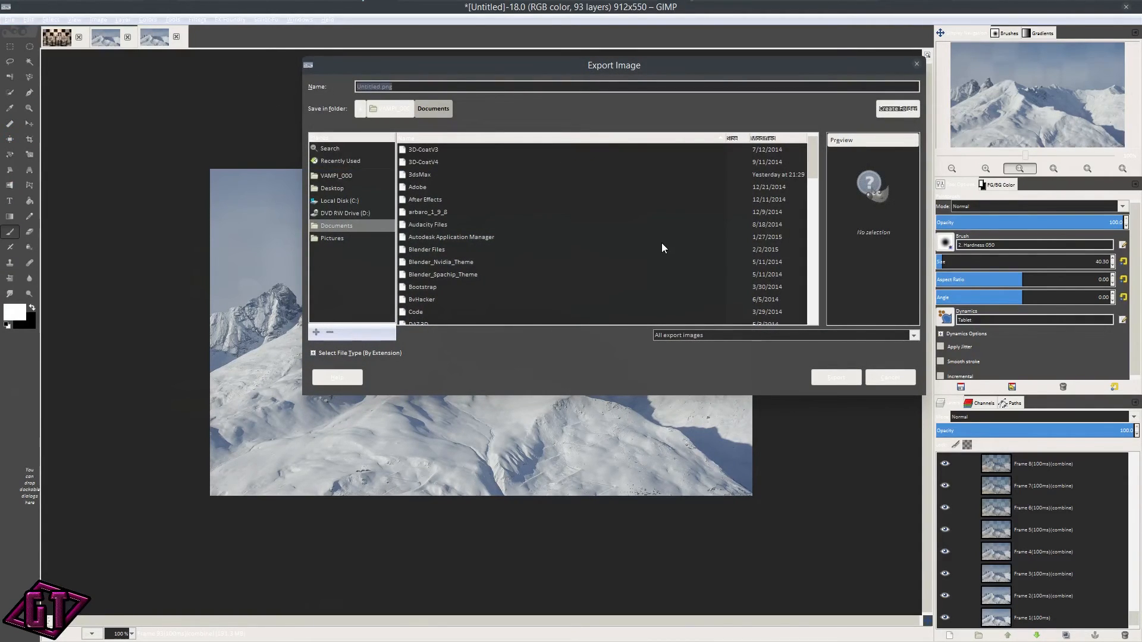
{"action": "type", "text": "Slideshow"}
{"action": "left_click", "coordinate": [334, 188]}
{"action": "double_click", "coordinate": [420, 210]}
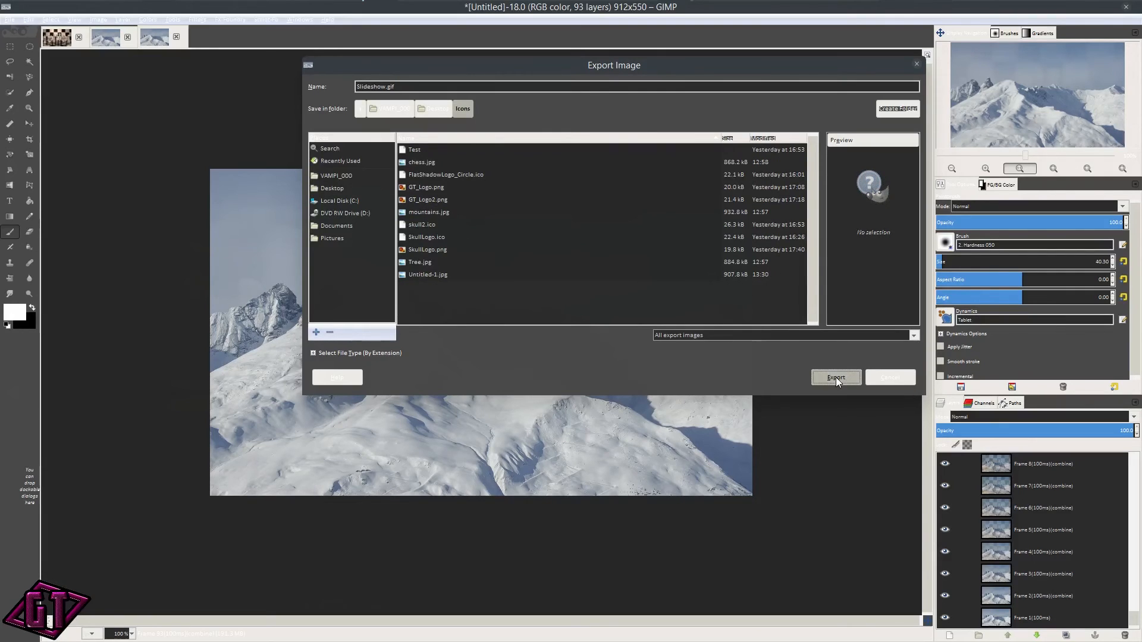
{"action": "left_click", "coordinate": [836, 377]}
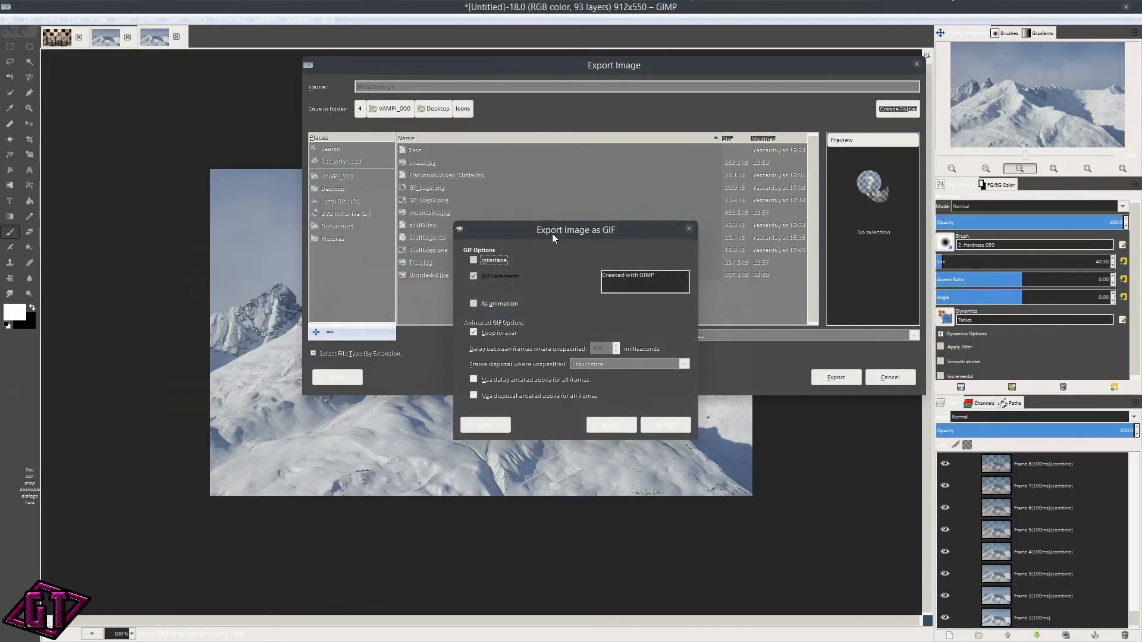
Step: Set the GIF to export as an animation and complete the export
{"action": "left_click_drag", "start_coordinate": [551, 234], "coordinate": [528, 168]}
{"action": "left_click", "coordinate": [451, 238]}
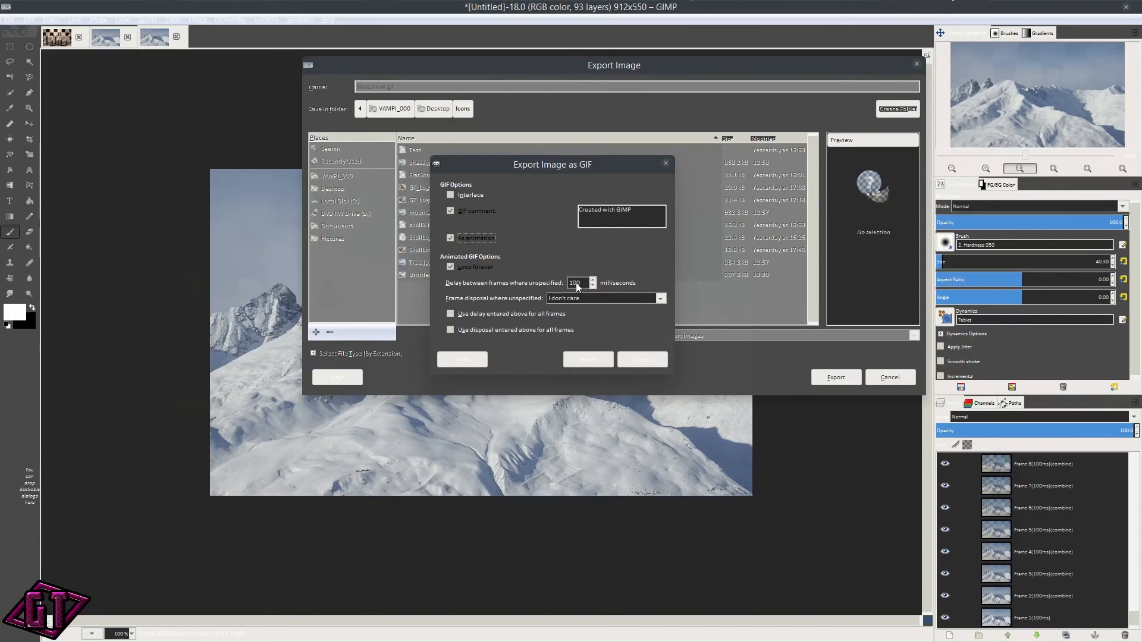
{"action": "left_click", "coordinate": [587, 360]}
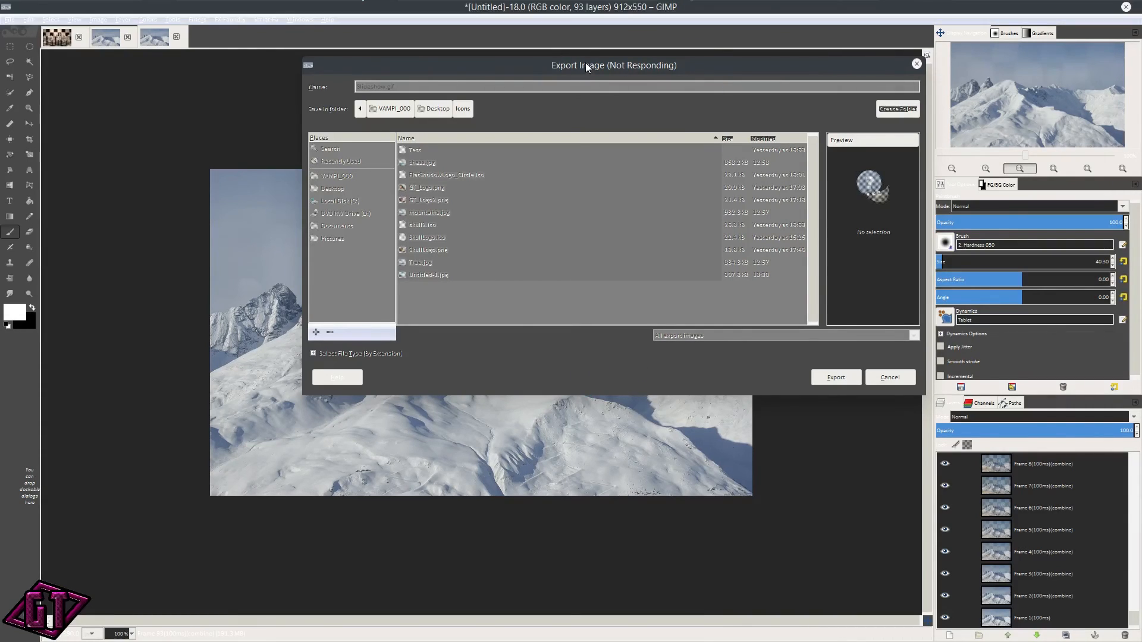
{"action": "left_click_drag", "start_coordinate": [614, 65], "coordinate": [568, 113]}
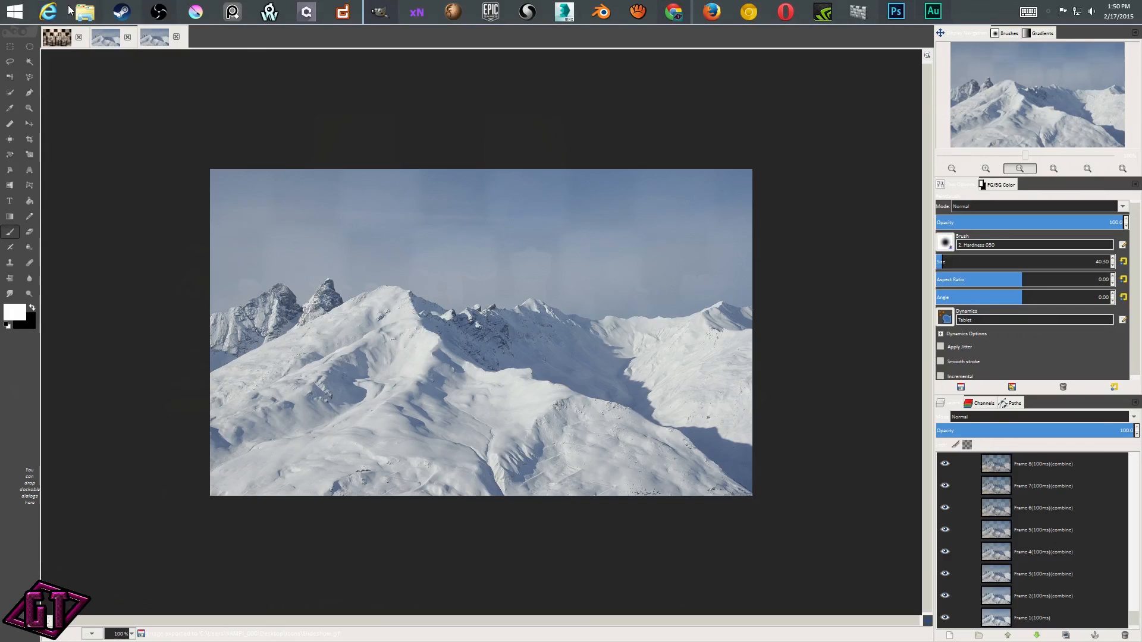
Step: Switch to File Explorer and find the exported Slideshow file in the Desktop's Icons folder
{"action": "left_click", "coordinate": [84, 11]}
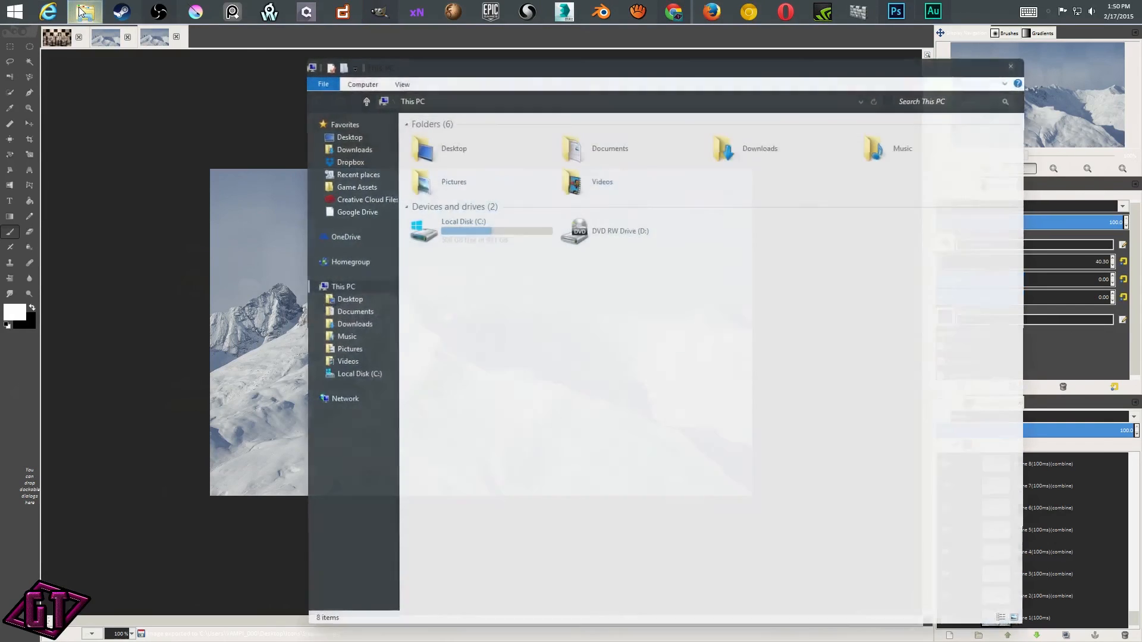
{"action": "double_click", "coordinate": [494, 147]}
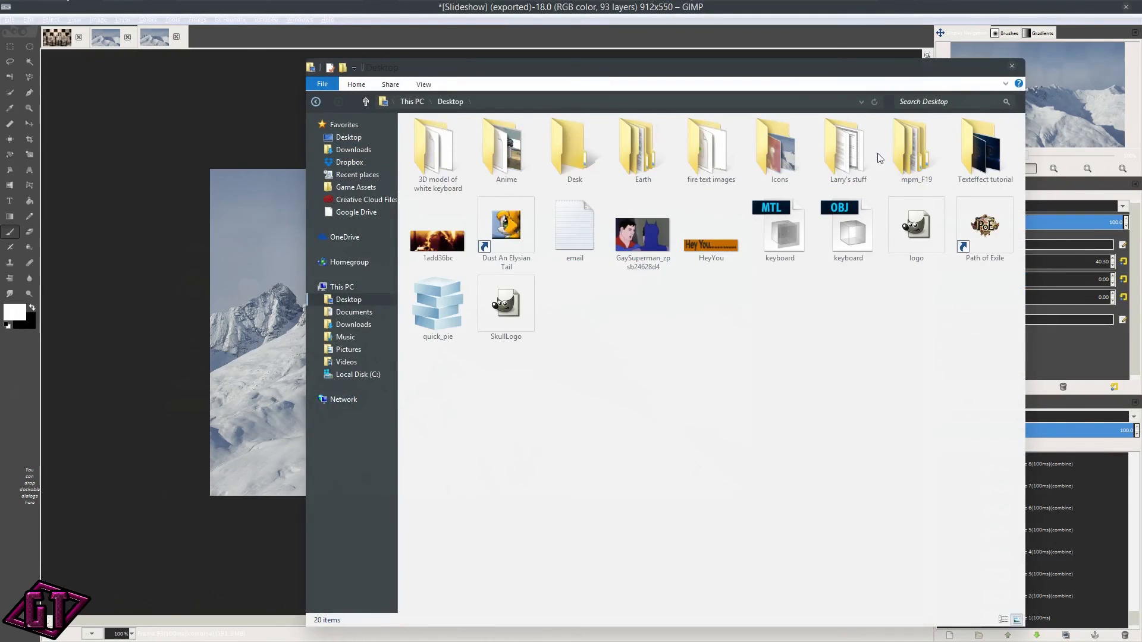
{"action": "left_click", "coordinate": [790, 154]}
{"action": "double_click", "coordinate": [790, 155]}
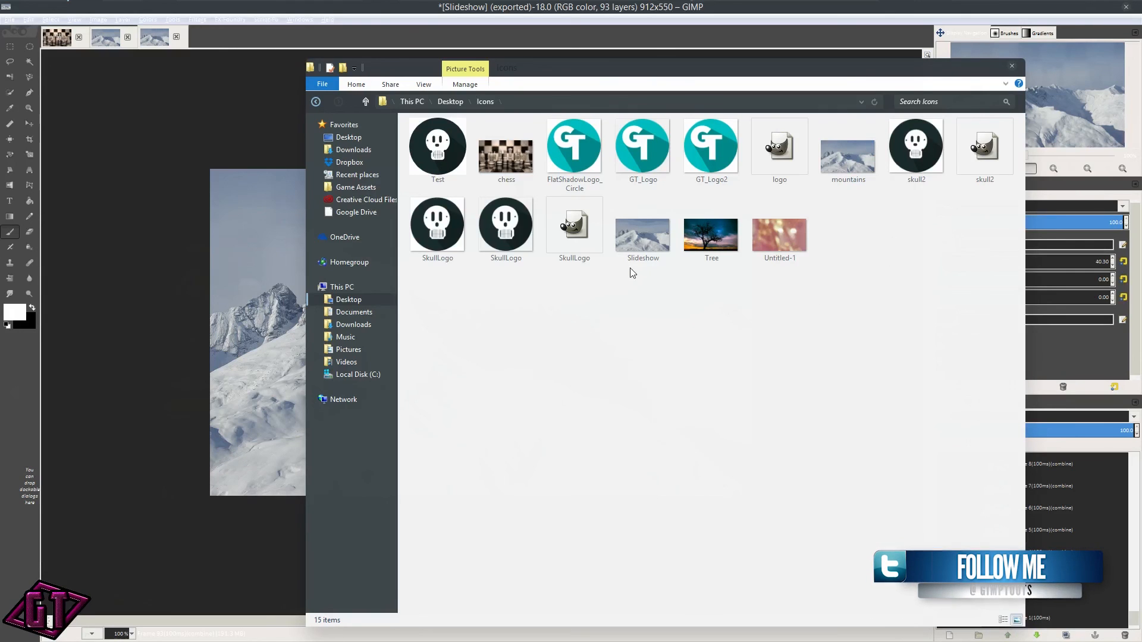
{"action": "left_click", "coordinate": [647, 235]}
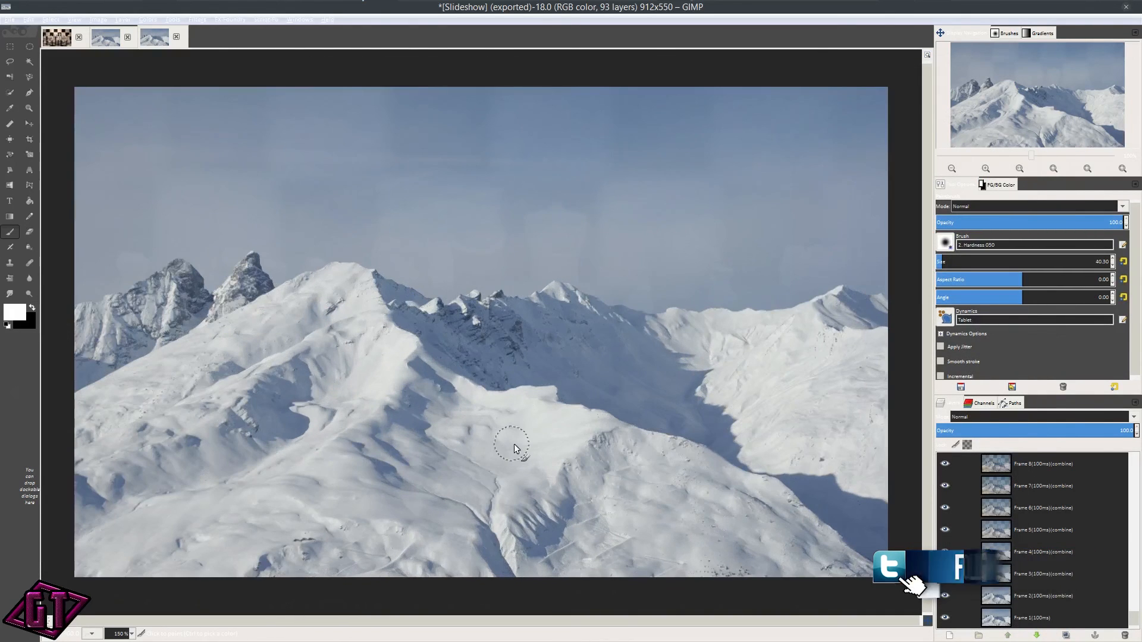
{"action": "mouse_move", "coordinate": [155, 3]}
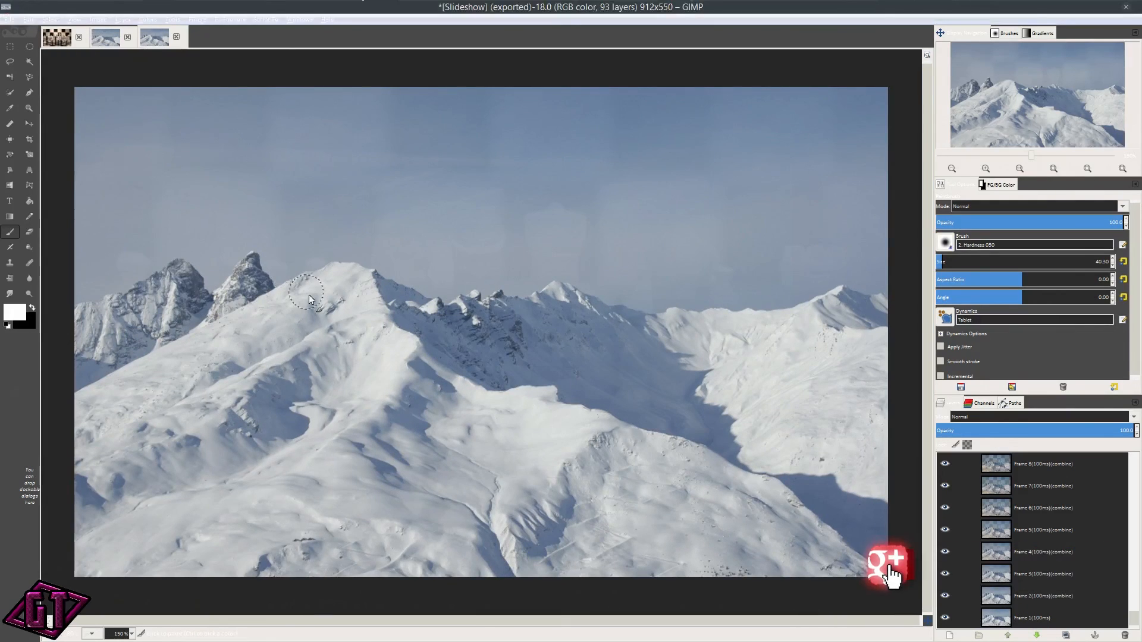
{"action": "key", "text": "1"}
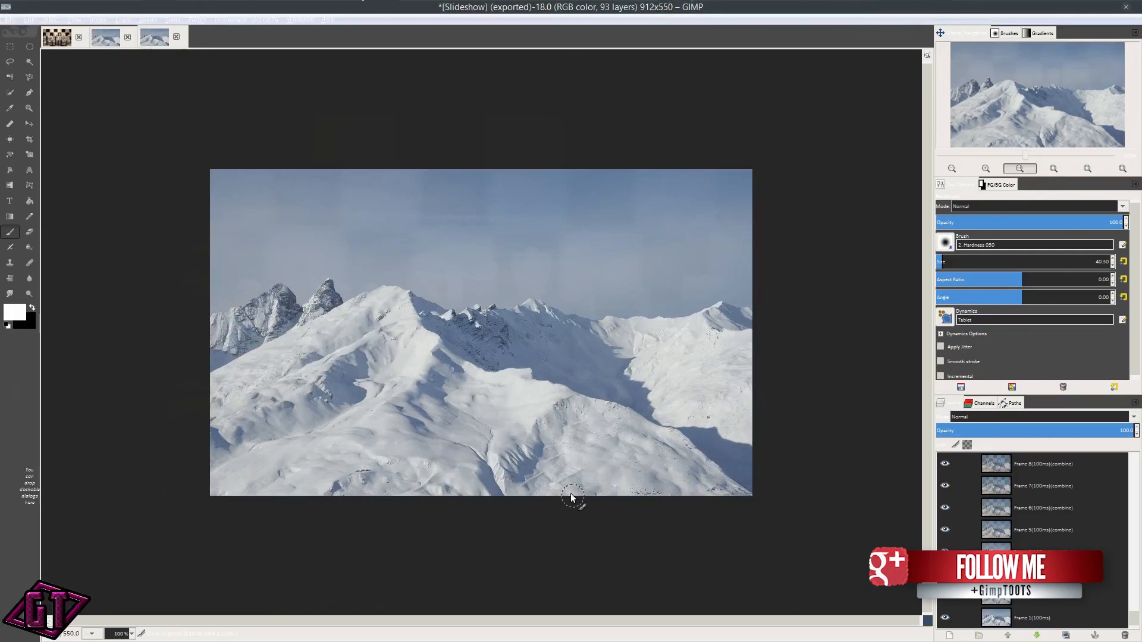
{"action": "key", "text": "plus"}
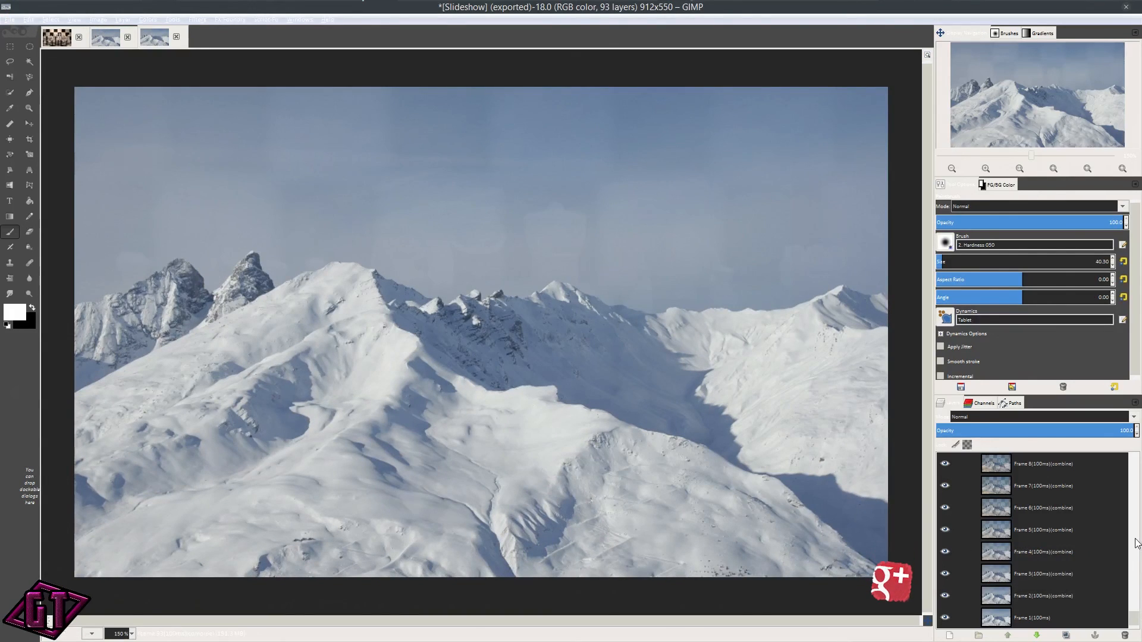
{"action": "left_click_drag", "start_coordinate": [1134, 617], "coordinate": [1134, 459]}
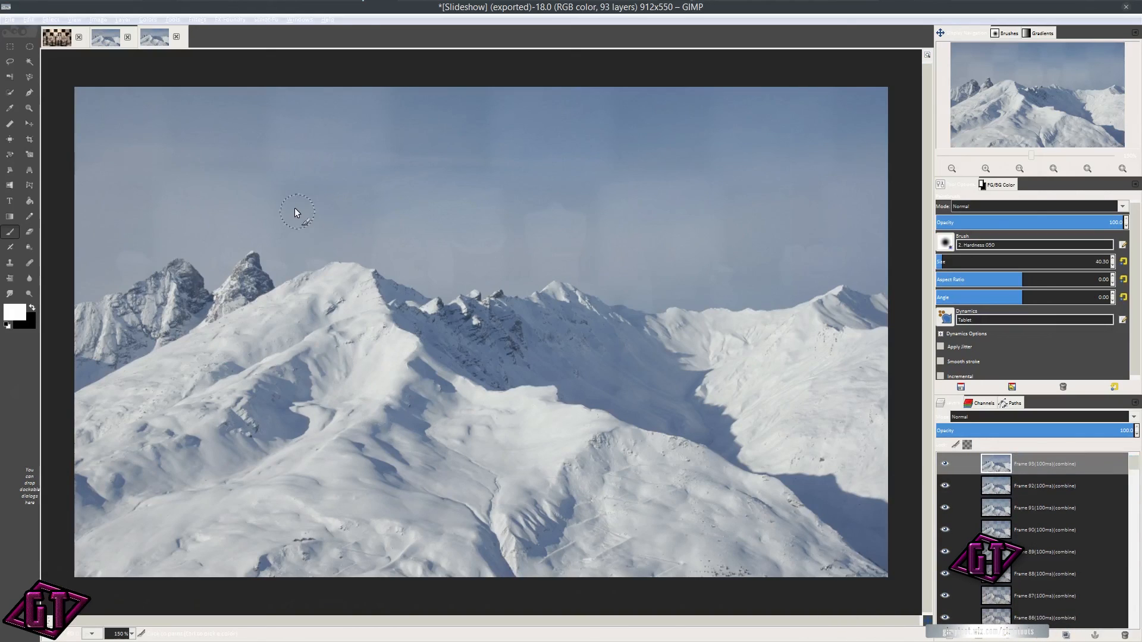